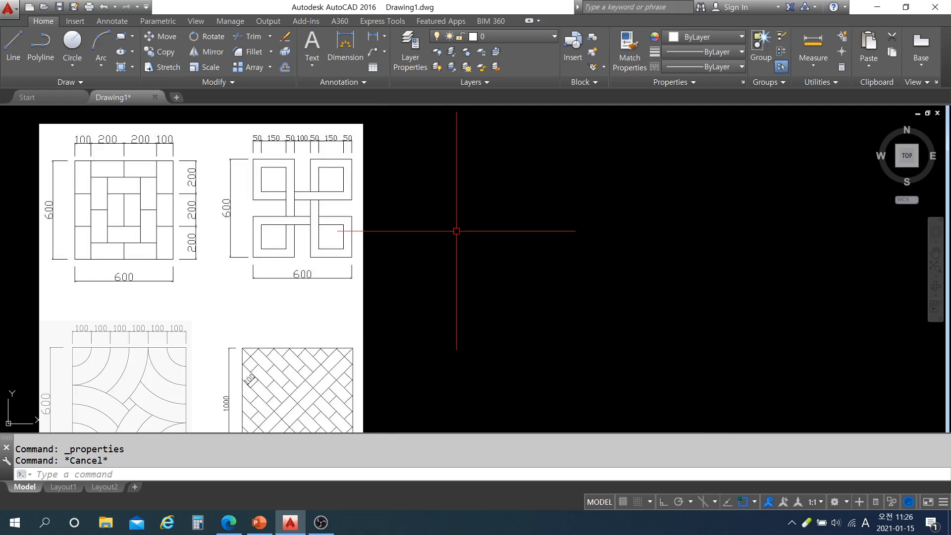
pyautogui.write('l')
pyautogui.press('Return')
pyautogui.click(444, 169)
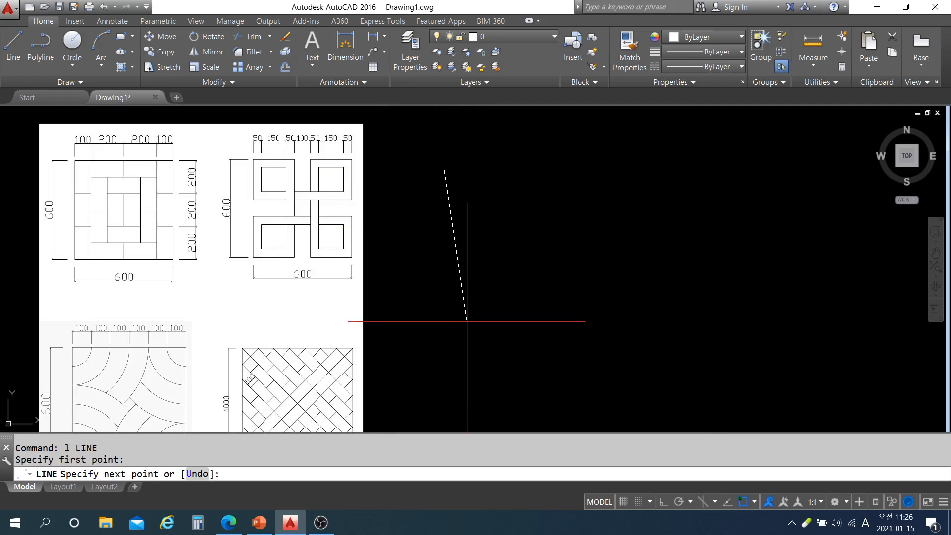
pyautogui.press('Escape')
# - Turn on Ortho mode and draw a closed 600 by 600 square with lines, beside the reference image
pyautogui.press('F8')
pyautogui.write('l')
pyautogui.press('Return')
pyautogui.click(411, 136)
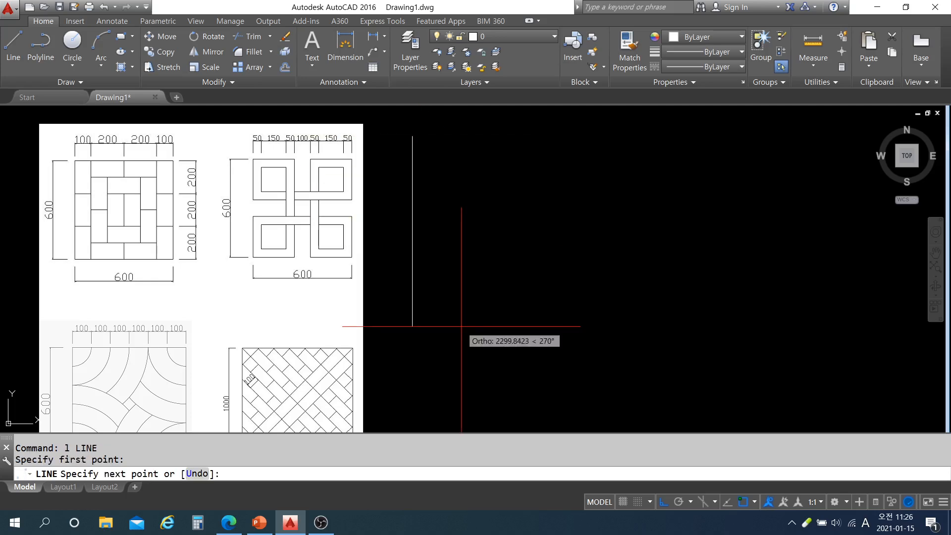
pyautogui.press('Return')
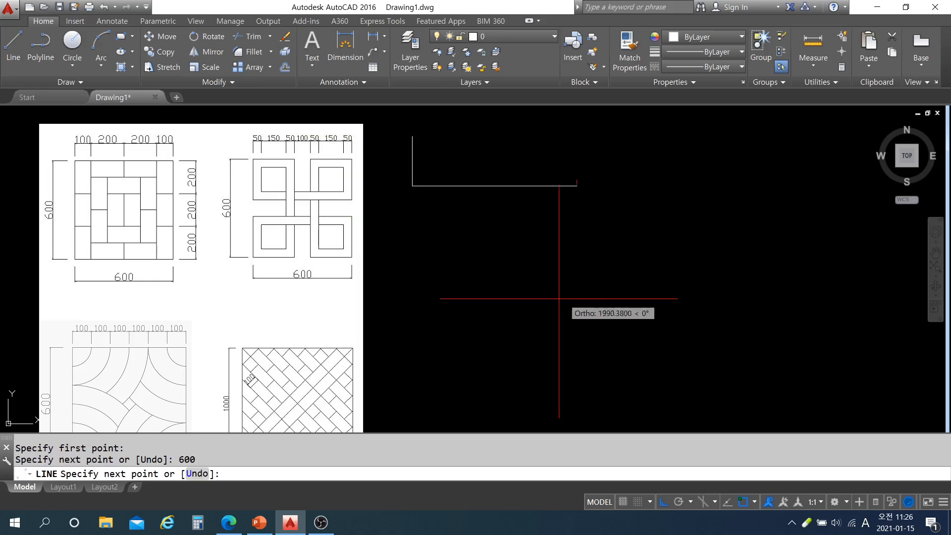
pyautogui.write('600')
pyautogui.press('Return')
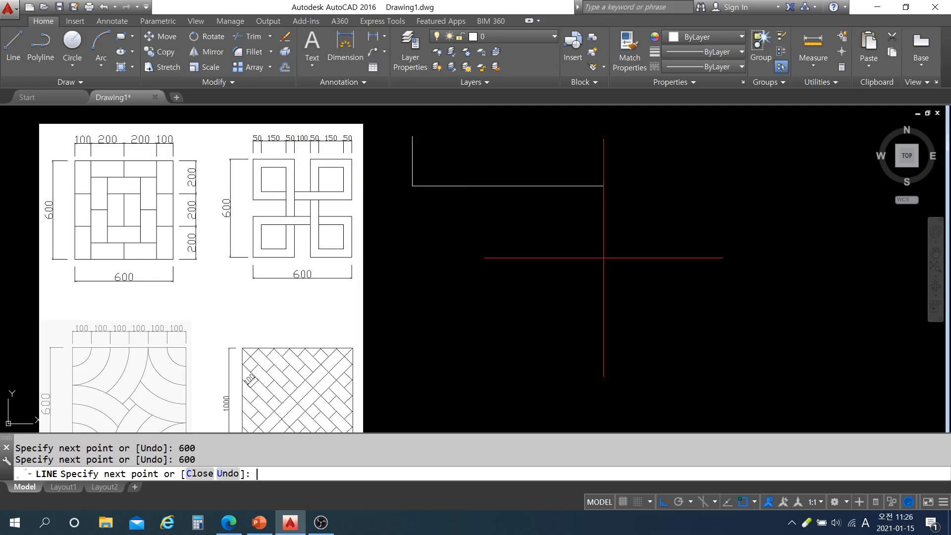
pyautogui.moveTo(445, 141); pyautogui.dragTo(454, 173, button='middle')
pyautogui.scroll(2, 454, 173)
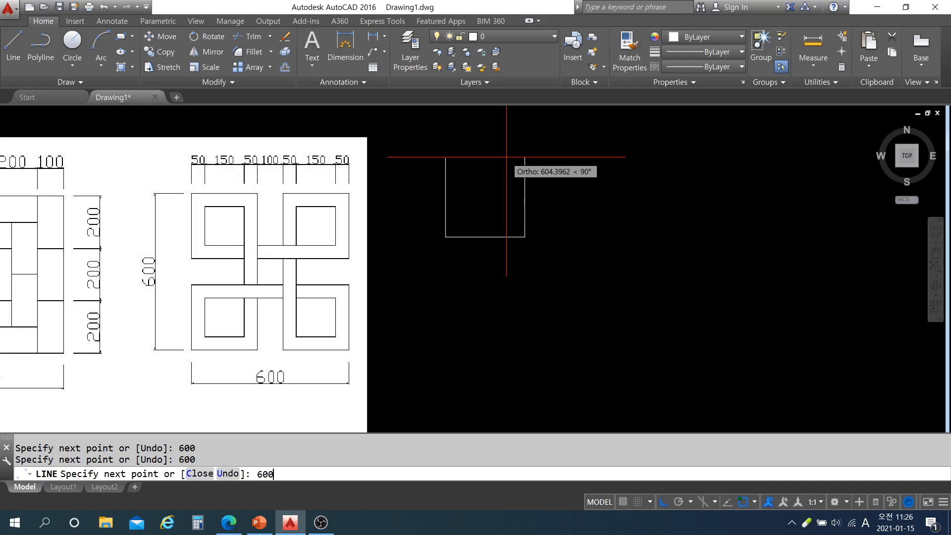
pyautogui.press('Return')
pyautogui.click(445, 158)
pyautogui.press('Return')
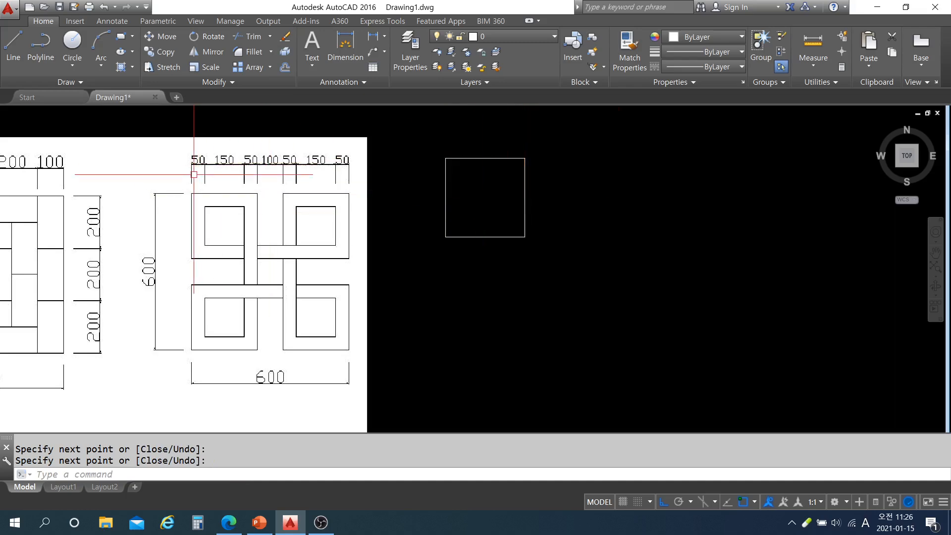
pyautogui.scroll(2, 193, 175)
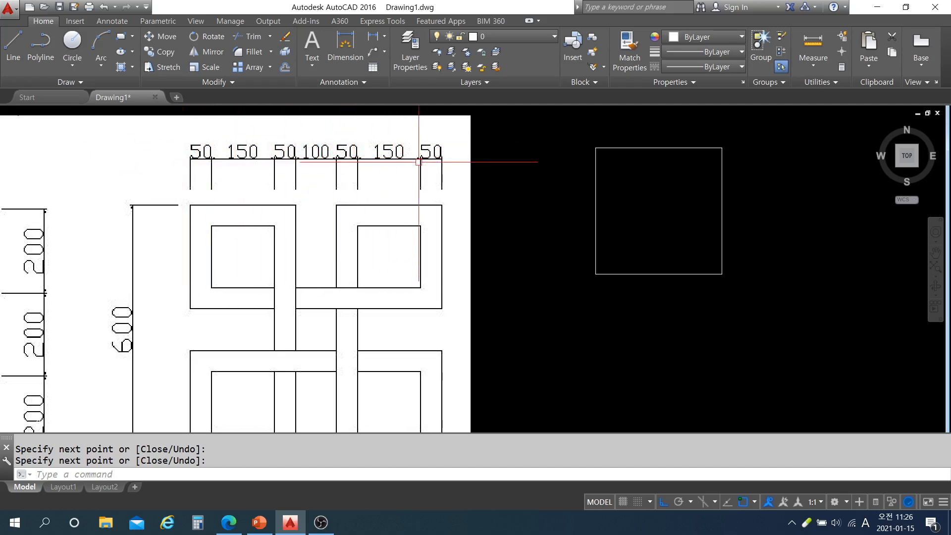
pyautogui.moveTo(628, 241); pyautogui.dragTo(590, 238, button='middle')
pyautogui.press('Escape')
pyautogui.press('Escape')
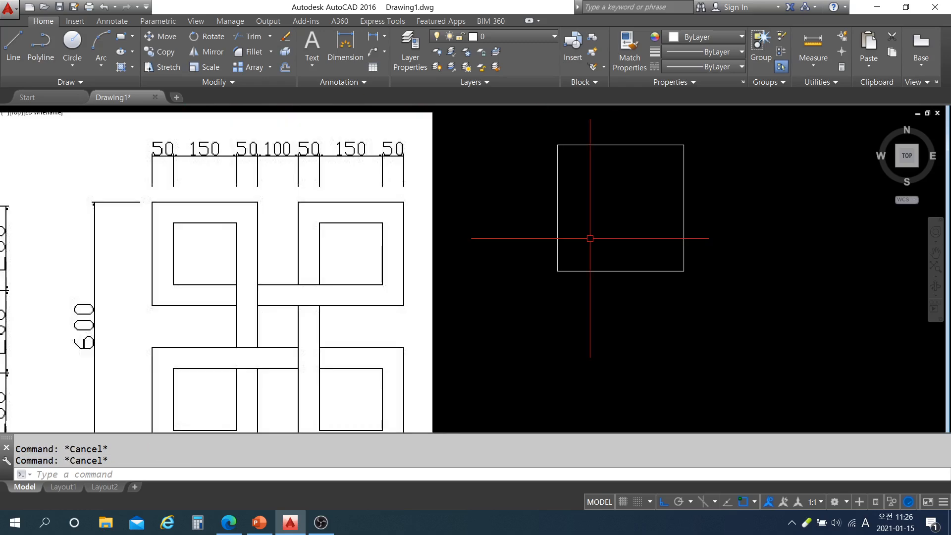
pyautogui.write('o')
pyautogui.press('Return')
pyautogui.write('1')
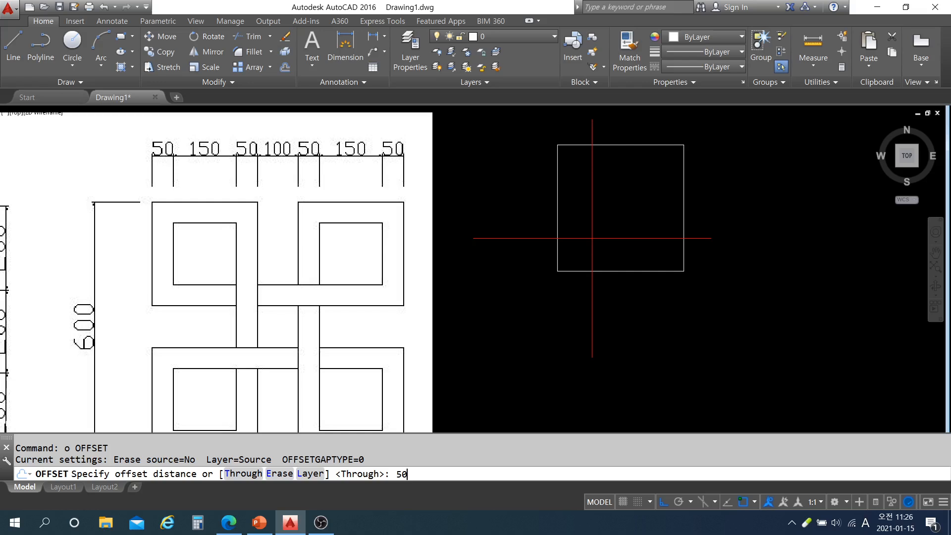
pyautogui.press('Escape')
pyautogui.press('Escape')
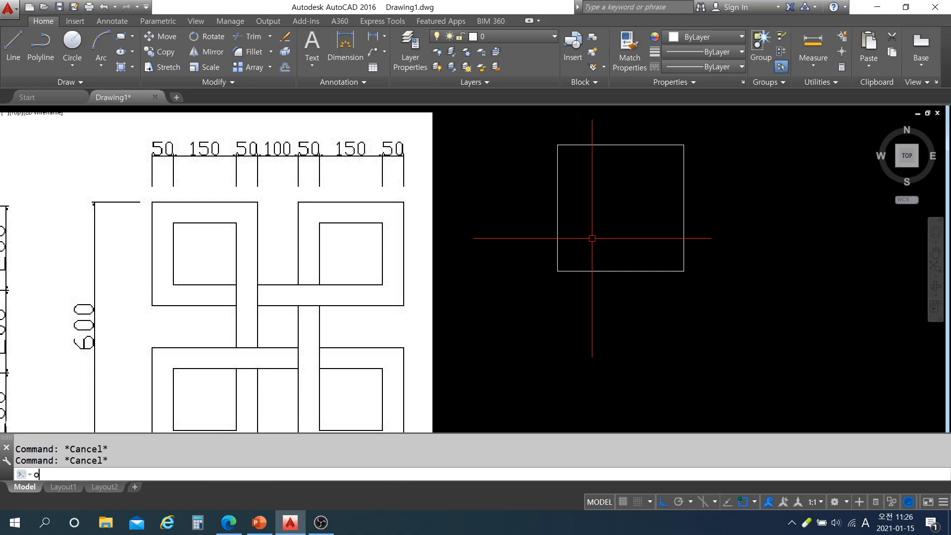
# - Offset the square's left and right sides inward by 50
pyautogui.write('o')
pyautogui.press('Return')
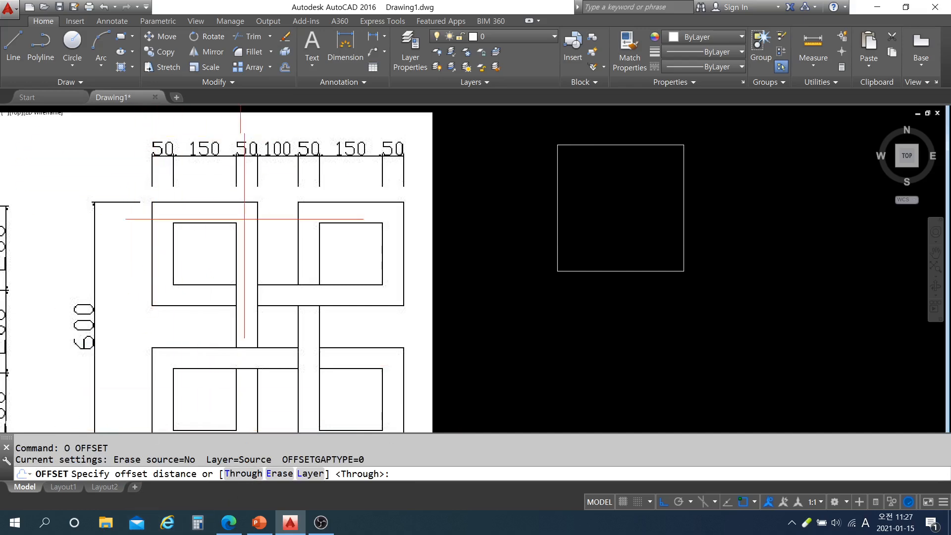
pyautogui.write('50')
pyautogui.press('Return')
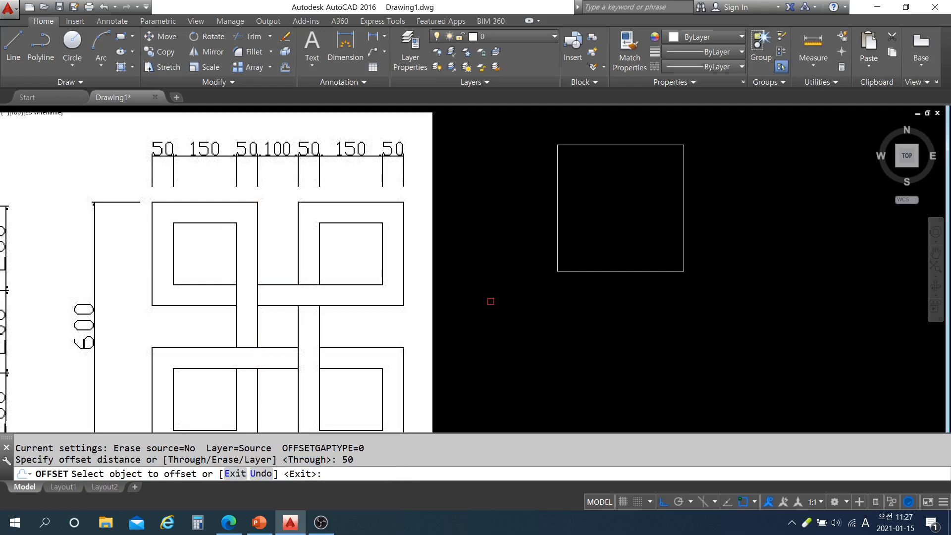
pyautogui.click(562, 205)
pyautogui.click(612, 205)
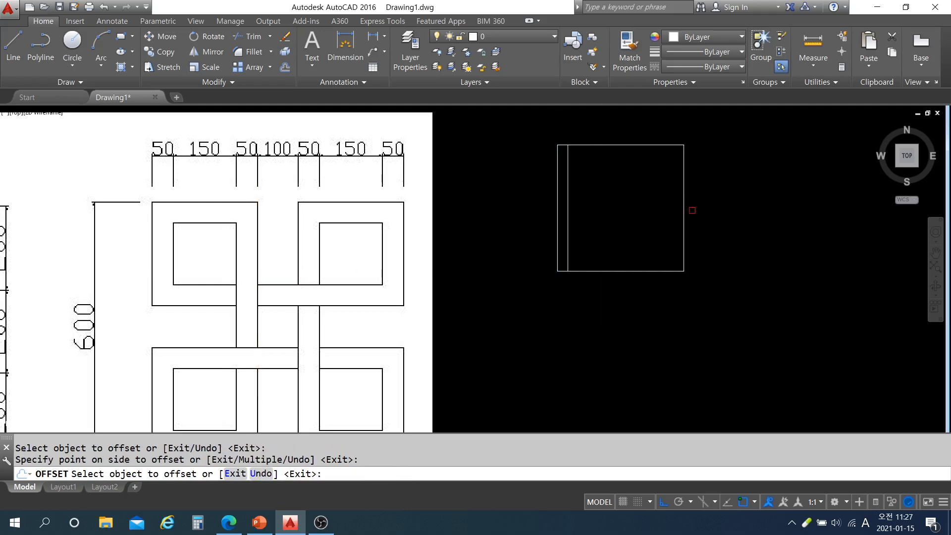
pyautogui.click(682, 206)
pyautogui.click(685, 207)
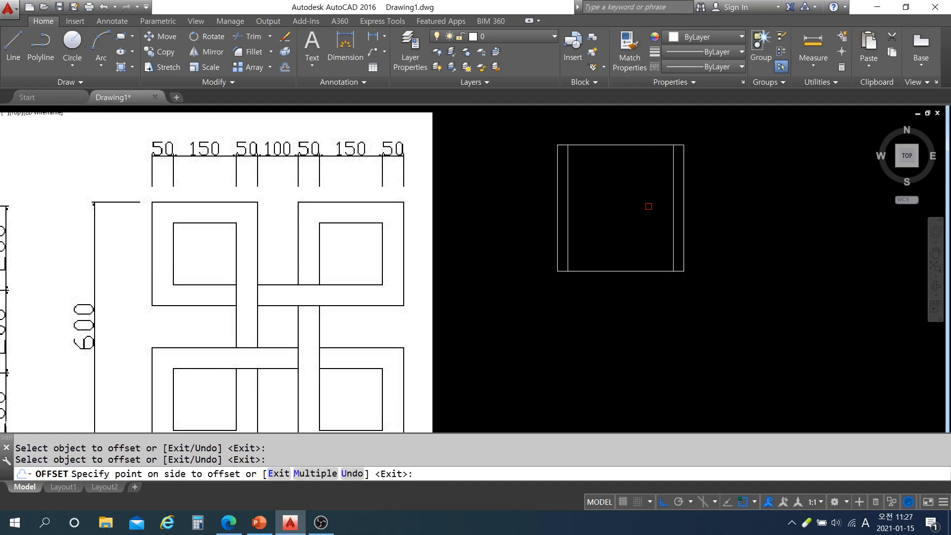
# - Offset the square's top and bottom sides inward by 50 and finish the offset
pyautogui.click(639, 189)
pyautogui.click(619, 145)
pyautogui.click(619, 192)
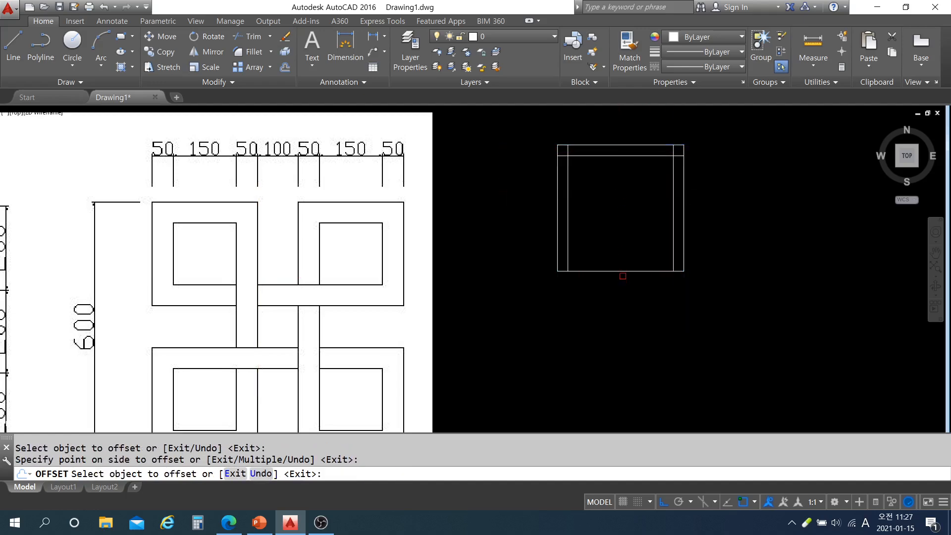
pyautogui.click(622, 270)
pyautogui.click(601, 228)
pyautogui.press('Return')
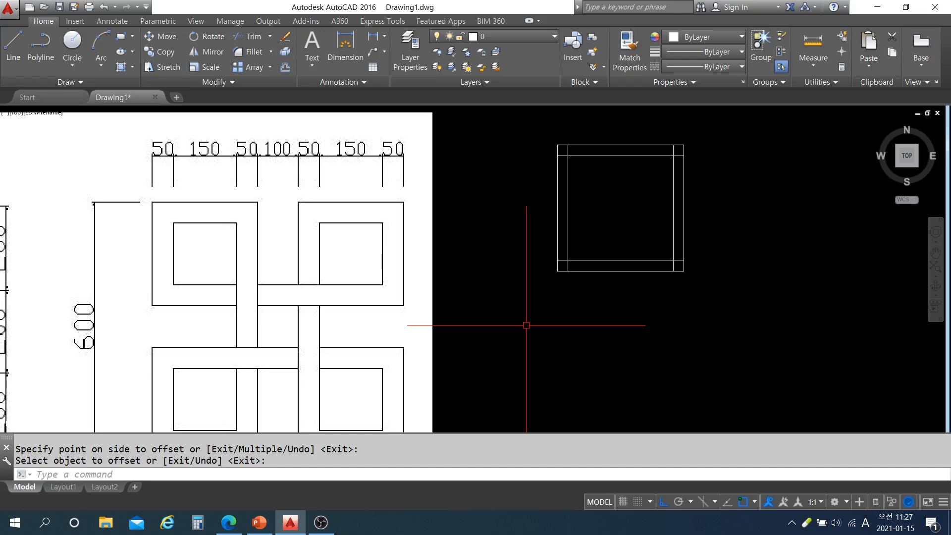
# - Offset the two inner vertical lines toward the square's centre by 150
pyautogui.write('o')
pyautogui.press('Return')
pyautogui.write('150')
pyautogui.press('Return')
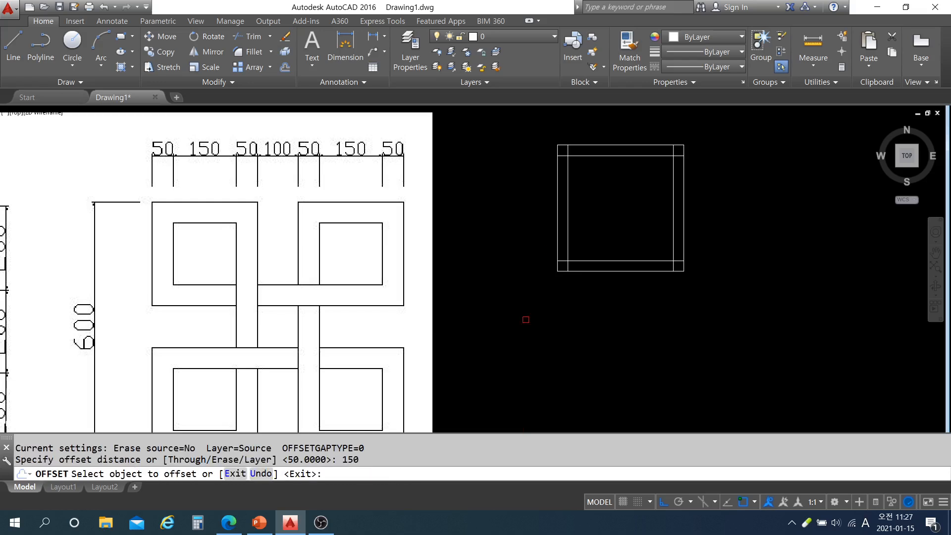
pyautogui.click(567, 171)
pyautogui.click(609, 184)
pyautogui.click(674, 192)
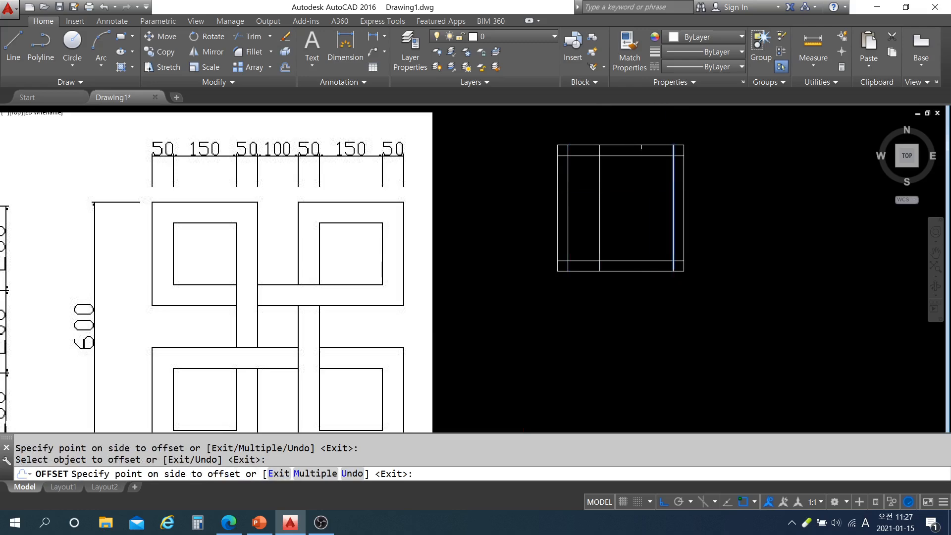
pyautogui.click(636, 173)
# - Offset the two inner horizontal lines toward the square's centre by 150 and finish the offset
pyautogui.click(637, 155)
pyautogui.click(619, 247)
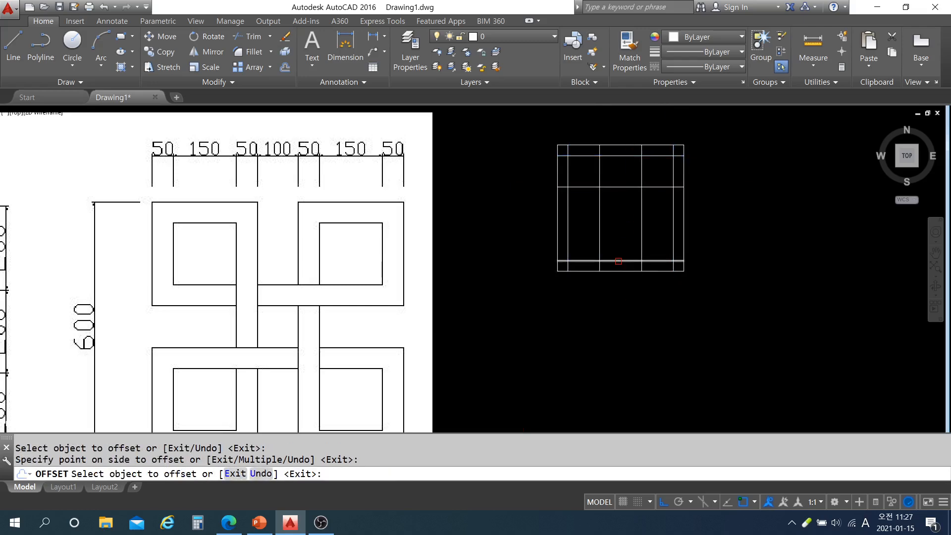
pyautogui.click(618, 261)
pyautogui.click(620, 216)
pyautogui.press('Return')
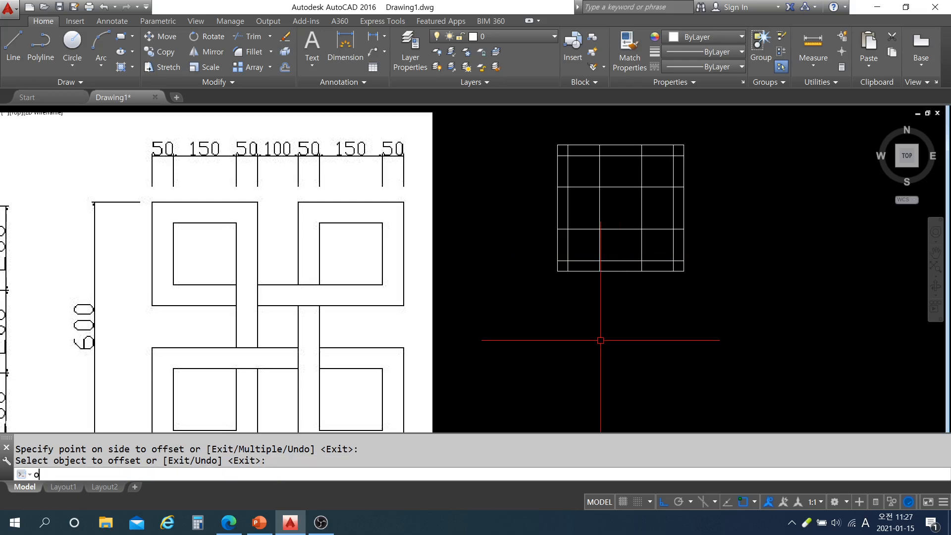
# - Offset the two innermost vertical lines toward the square's centre by 50
pyautogui.write('o')
pyautogui.press('Return')
pyautogui.write('50')
pyautogui.press('Return')
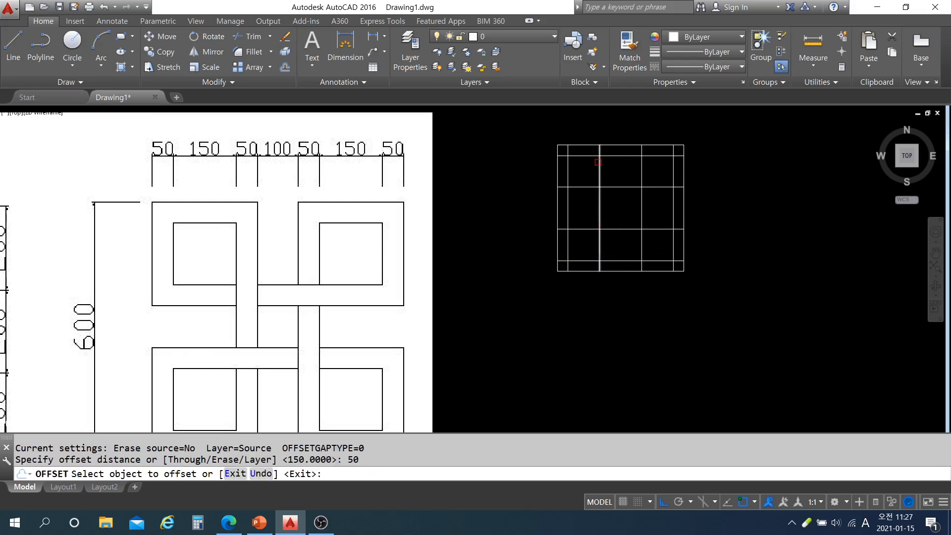
pyautogui.click(600, 166)
pyautogui.click(617, 163)
pyautogui.click(642, 168)
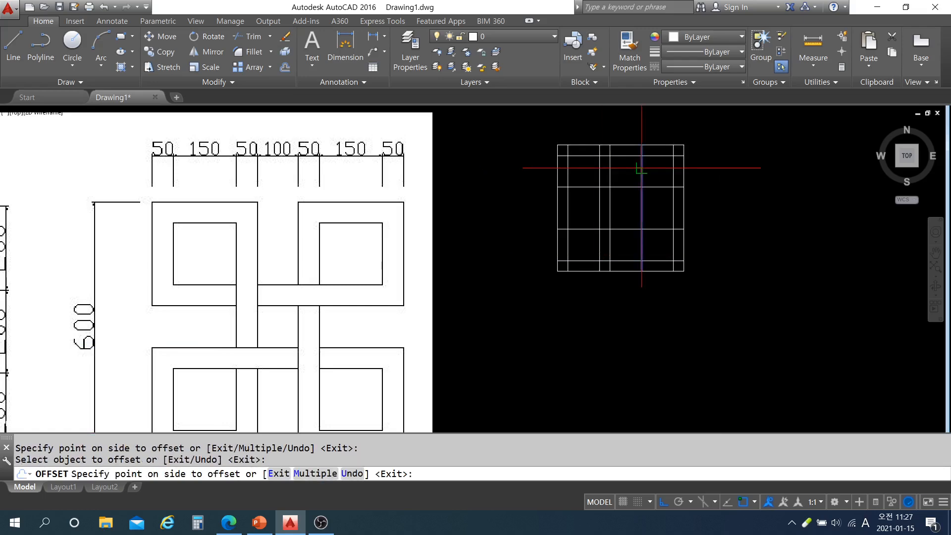
pyautogui.click(625, 222)
# - Offset the two innermost horizontal lines toward the square's centre by 50 and finish the offset
pyautogui.click(616, 187)
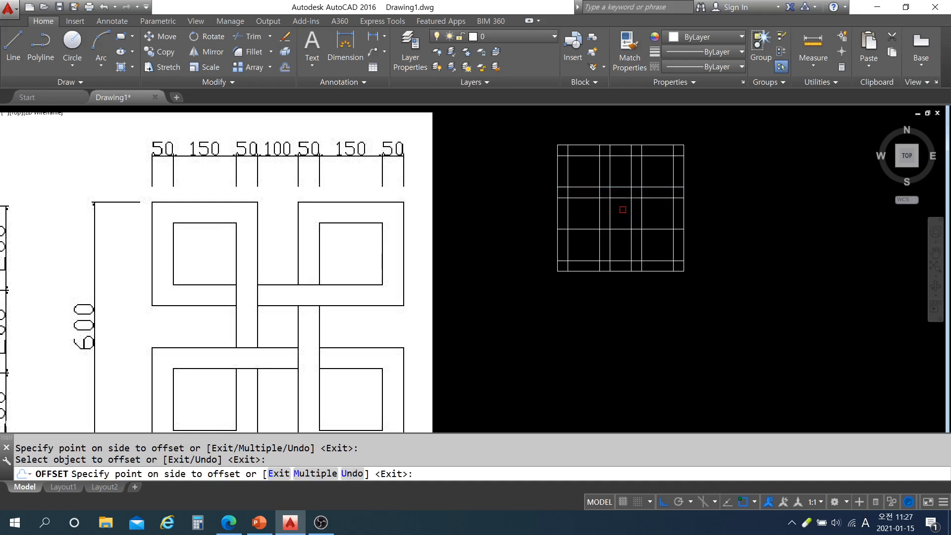
pyautogui.click(621, 206)
pyautogui.click(624, 229)
pyautogui.click(628, 217)
pyautogui.press('Return')
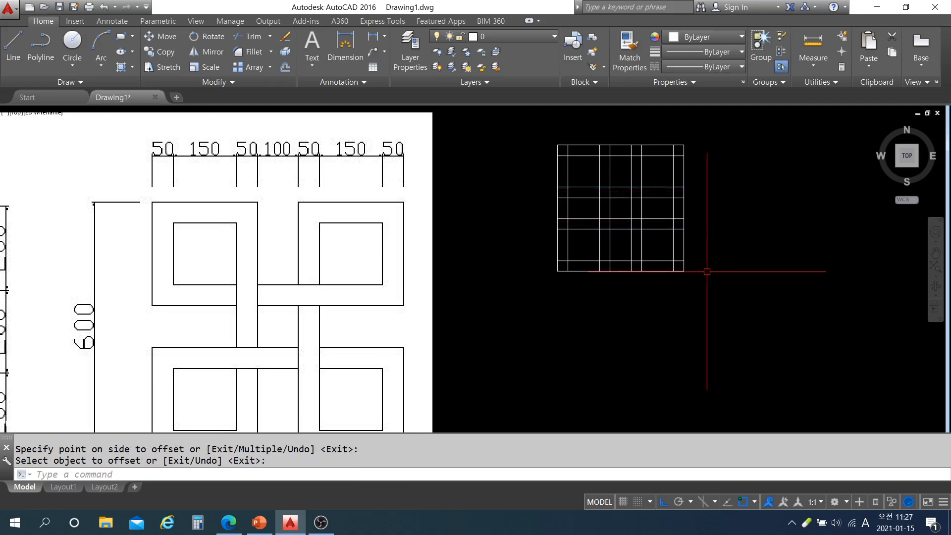
# - Using all lines as cutting edges, trim the excess segments around the upper-left loop to match the reference pattern
pyautogui.moveTo(684, 325); pyautogui.dragTo(680, 307, button='middle')
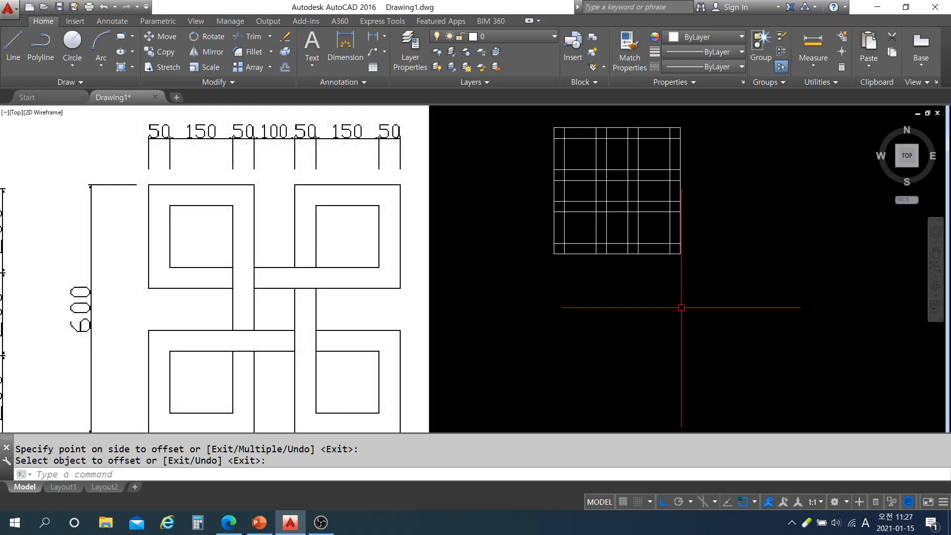
pyautogui.press('Escape')
pyautogui.write('TR')
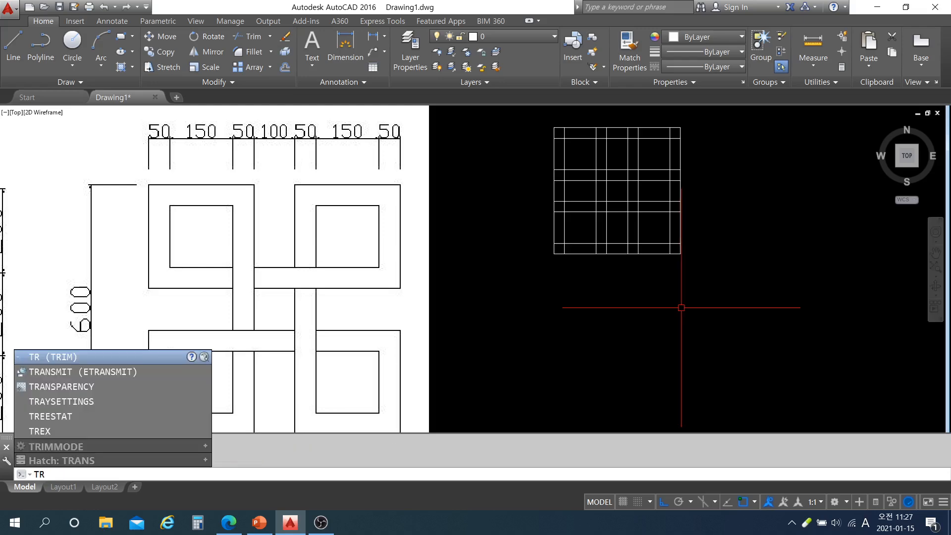
pyautogui.press('Return')
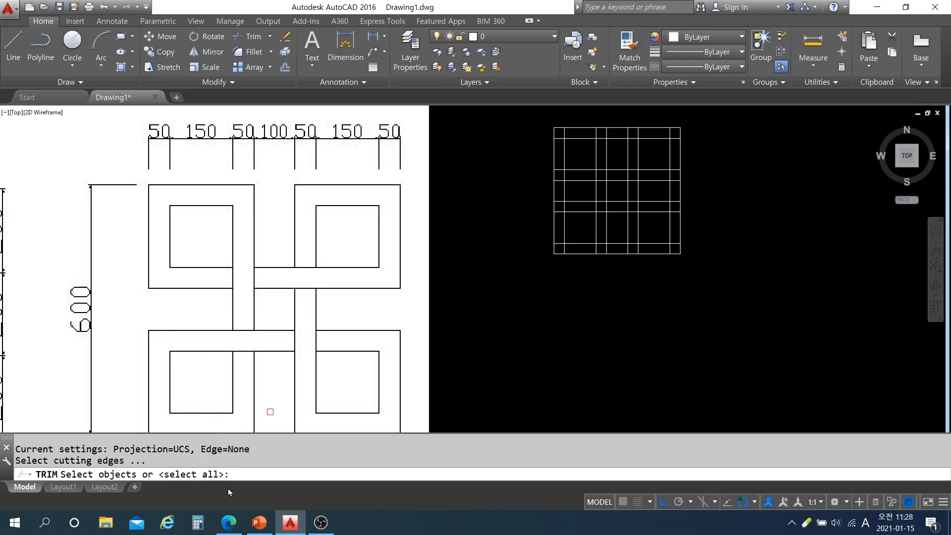
pyautogui.press('Return')
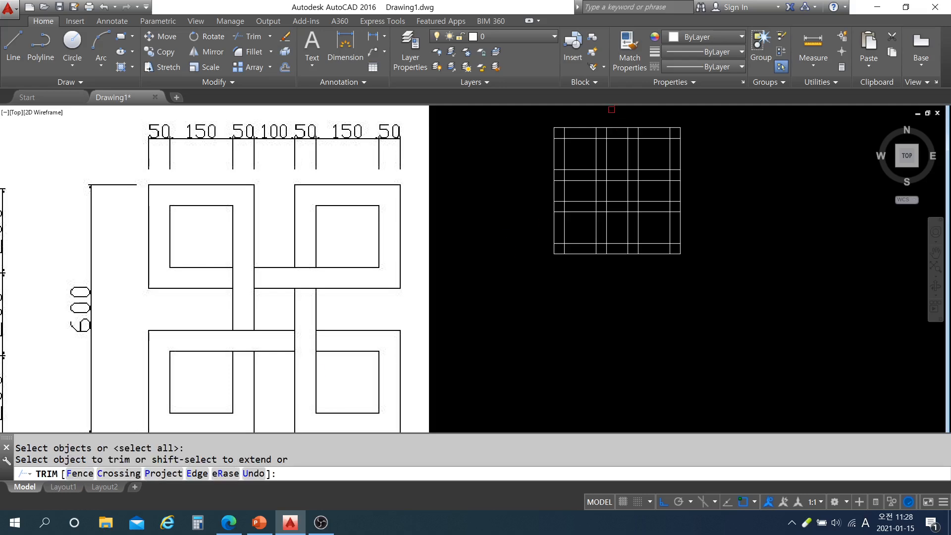
pyautogui.click(557, 137)
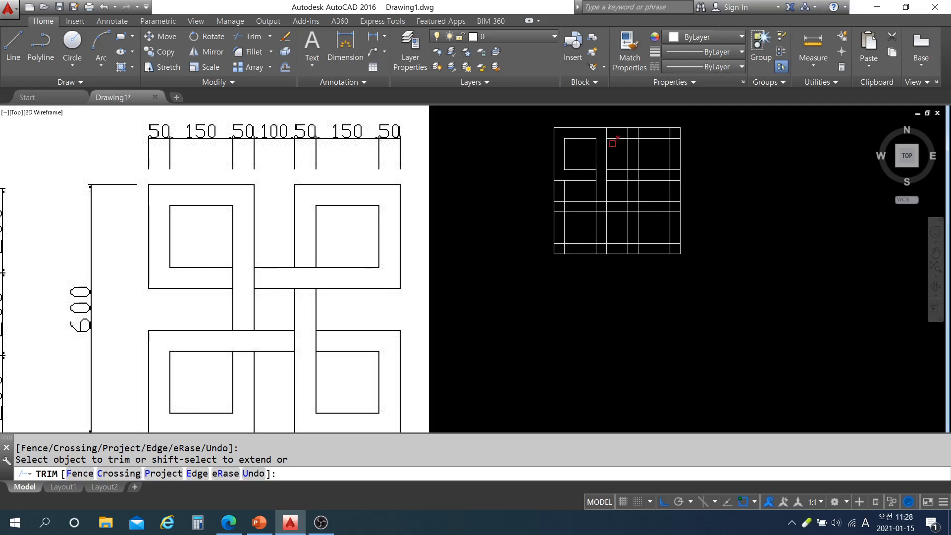
# - Trim the surplus lines between the two upper loops and the stubs crossing the upper-right loop's band
pyautogui.click(623, 145)
pyautogui.click(618, 122)
pyautogui.moveTo(660, 155); pyautogui.dragTo(639, 165, button='middle')
pyautogui.click(618, 143)
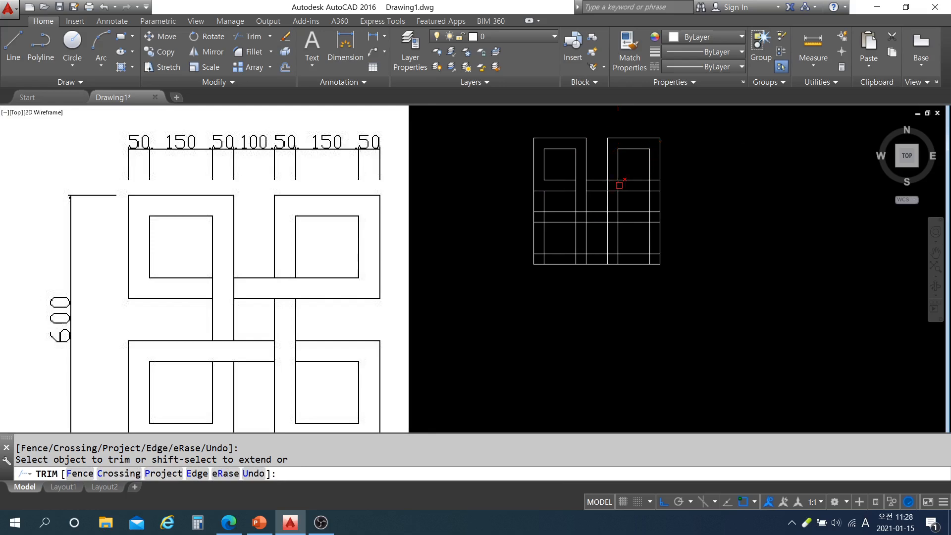
pyautogui.click(626, 183)
pyautogui.click(605, 185)
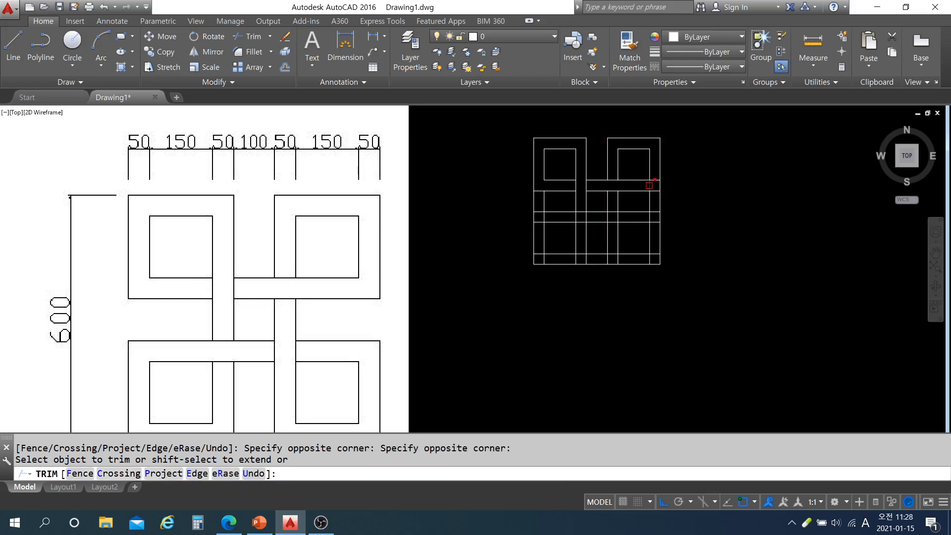
pyautogui.click(649, 185)
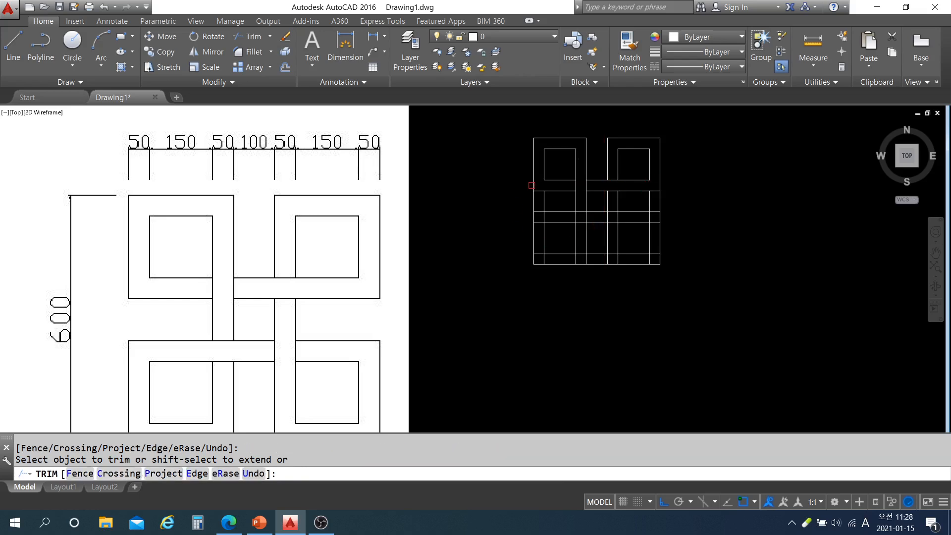
# - Trim the outer vertical segments in the gap between the upper and lower loops on both sides, then end the trim
pyautogui.click(610, 207)
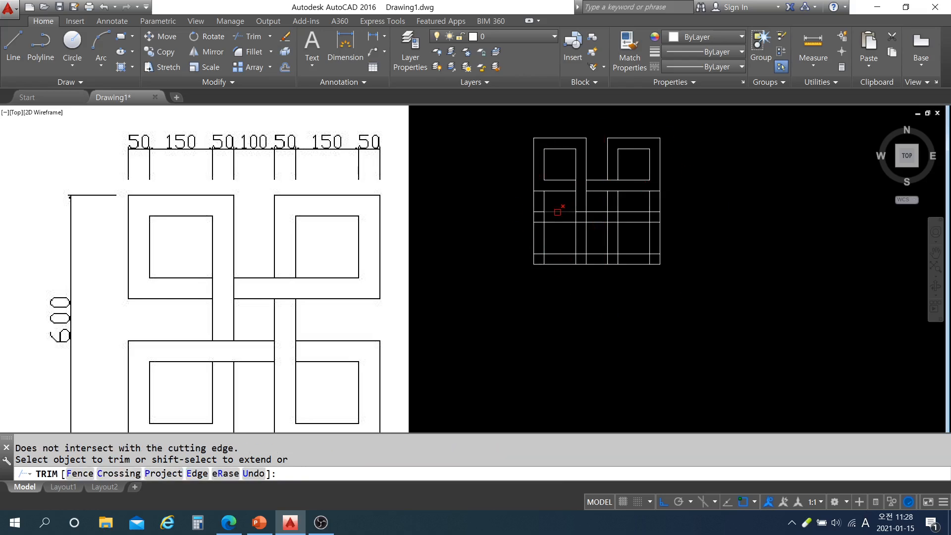
pyautogui.click(556, 203)
pyautogui.click(526, 200)
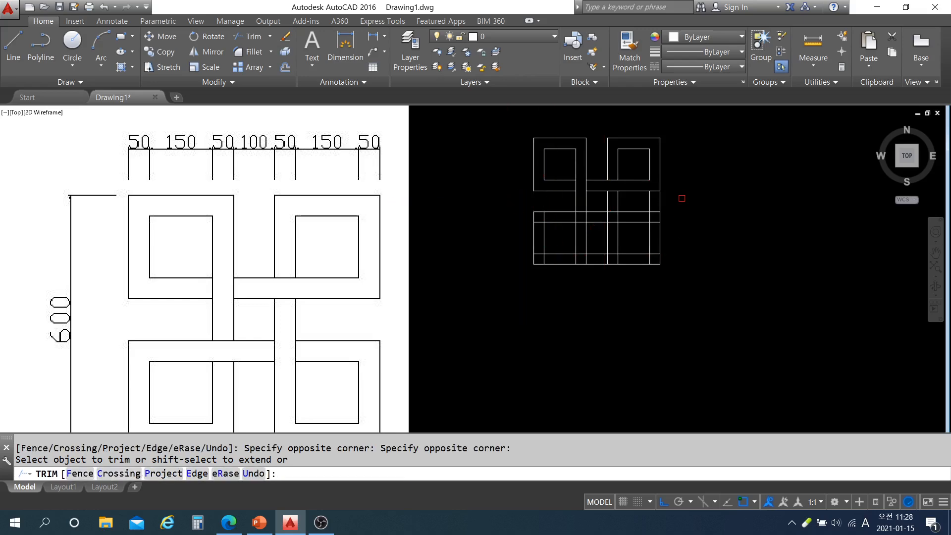
pyautogui.click(681, 201)
pyautogui.click(642, 200)
pyautogui.moveTo(618, 270); pyautogui.dragTo(639, 253, button='middle')
pyautogui.press('space')
pyautogui.scroll(-2, 639, 249)
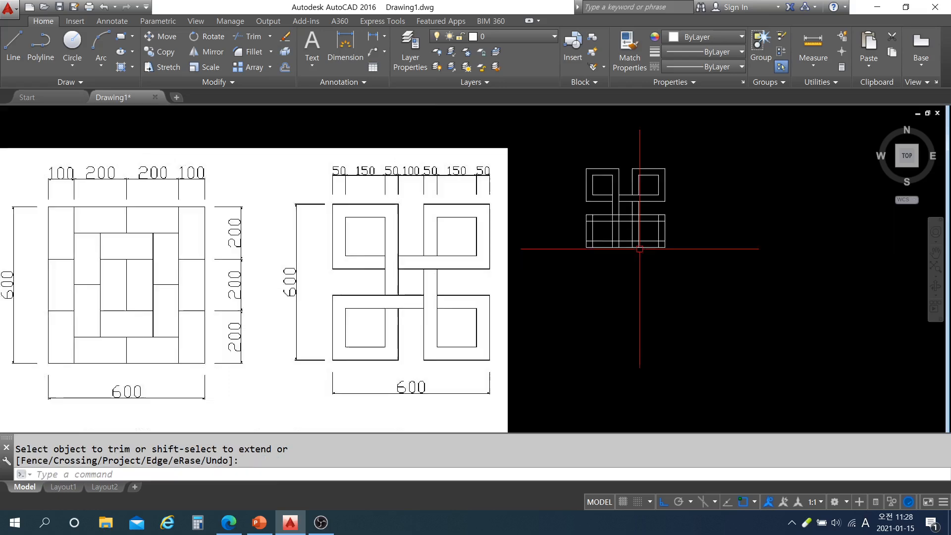
# - Draw a 600 by 600 square with lines in the empty area beside the lower pair of reference patterns
pyautogui.scroll(-2, 640, 249)
pyautogui.moveTo(578, 273); pyautogui.dragTo(588, 203, button='middle')
pyautogui.moveTo(550, 341); pyautogui.dragTo(549, 274, button='middle')
pyautogui.moveTo(344, 343); pyautogui.dragTo(335, 313, button='middle')
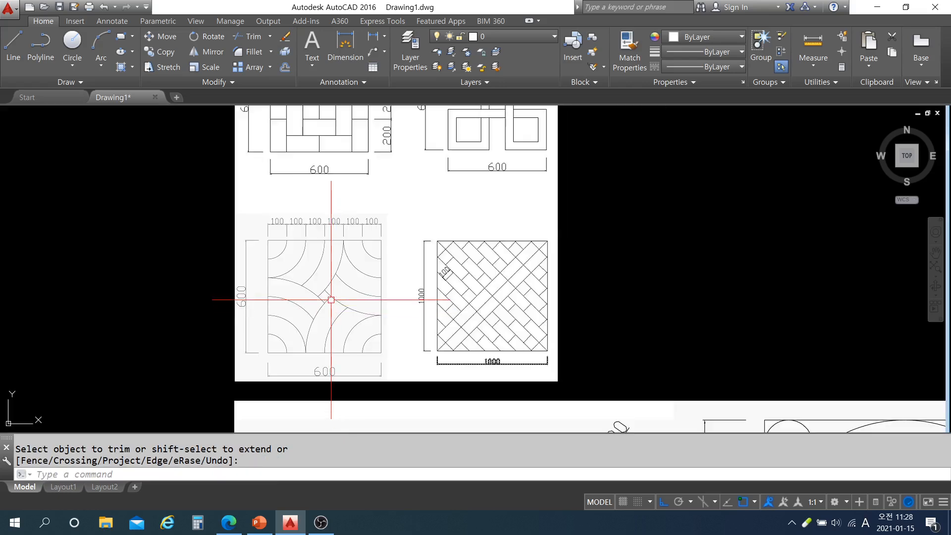
pyautogui.moveTo(450, 313); pyautogui.dragTo(418, 303, button='middle')
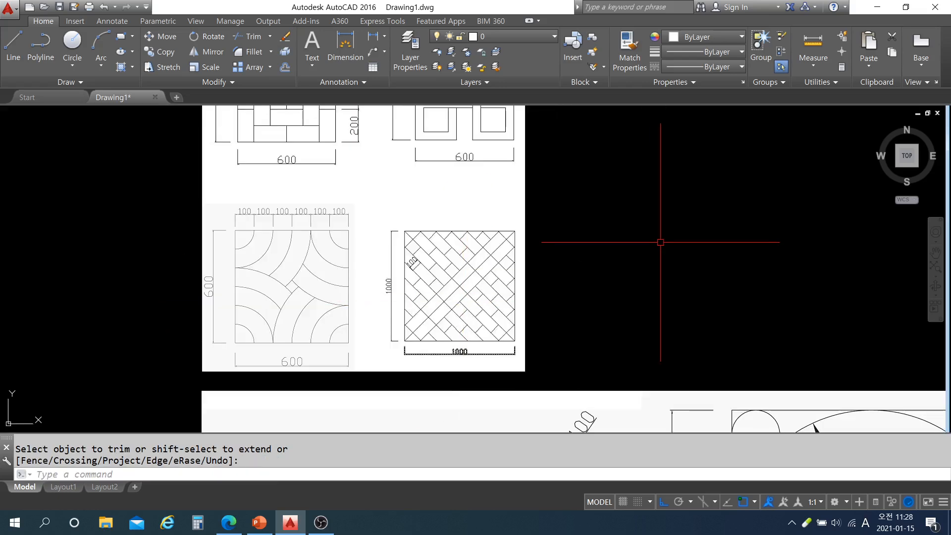
pyautogui.write('l')
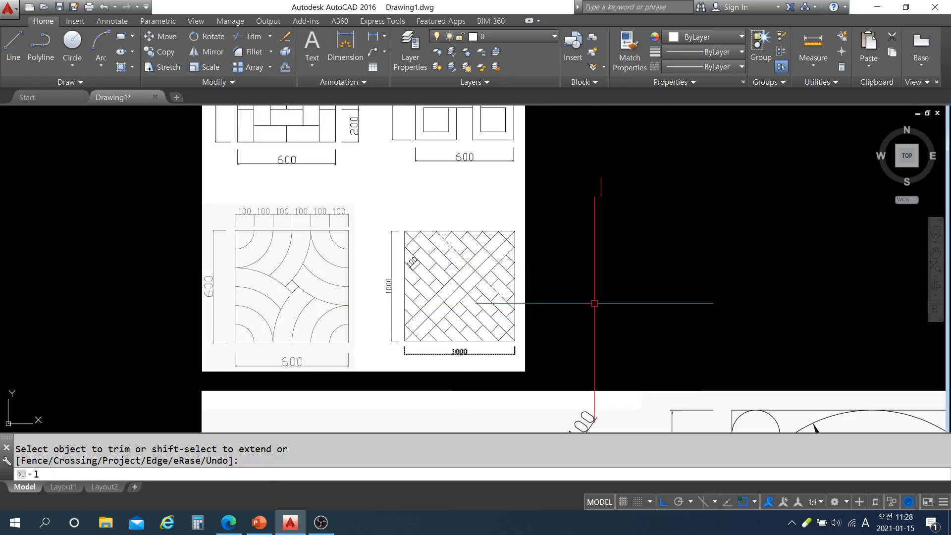
pyautogui.press('Return')
pyautogui.click(570, 334)
pyautogui.write('600')
pyautogui.press('Return')
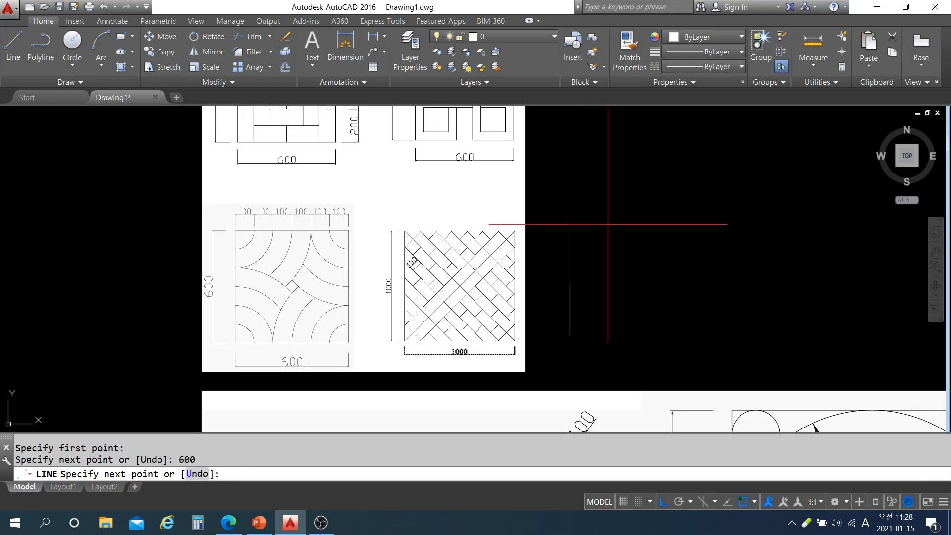
pyautogui.write('600')
pyautogui.press('Return')
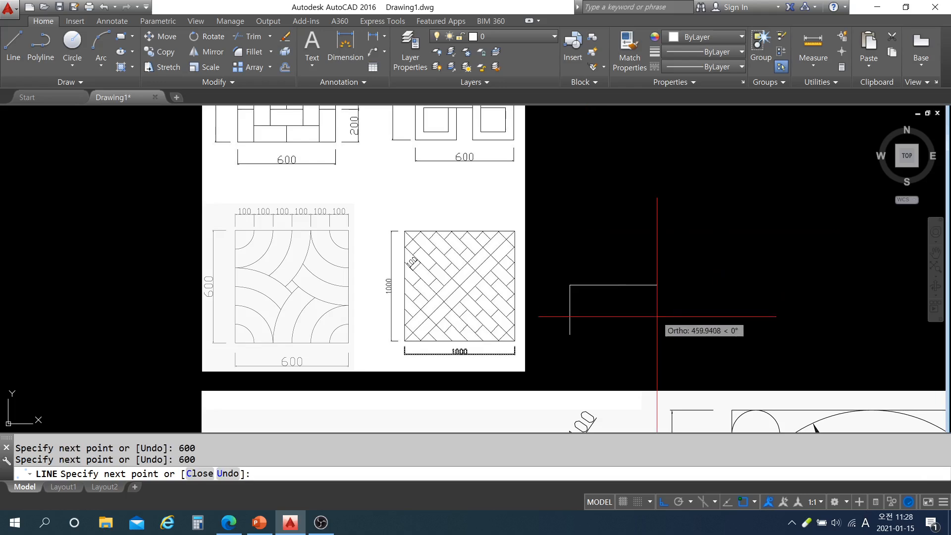
pyautogui.write('600')
pyautogui.press('Return')
pyautogui.click(569, 334)
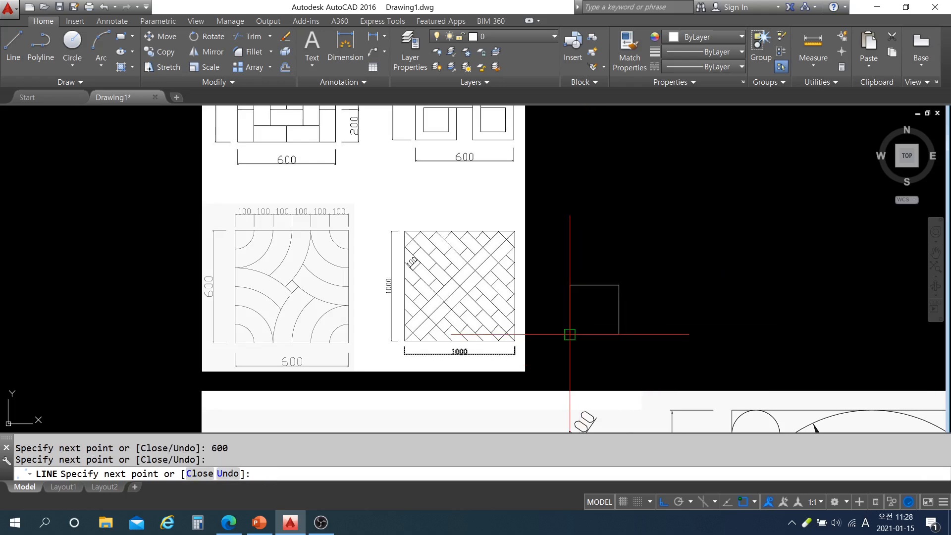
pyautogui.press('Return')
# - Offset the square's right and bottom sides inward by 100 and finish the offset
pyautogui.scroll(3, 583, 337)
pyautogui.moveTo(583, 337); pyautogui.dragTo(620, 331, button='middle')
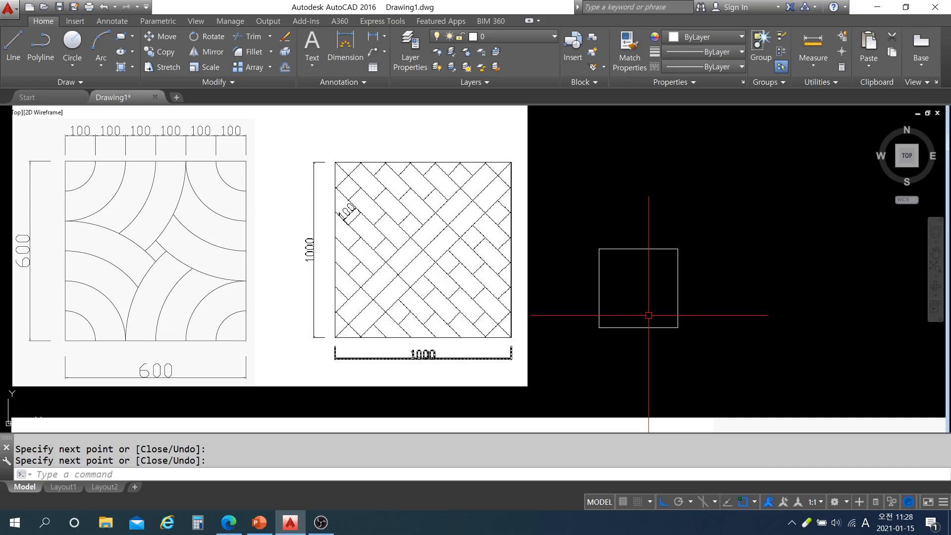
pyautogui.moveTo(648, 315); pyautogui.dragTo(660, 306, button='middle')
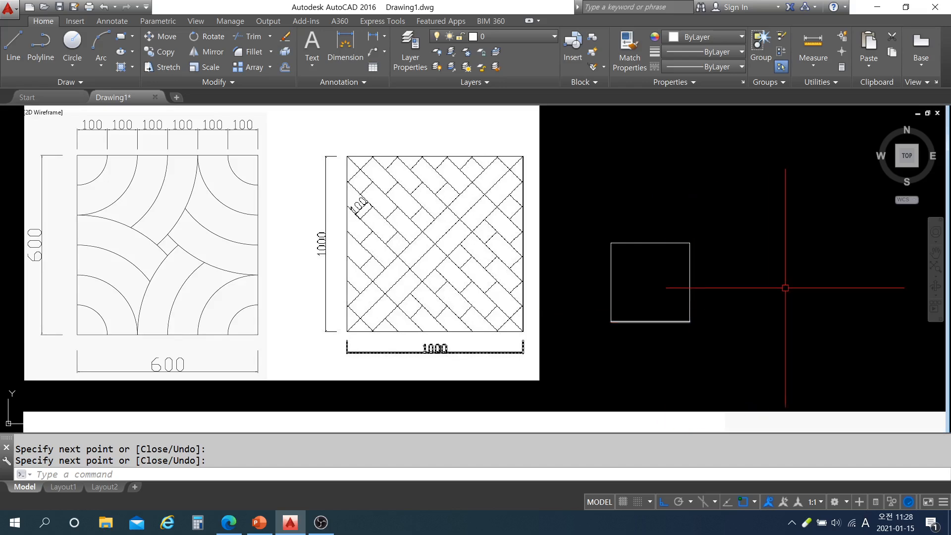
pyautogui.press('Return')
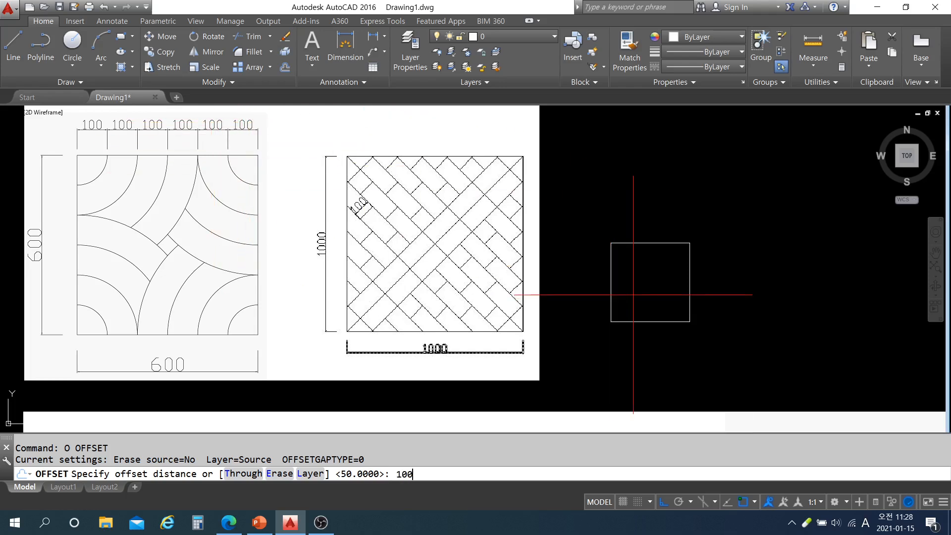
pyautogui.press('Return')
pyautogui.click(684, 293)
pyautogui.click(689, 292)
pyautogui.click(642, 282)
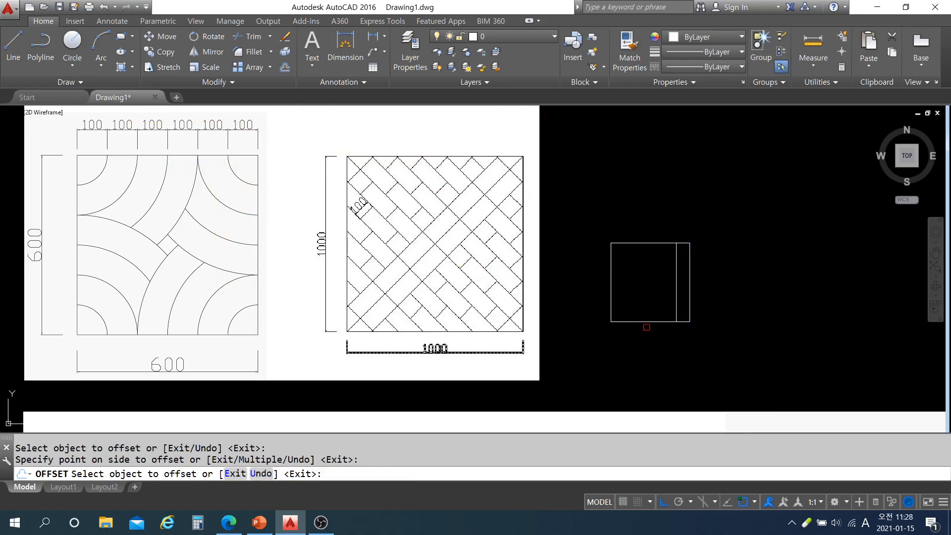
pyautogui.click(647, 322)
pyautogui.click(721, 319)
pyautogui.press('Return')
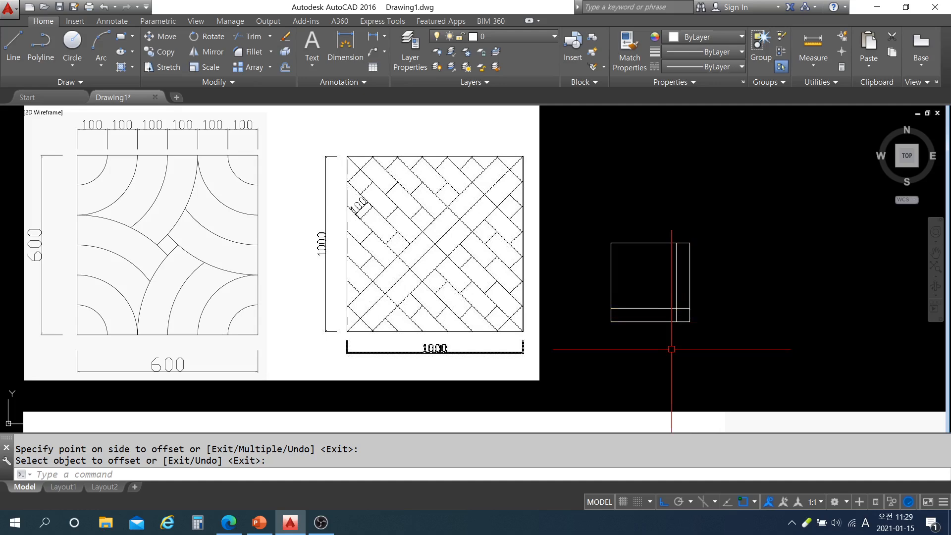
# - Draw a Start, Center, End quarter arc centred on the square's lower-right corner, ending at the two offset lines
pyautogui.scroll(4, 695, 321)
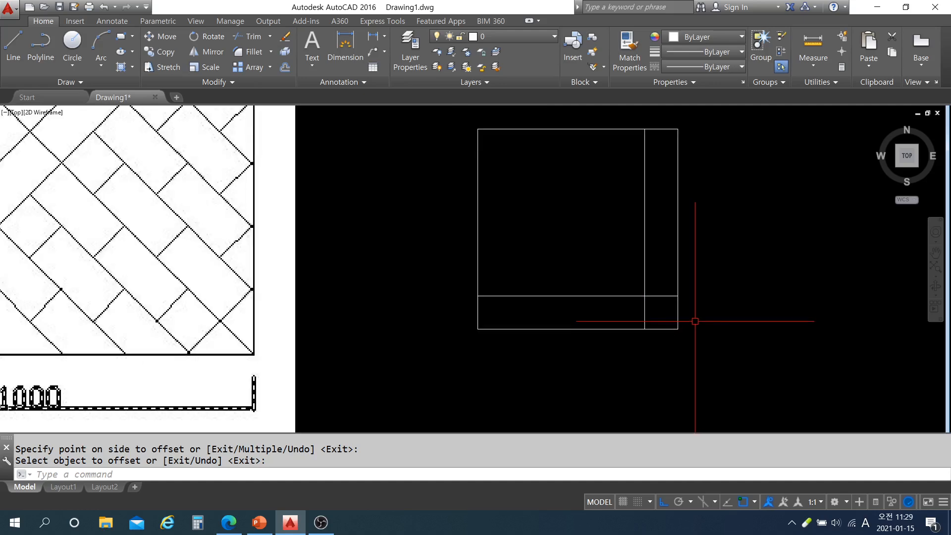
pyautogui.scroll(2, 685, 313)
pyautogui.moveTo(691, 312)
pyautogui.mouseDown(button='middle')
pyautogui.moveTo(661, 352)
pyautogui.moveTo(601, 327)
pyautogui.mouseUp(button='middle')
pyautogui.scroll(-4, 657, 351)
pyautogui.scroll(2, 587, 319)
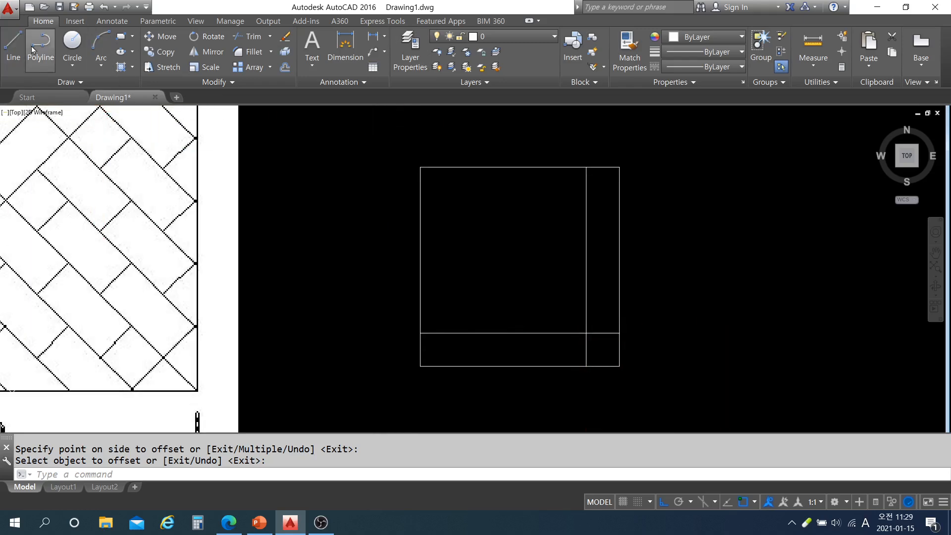
pyautogui.click(100, 65)
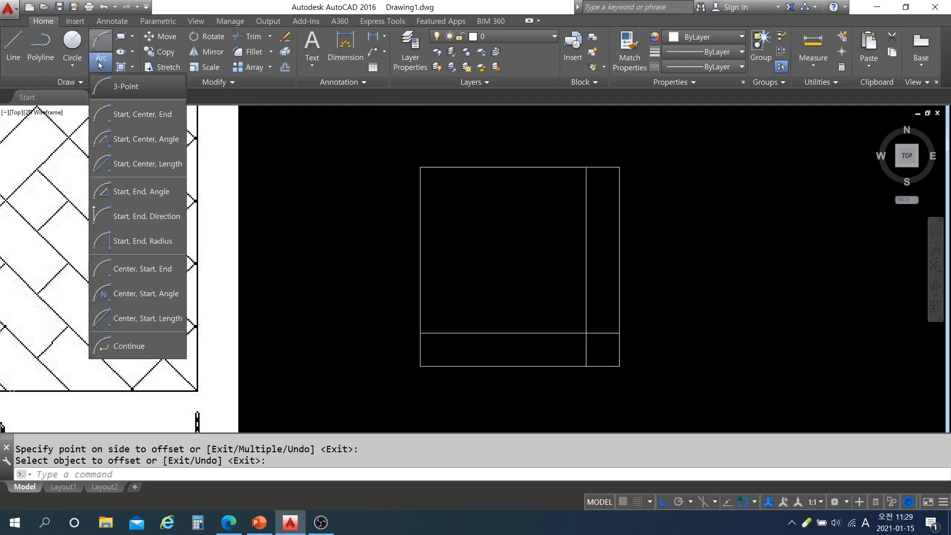
pyautogui.click(141, 119)
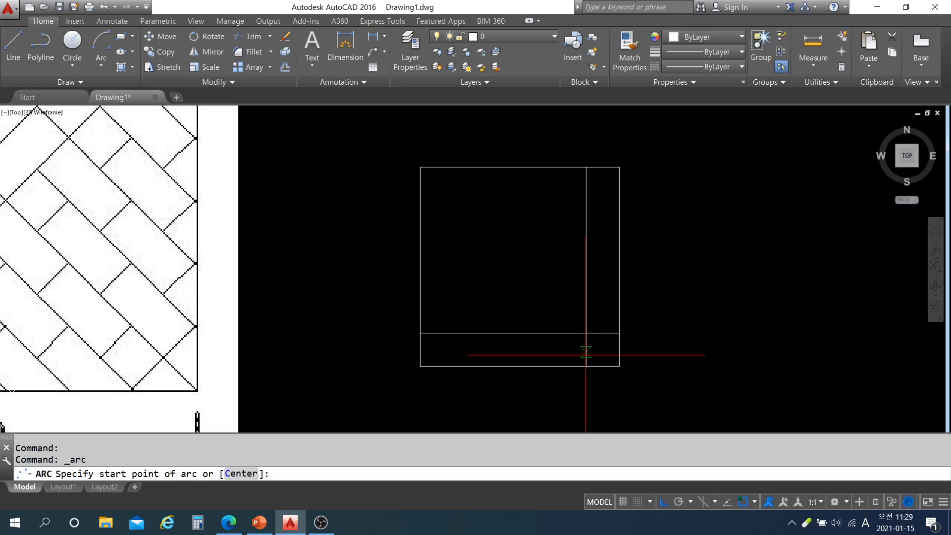
pyautogui.scroll(6, 628, 366)
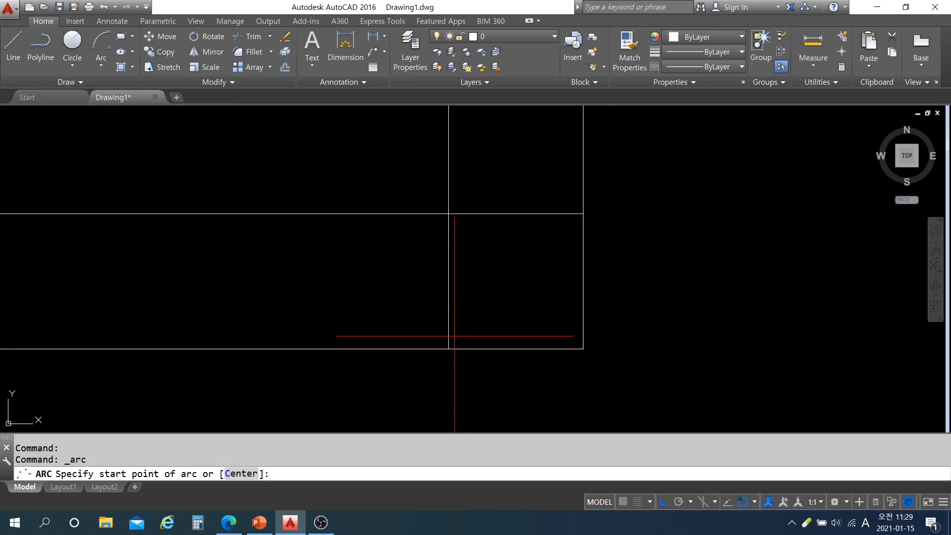
pyautogui.scroll(-2, 594, 214)
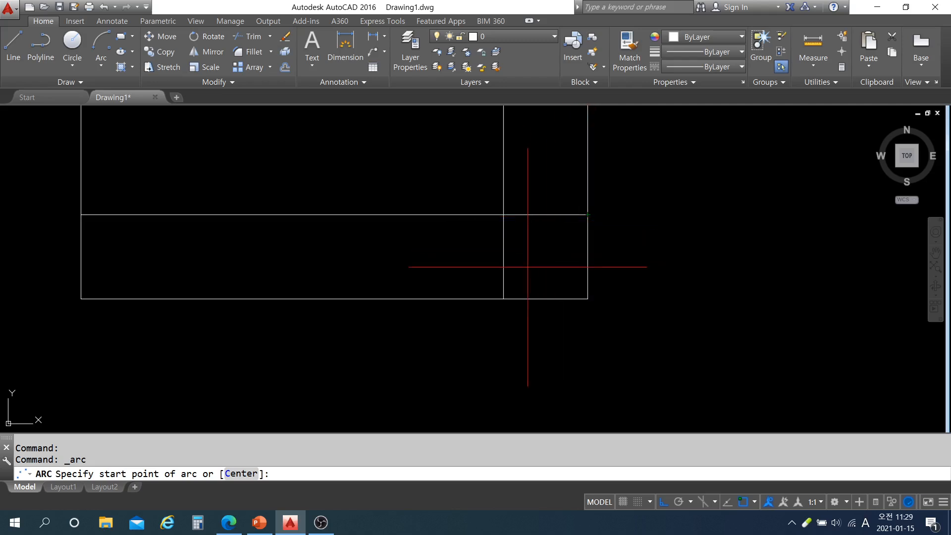
pyautogui.click(587, 215)
pyautogui.click(588, 299)
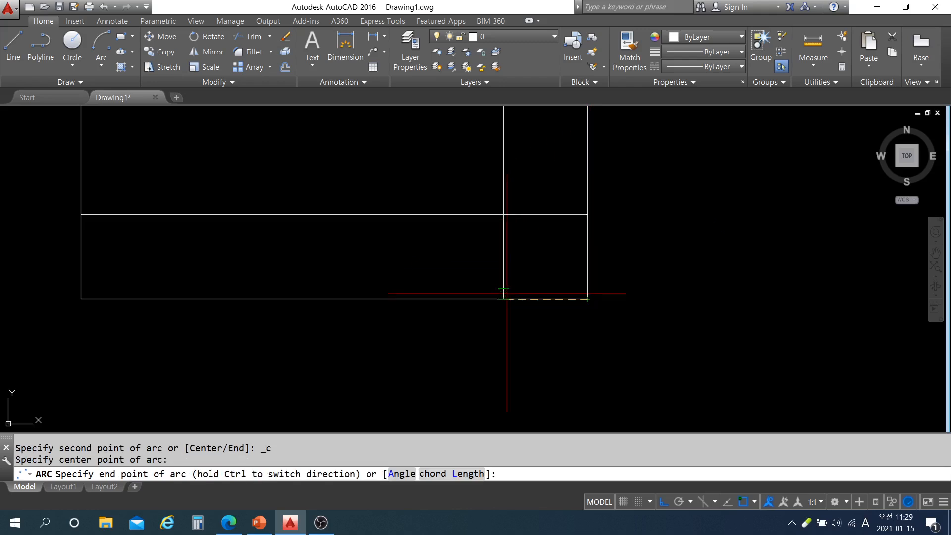
pyautogui.click(503, 299)
# - Erase the two inner offset guide lines, keeping the square and the corner arc
pyautogui.click(514, 218)
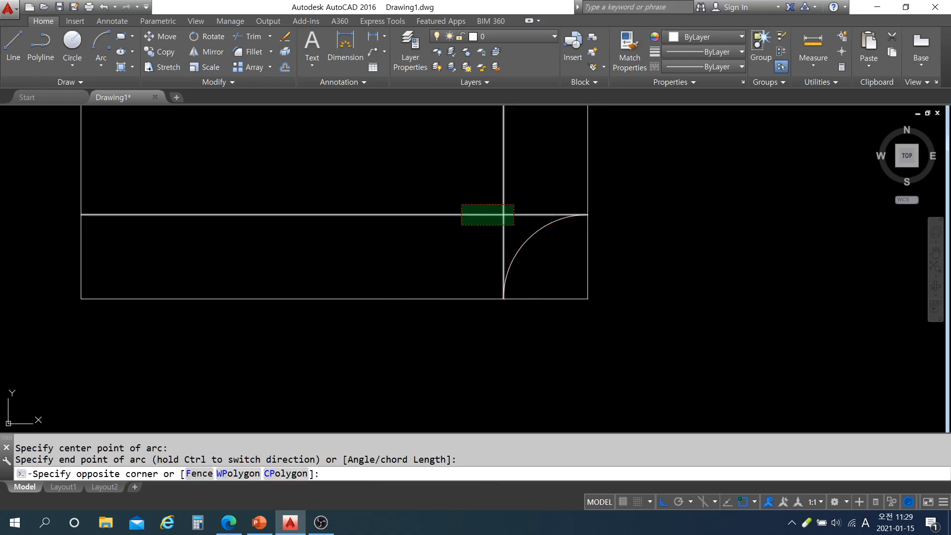
pyautogui.click(459, 218)
pyautogui.scroll(-2, 647, 282)
pyautogui.moveTo(647, 282)
pyautogui.mouseDown(button='middle')
pyautogui.moveTo(612, 327)
pyautogui.moveTo(696, 303)
pyautogui.mouseUp(button='middle')
pyautogui.write('e')
pyautogui.press('Return')
# - Offset the lower-right corner arc outward at 100 spacing to add three larger concentric arcs
pyautogui.scroll(-2, 614, 326)
pyautogui.scroll(-4, 641, 309)
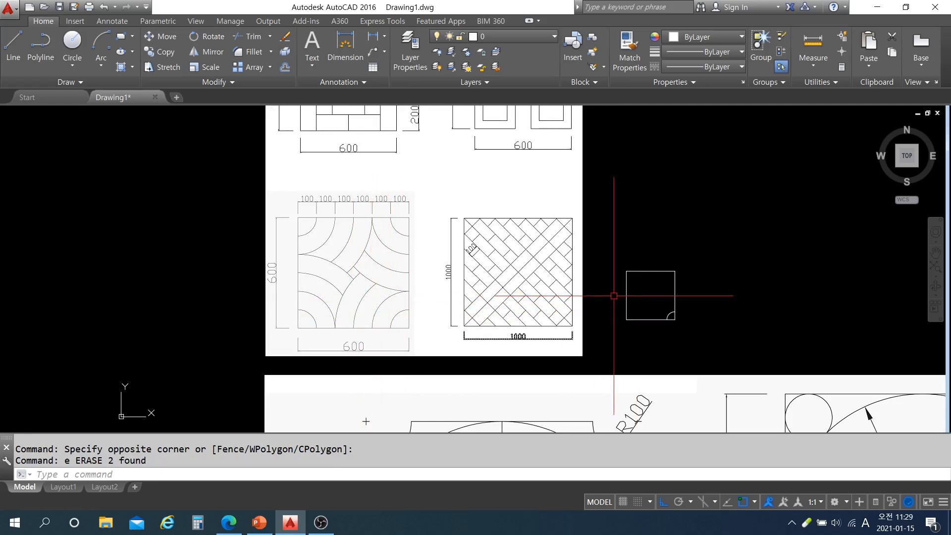
pyautogui.scroll(6, 668, 294)
pyautogui.moveTo(675, 292); pyautogui.dragTo(584, 295, button='middle')
pyautogui.press('Escape')
pyautogui.press('Escape')
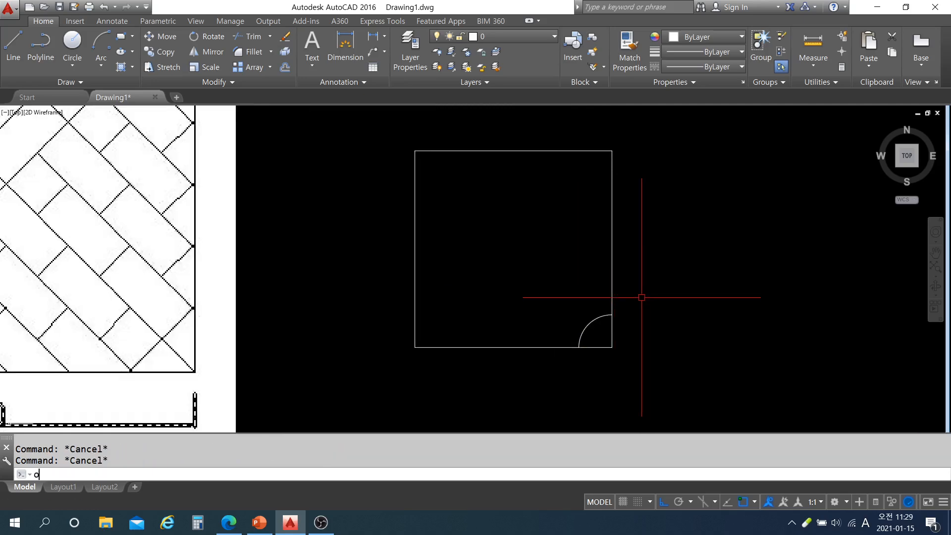
pyautogui.write('o')
pyautogui.press('Return')
pyautogui.write('100')
pyautogui.press('Return')
pyautogui.click(592, 321)
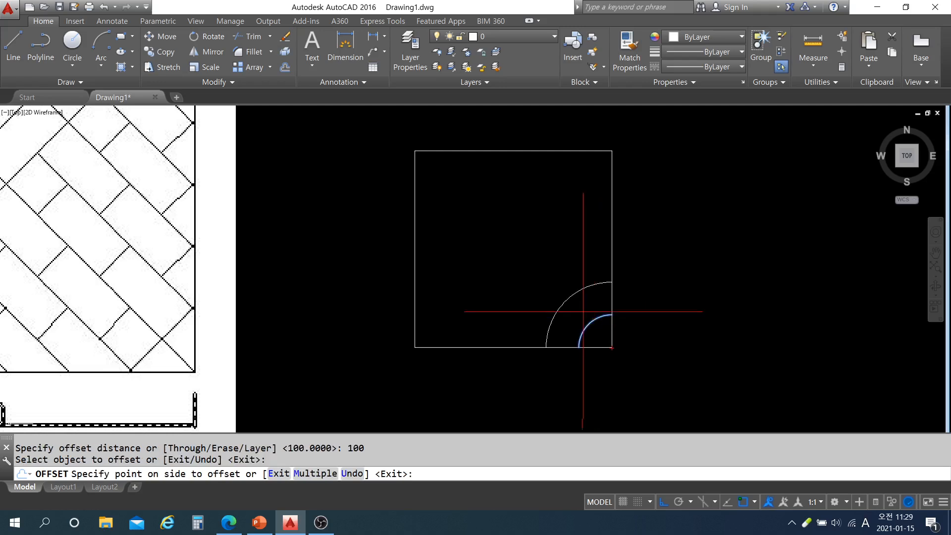
pyautogui.click(575, 315)
pyautogui.click(566, 301)
pyautogui.click(503, 256)
pyautogui.click(556, 261)
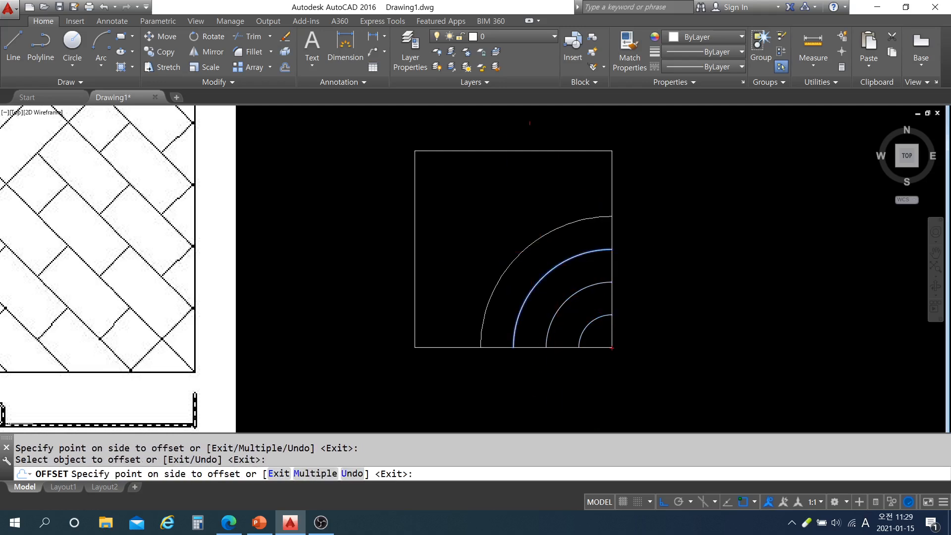
pyautogui.click(589, 267)
pyautogui.press('Return')
# - Draw a circle of radius 100 centred on the square's upper-right corner
pyautogui.scroll(-2, 756, 296)
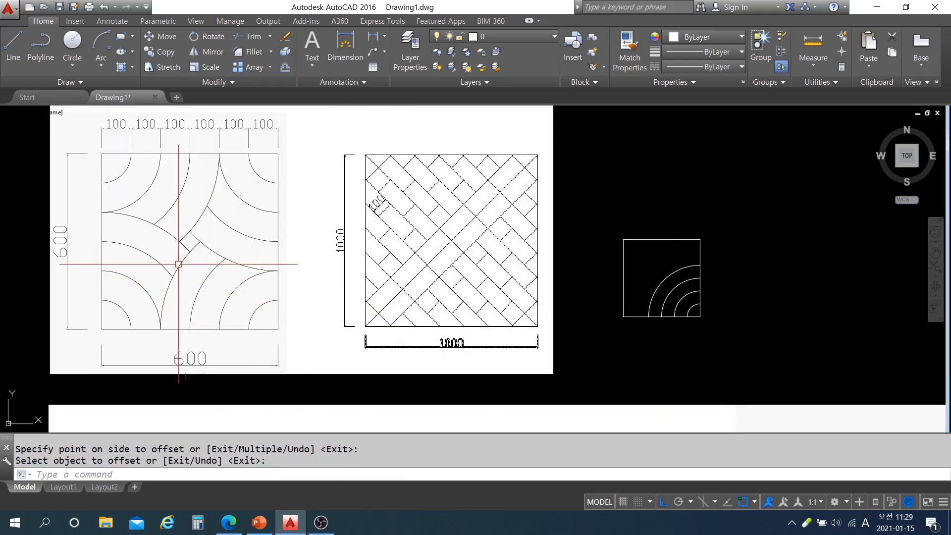
pyautogui.scroll(2, 641, 254)
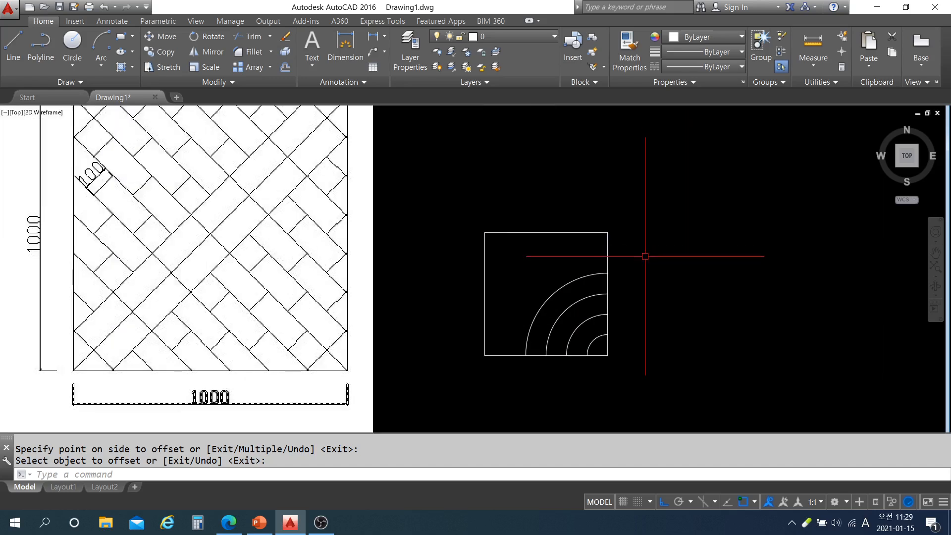
pyautogui.press('Escape')
pyautogui.press('Escape')
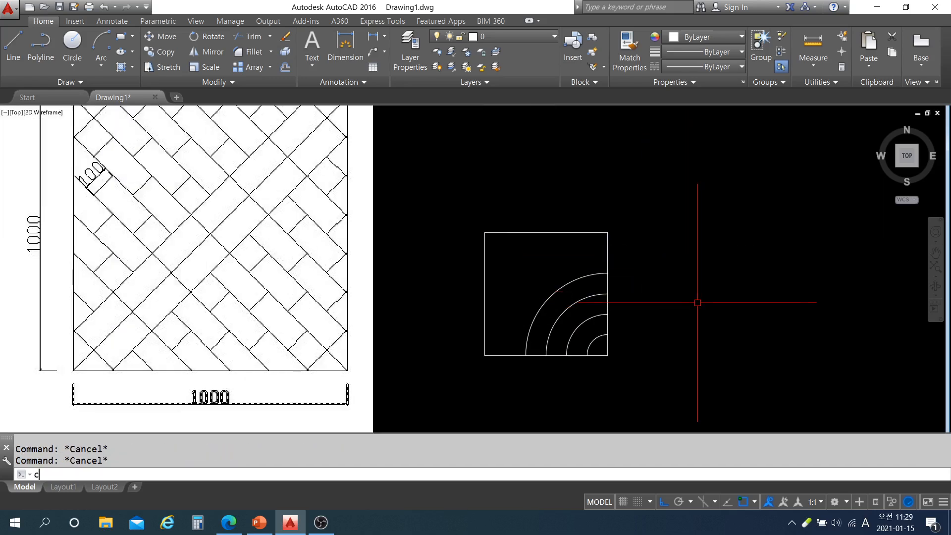
pyautogui.write('C')
pyautogui.press('Return')
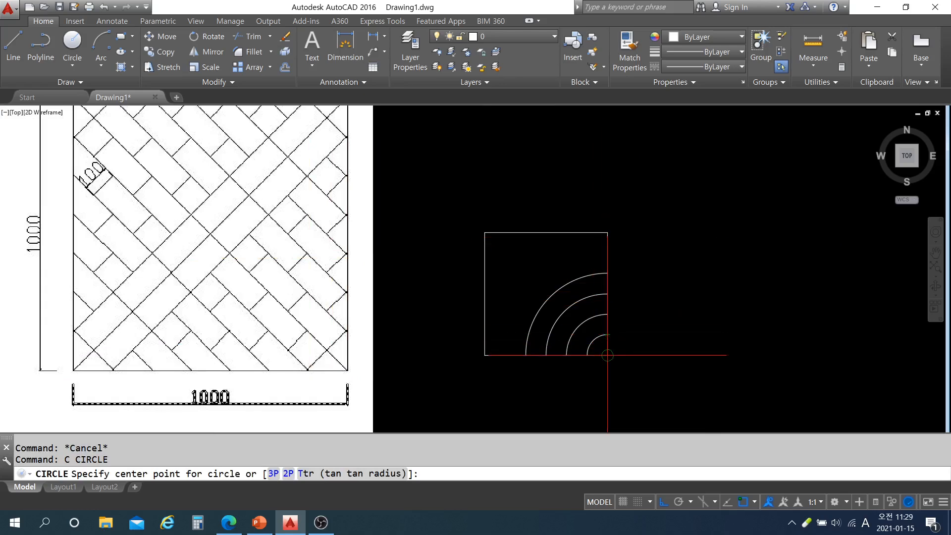
pyautogui.click(607, 232)
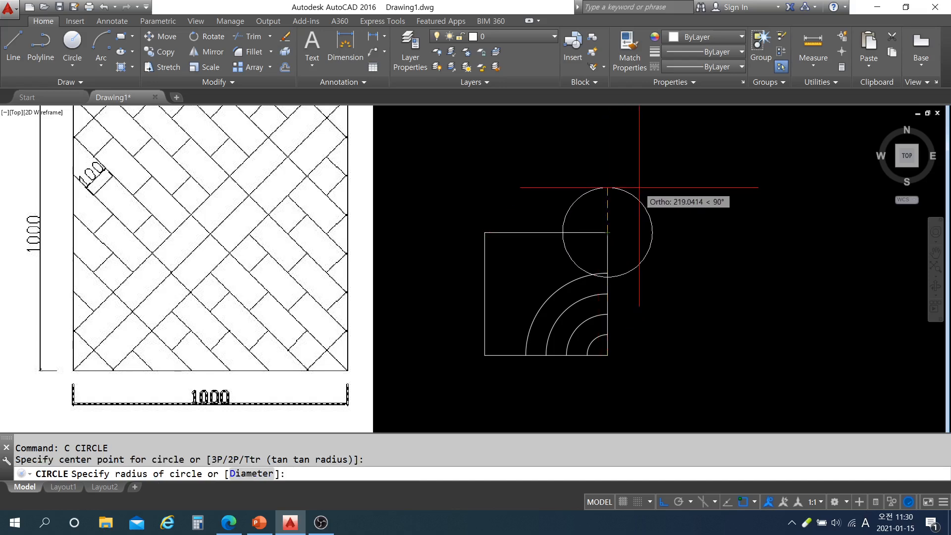
pyautogui.press('Return')
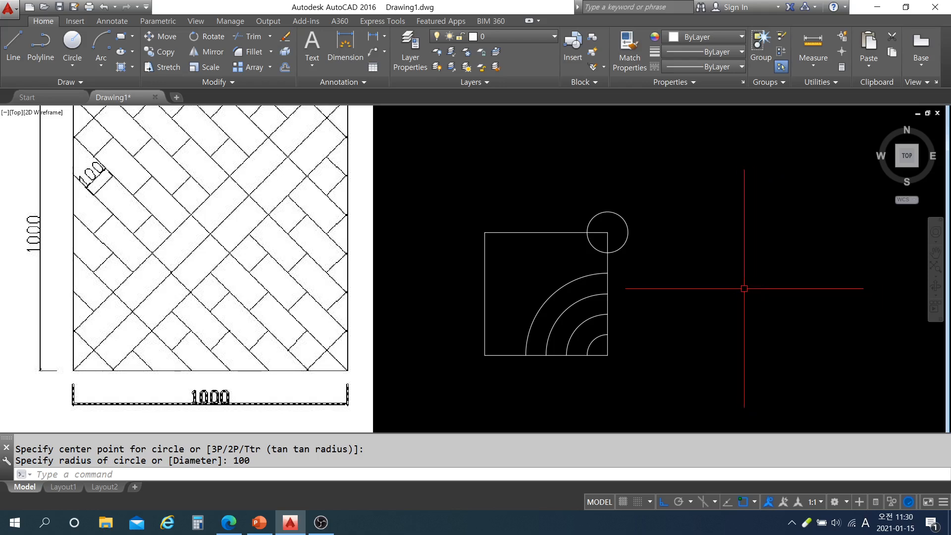
pyautogui.write('tr')
pyautogui.press('Return')
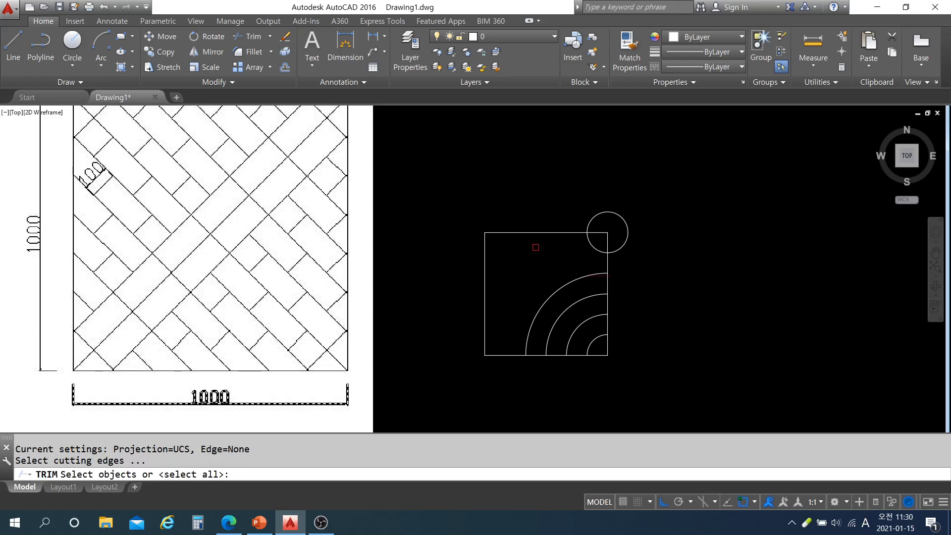
pyautogui.click(561, 236)
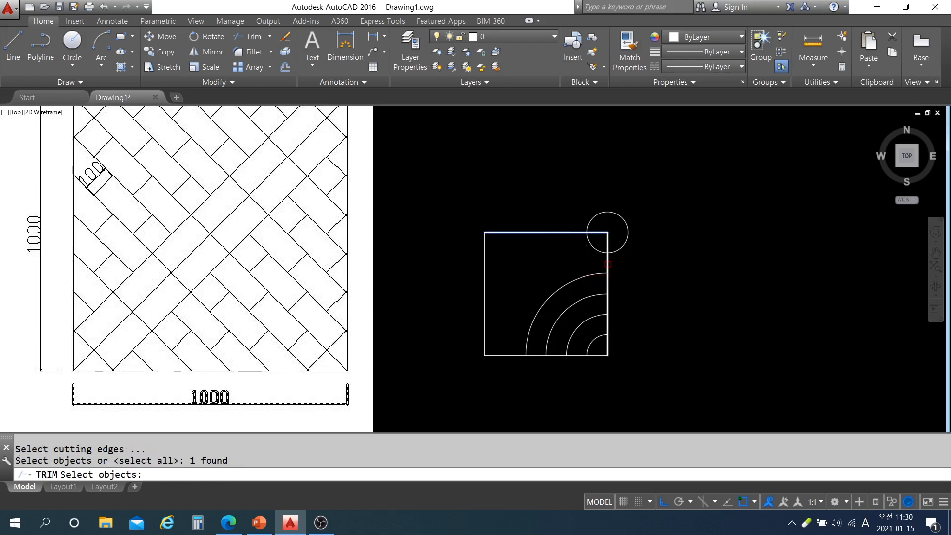
pyautogui.click(607, 271)
pyautogui.press('Escape')
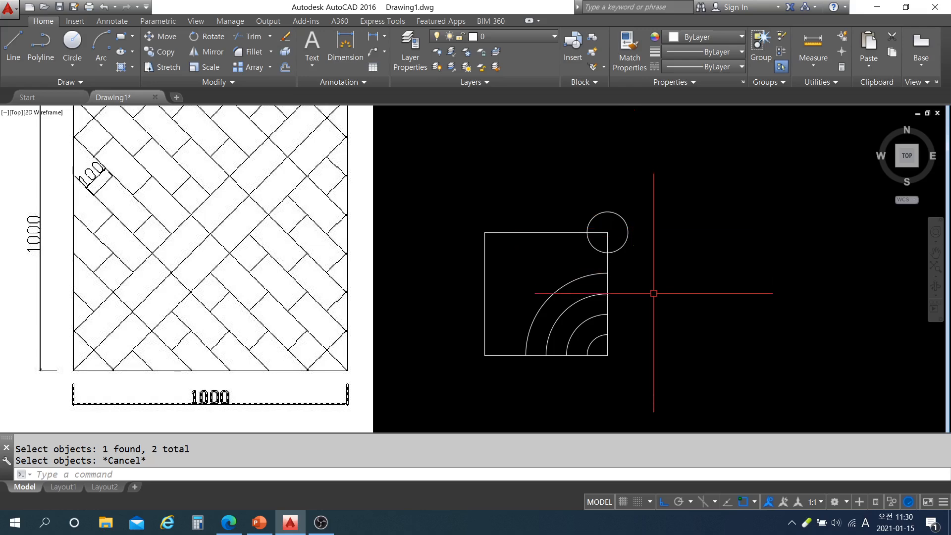
pyautogui.press('Escape')
pyautogui.press('Escape')
# - Trim away the part of the corner circle outside the square, using the square's upper and right sides as cutting edges
pyautogui.write('tr')
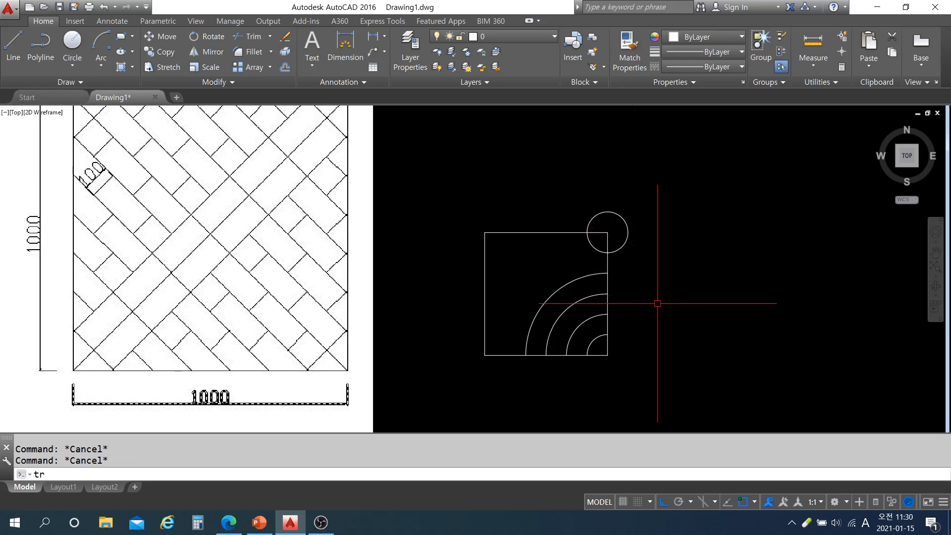
pyautogui.press('Return')
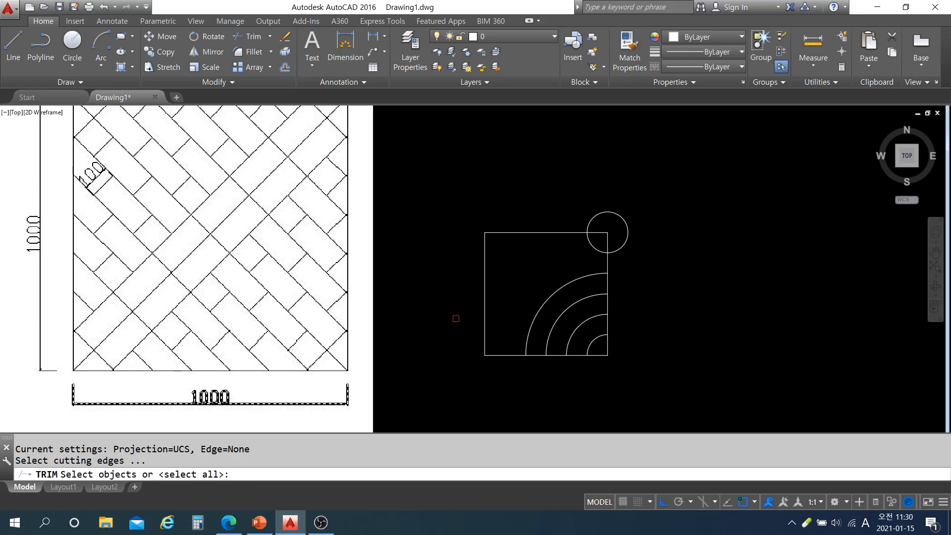
pyautogui.click(575, 232)
pyautogui.click(608, 262)
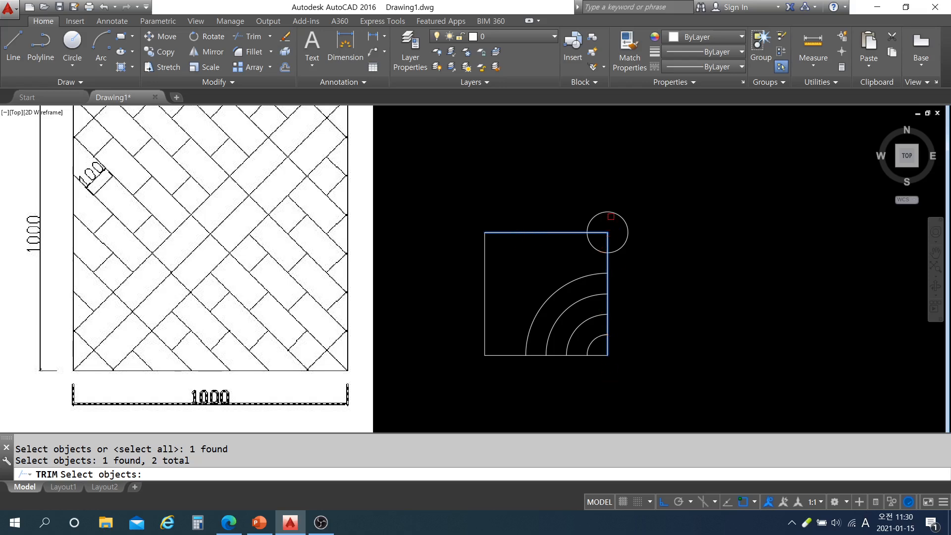
pyautogui.press('Return')
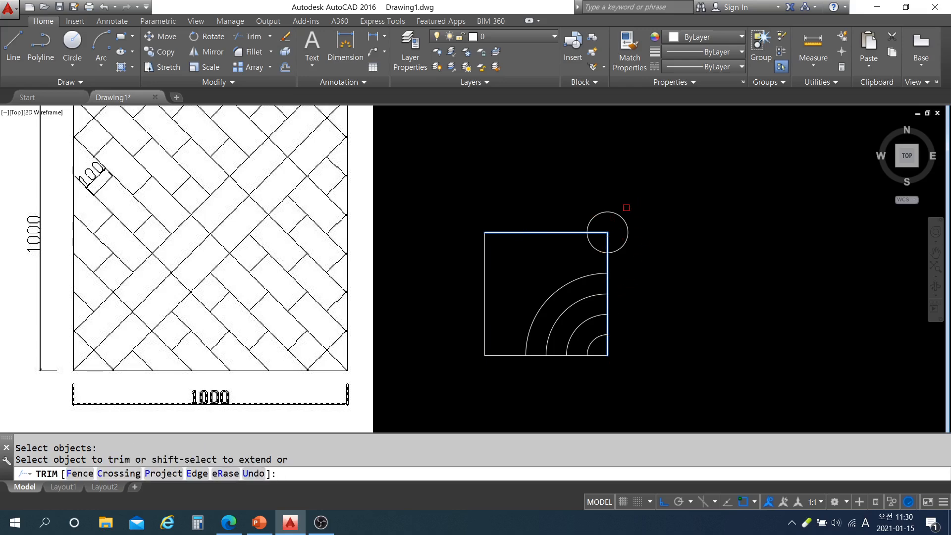
pyautogui.click(620, 216)
pyautogui.click(564, 234)
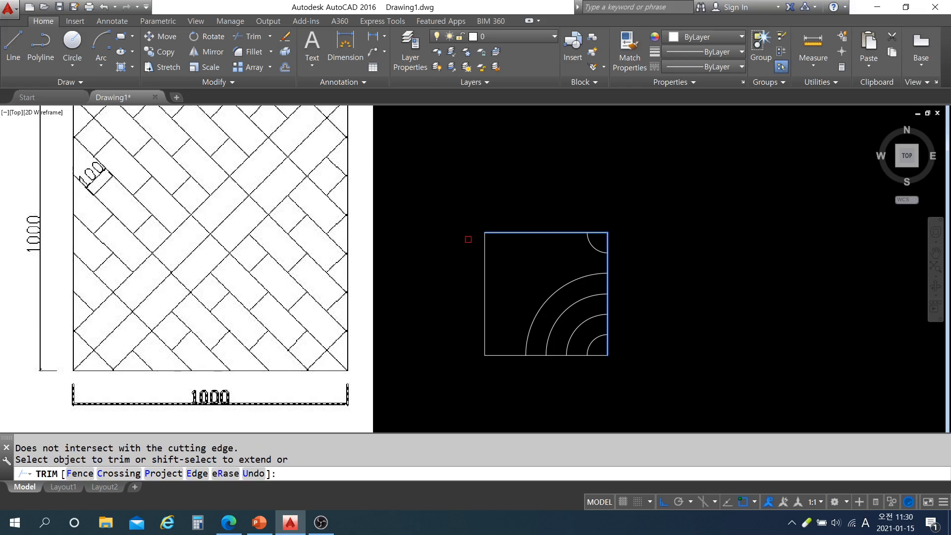
pyautogui.click(607, 331)
pyautogui.click(597, 248)
pyautogui.press('Return')
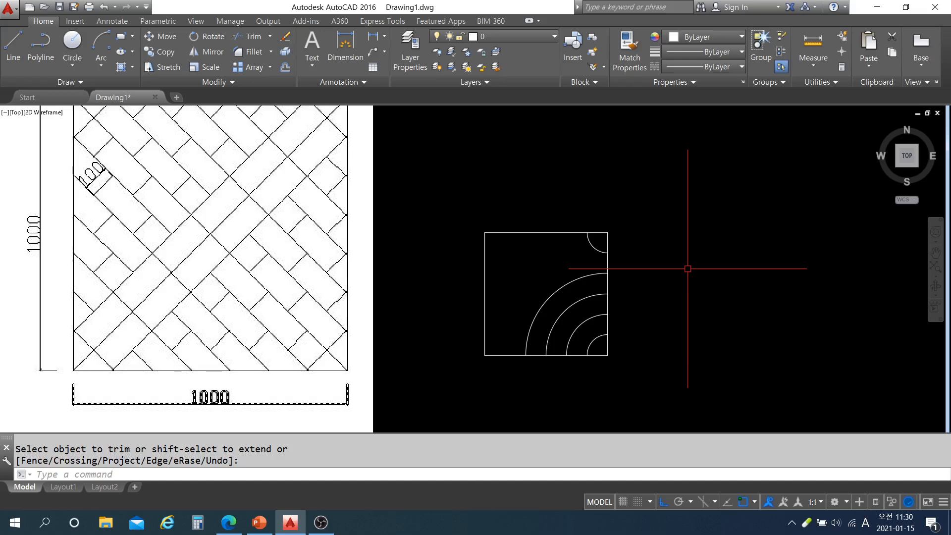
# - Undo the trim of the corner circle
pyautogui.hotkey('ctrl', 'z')
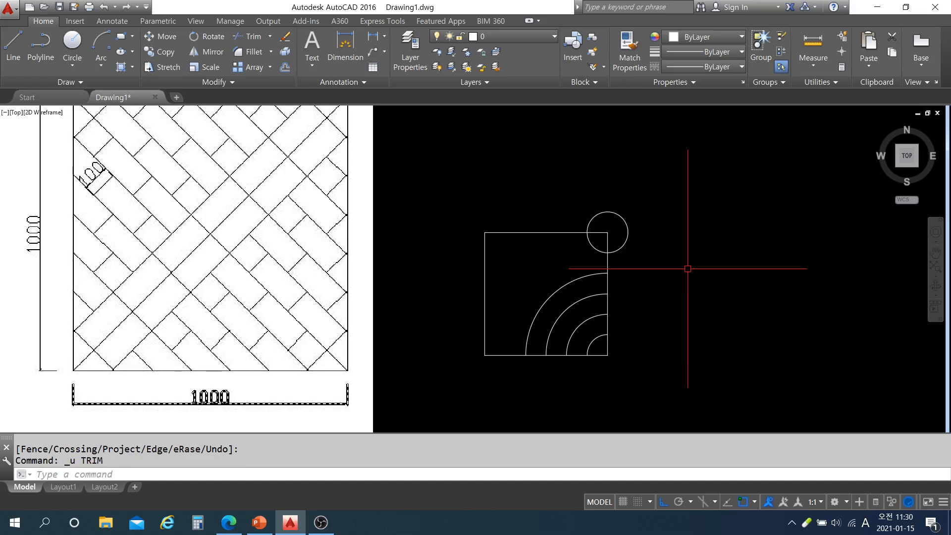
pyautogui.press('Escape')
pyautogui.press('Escape')
# - Trim the upper-right corner circle to the quarter arc inside the square, using all objects as cutting edges
pyautogui.write('ts o')
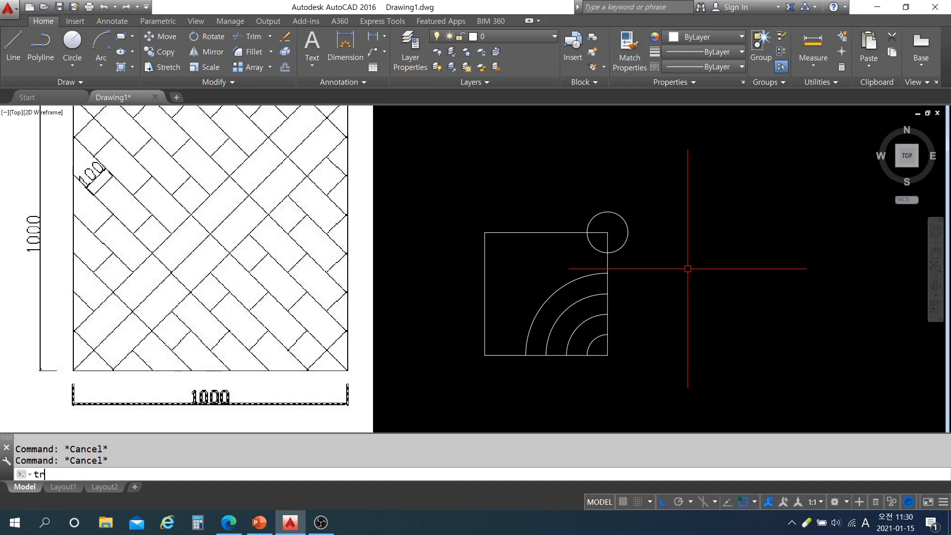
pyautogui.write('r')
pyautogui.press('Return')
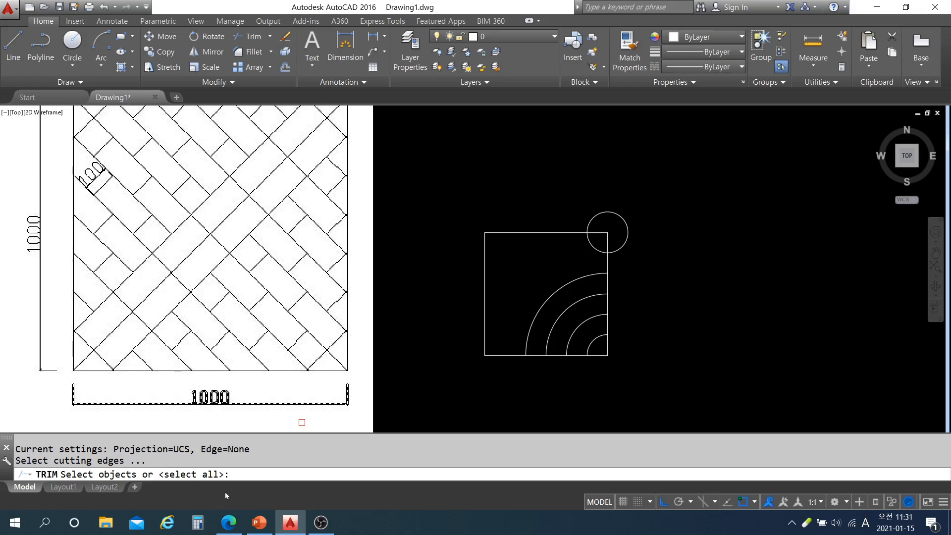
pyautogui.press('Return')
pyautogui.click(618, 214)
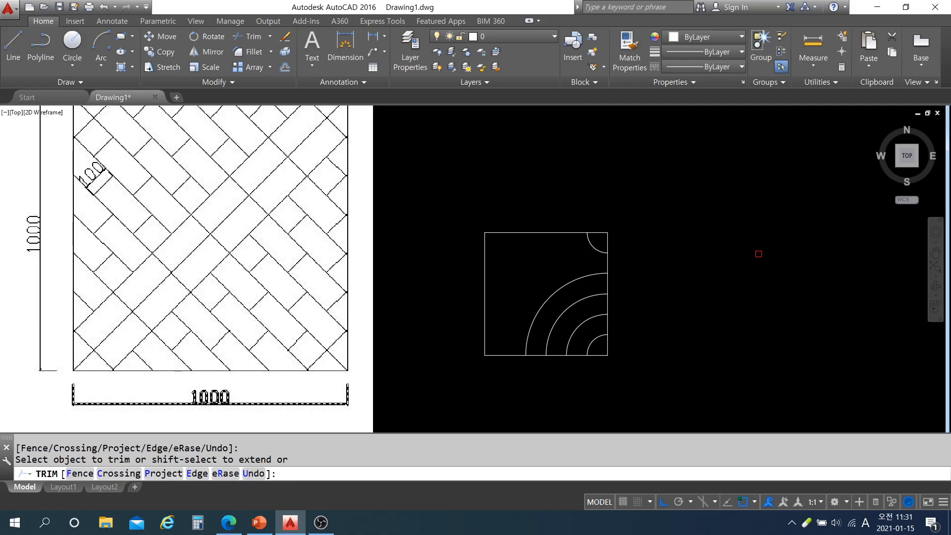
pyautogui.press('Return')
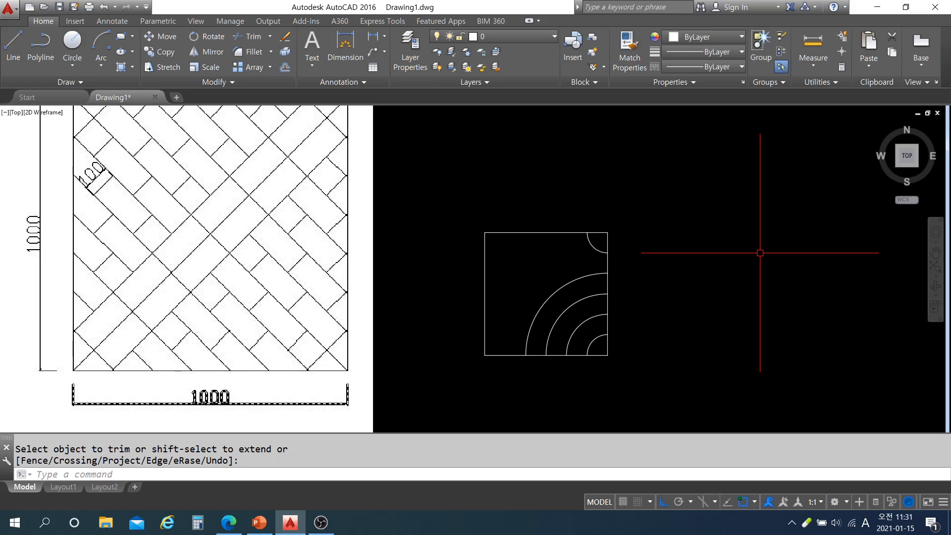
pyautogui.press('Escape')
# - Offset the upper-right corner arc outward at 100 spacing to add three larger concentric arcs
pyautogui.write('o')
pyautogui.press('Return')
pyautogui.write('10')
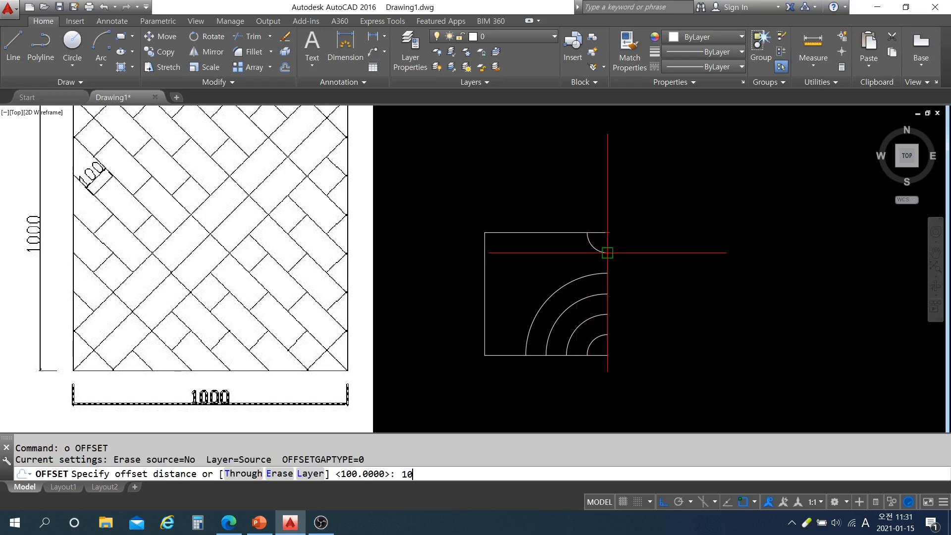
pyautogui.write('0')
pyautogui.press('Return')
pyautogui.click(591, 246)
pyautogui.click(579, 251)
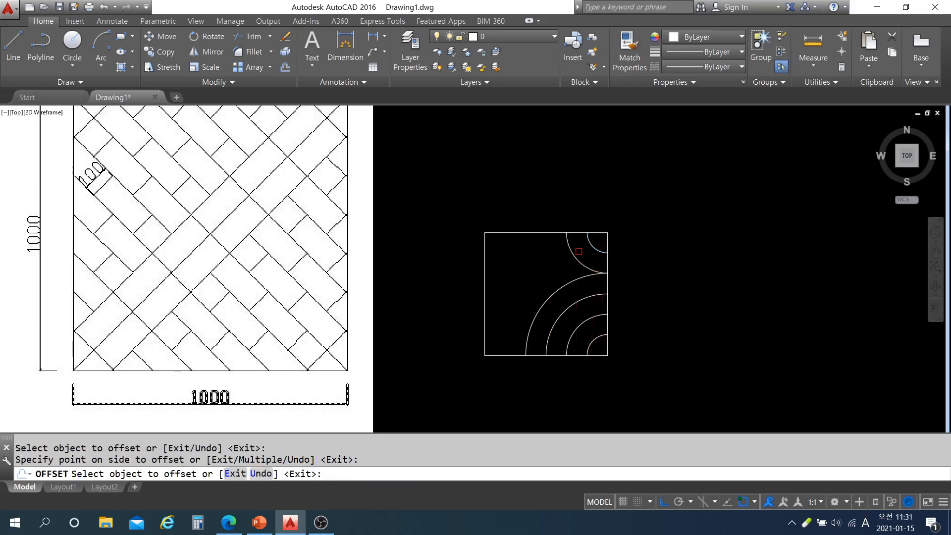
pyautogui.click(574, 256)
pyautogui.click(555, 261)
pyautogui.click(551, 263)
pyautogui.click(515, 278)
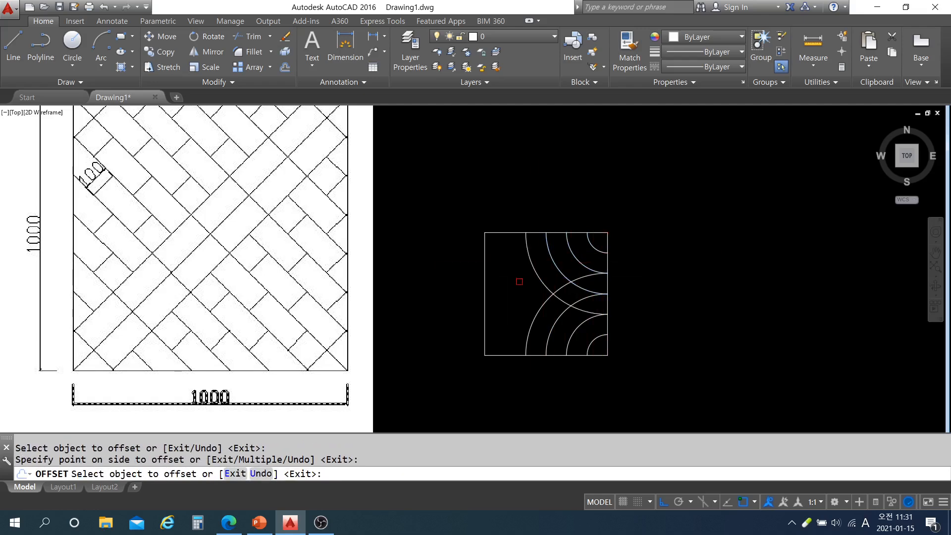
pyautogui.press('Return')
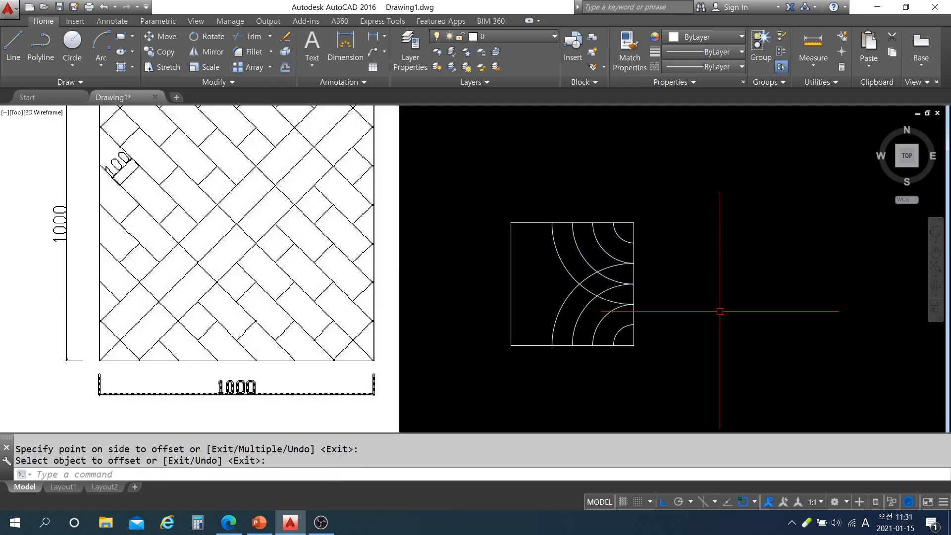
# - Mirror both sets of right-hand corner arcs about the square's vertical centre line, keeping the source objects
pyautogui.scroll(-2, 723, 312)
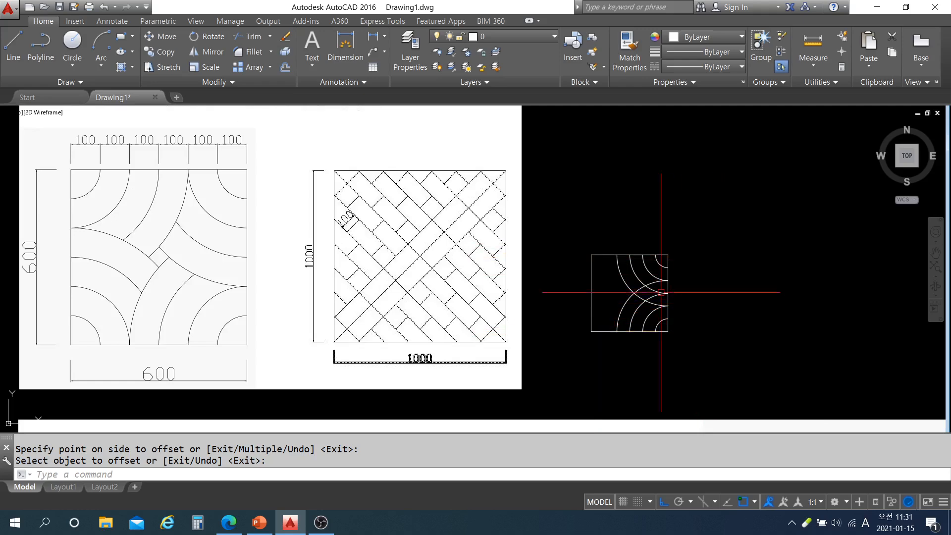
pyautogui.press('Escape')
pyautogui.press('Escape')
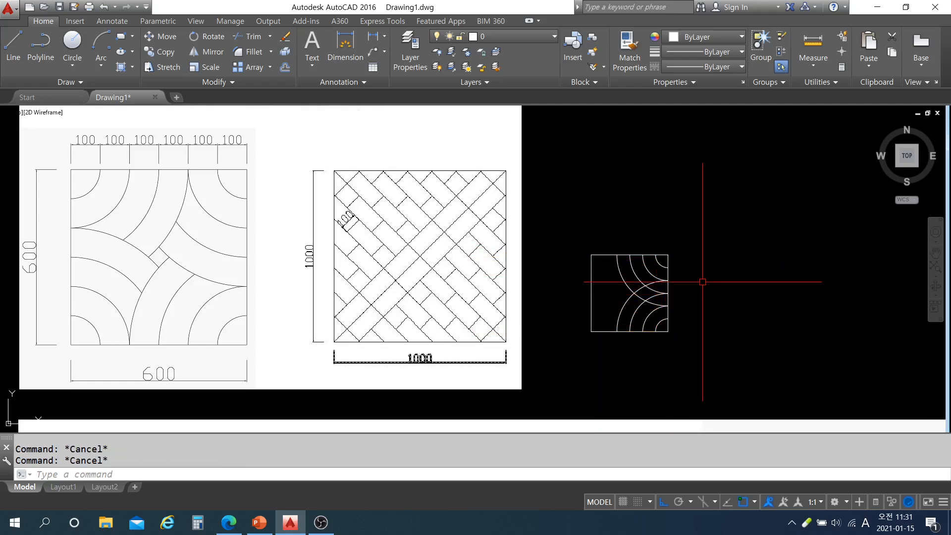
pyautogui.write('mi')
pyautogui.press('Return')
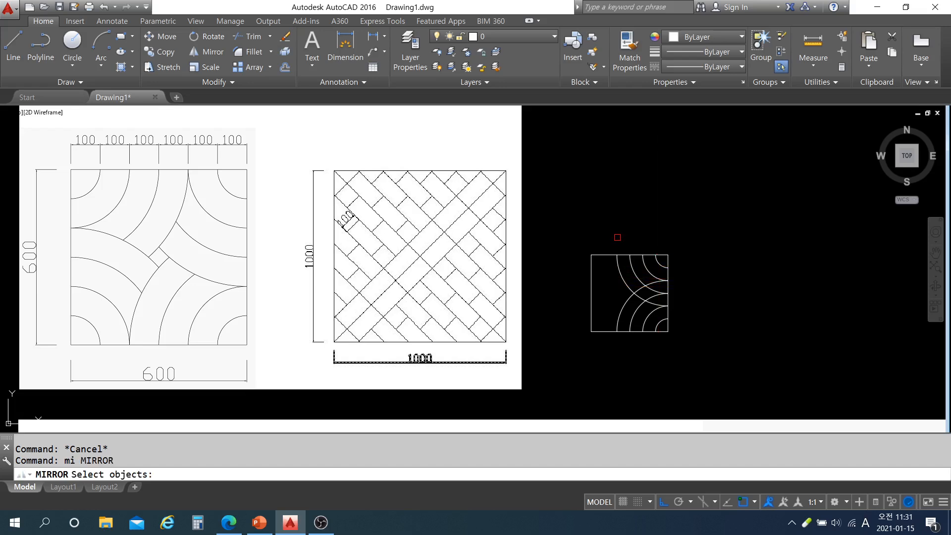
pyautogui.click(614, 238)
pyautogui.click(697, 347)
pyautogui.press('Return')
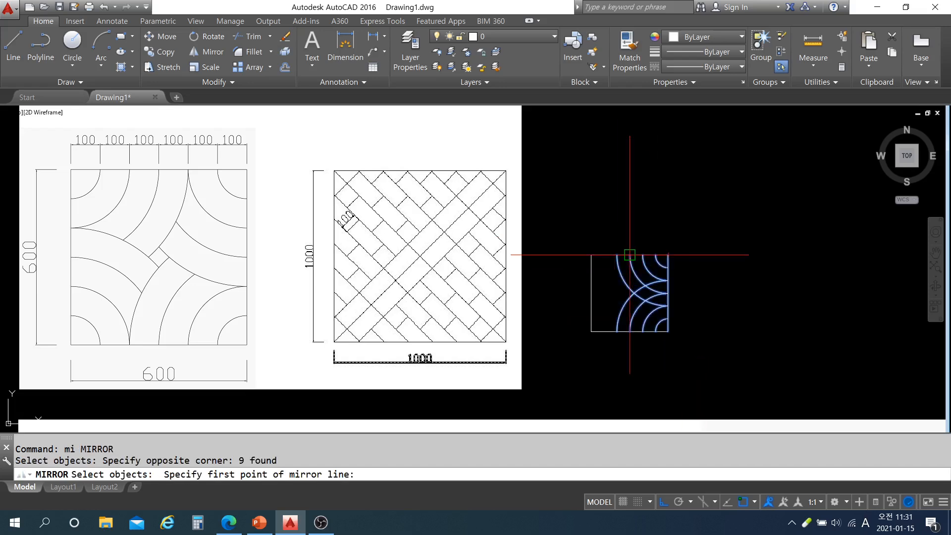
pyautogui.click(629, 255)
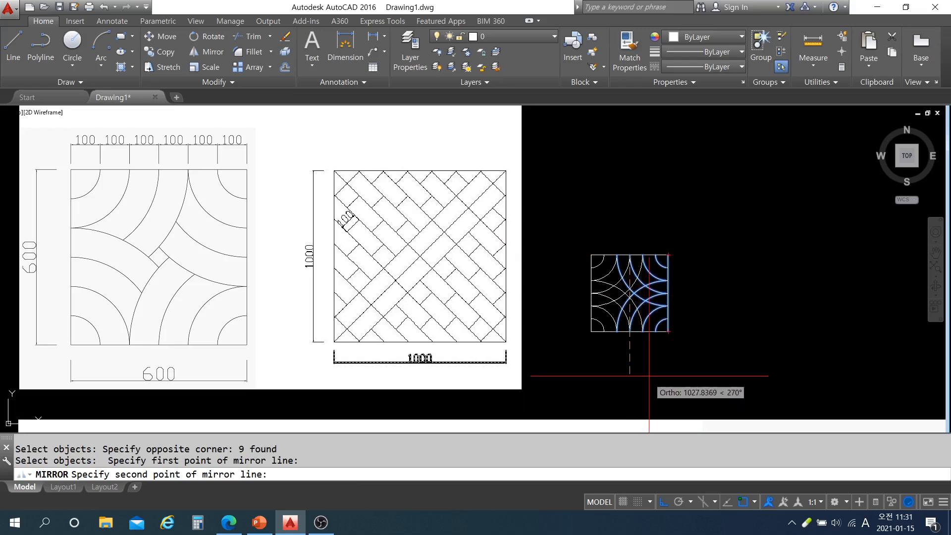
pyautogui.click(644, 396)
pyautogui.press('Return')
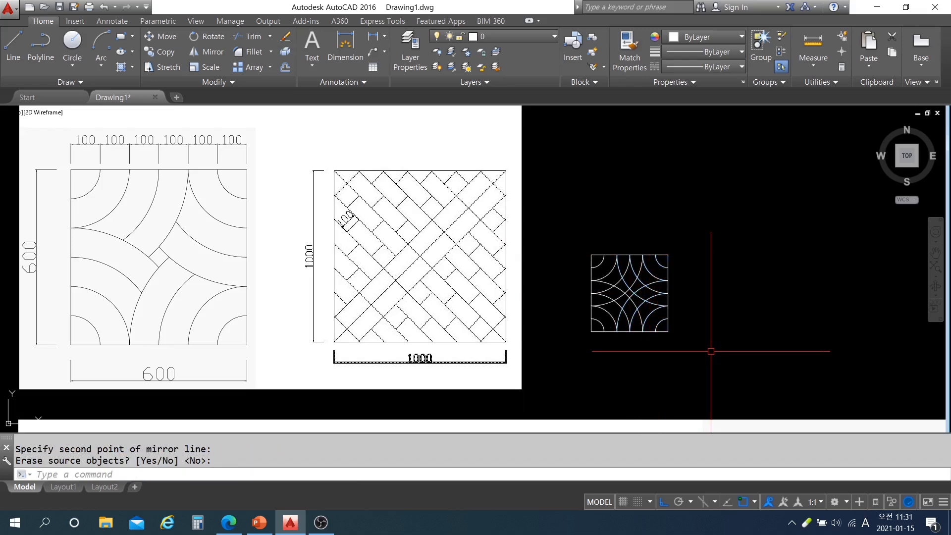
pyautogui.press('Escape')
pyautogui.press('Escape')
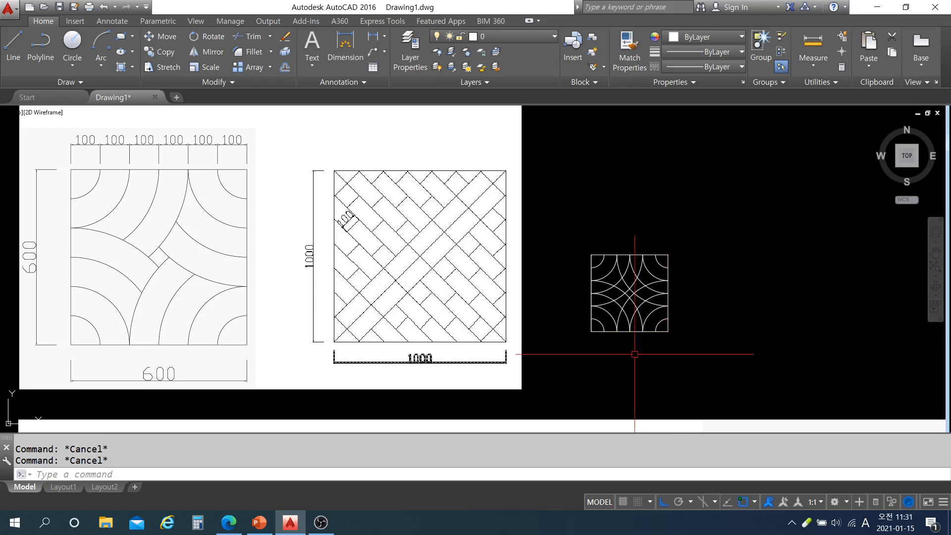
# - Trim the two largest upper-left arcs where they cross the largest lower-left arc, using all objects as cutting edges
pyautogui.scroll(2, 626, 303)
pyautogui.scroll(-2, 746, 312)
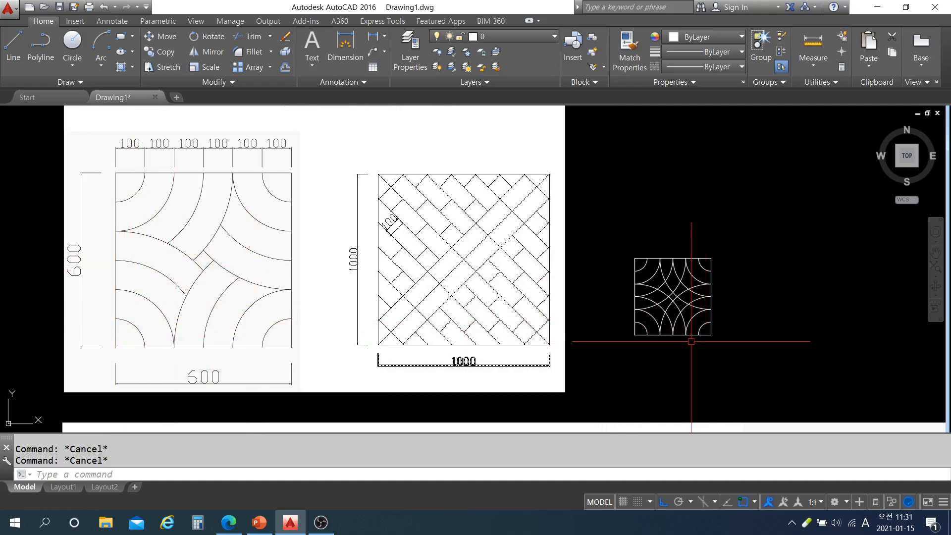
pyautogui.write('tr')
pyautogui.press('Return')
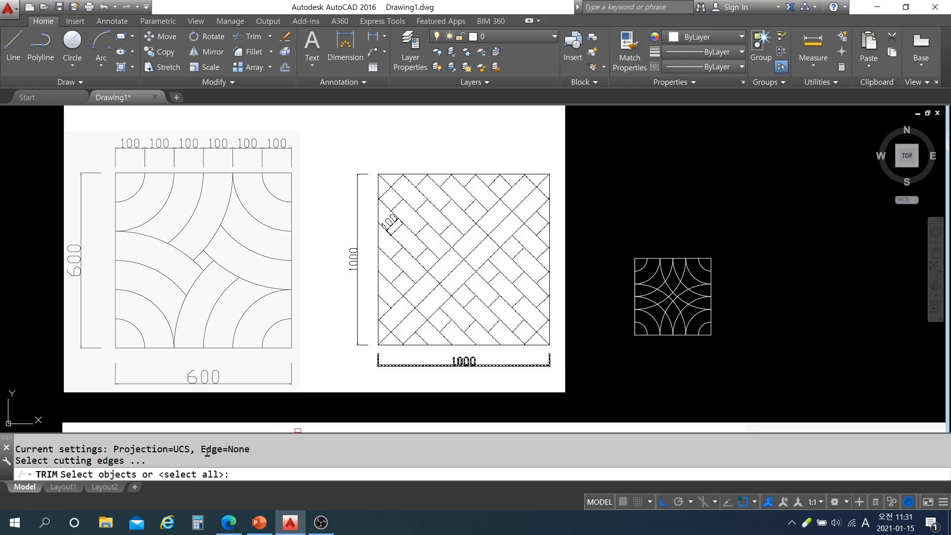
pyautogui.press('Return')
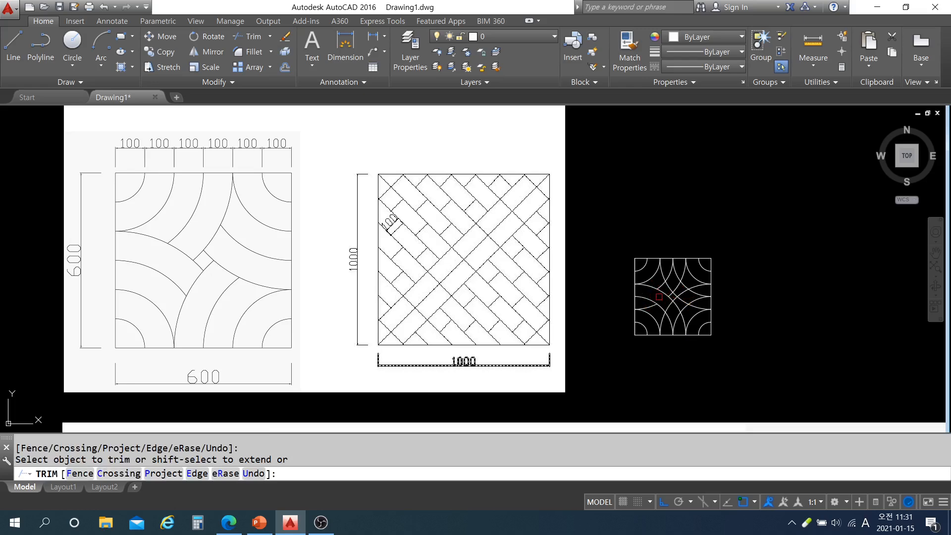
pyautogui.scroll(6, 649, 308)
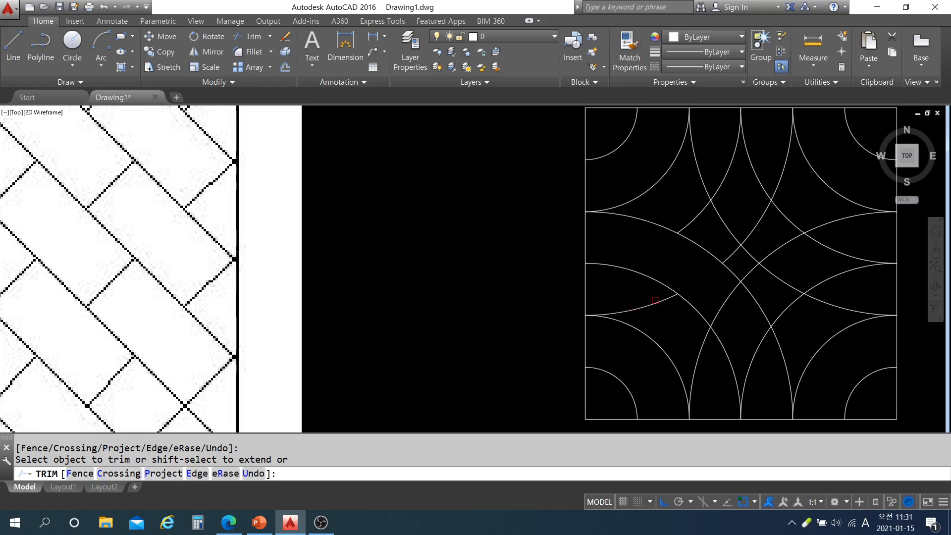
pyautogui.scroll(-6, 671, 305)
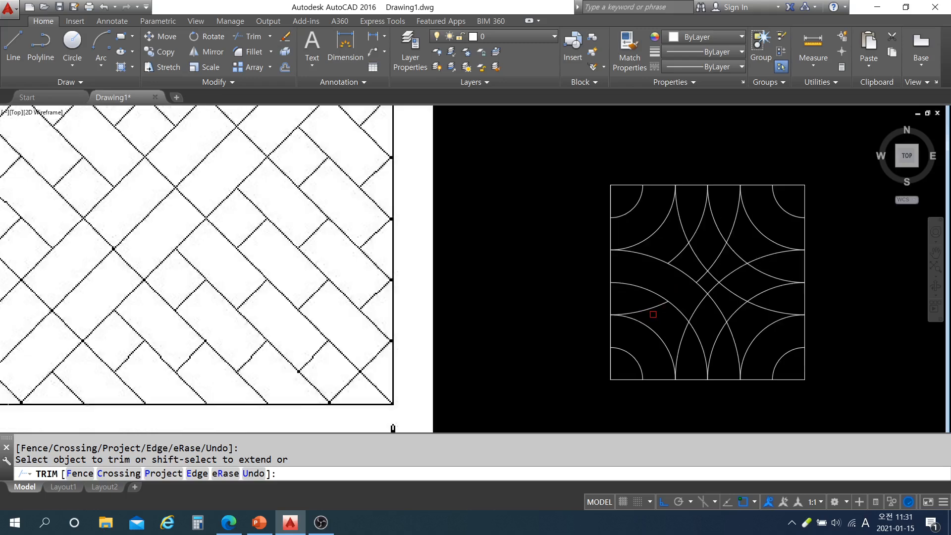
pyautogui.scroll(6, 663, 306)
pyautogui.press('Return')
# - Erase the leftover arc segment between the lower-left concentric arcs near the square's left side
pyautogui.click(652, 310)
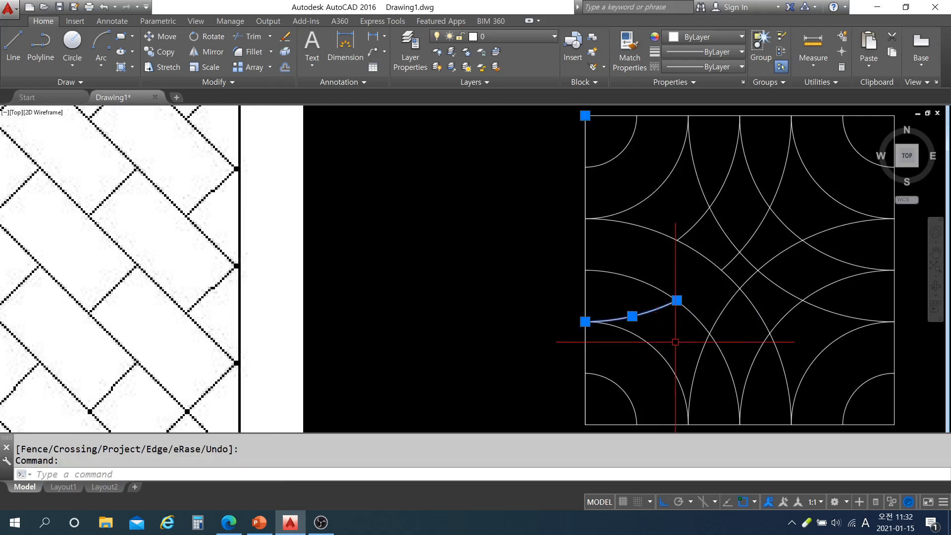
pyautogui.press('Delete')
pyautogui.scroll(-4, 739, 333)
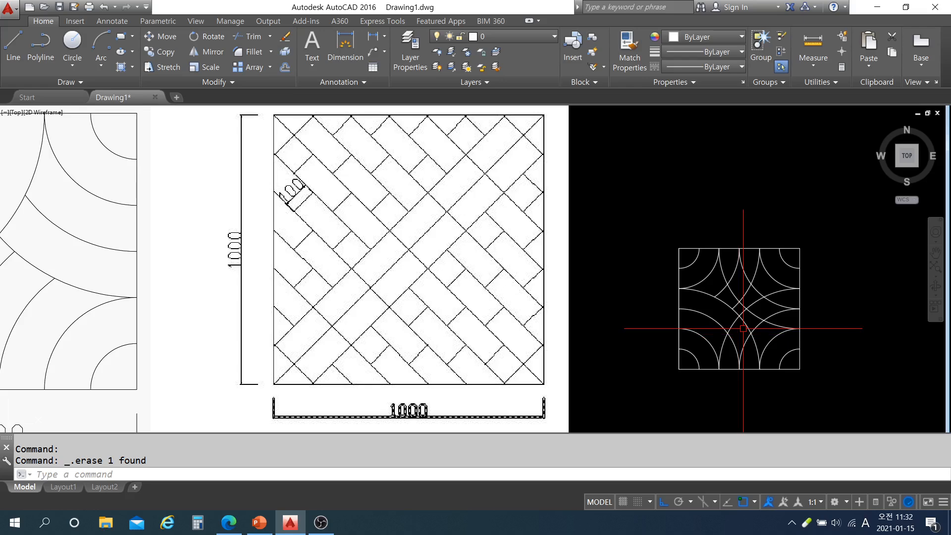
# - Draw a 1000 by 1000 square outline with lines in the empty space beside the arc tile
pyautogui.scroll(-6, 796, 340)
pyautogui.moveTo(802, 342); pyautogui.dragTo(699, 331, button='middle')
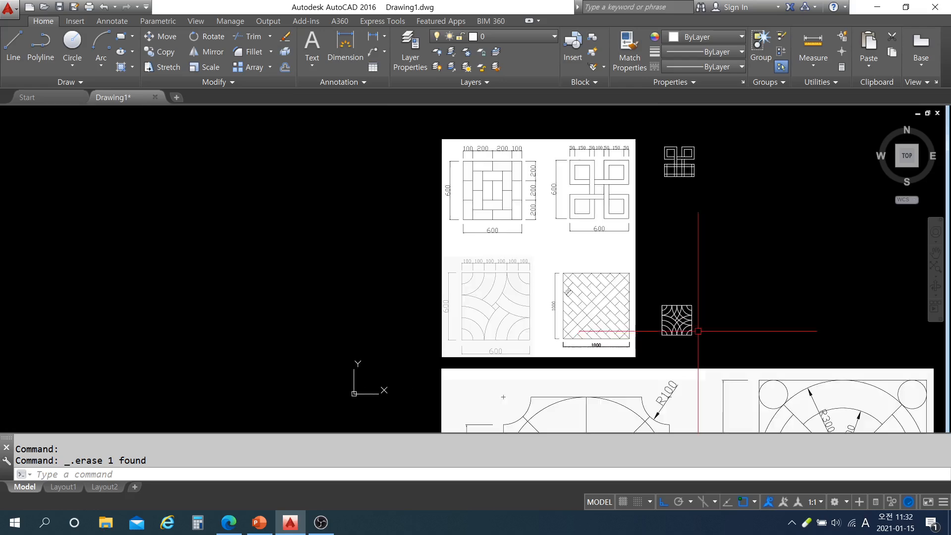
pyautogui.scroll(2, 722, 331)
pyautogui.scroll(2, 681, 332)
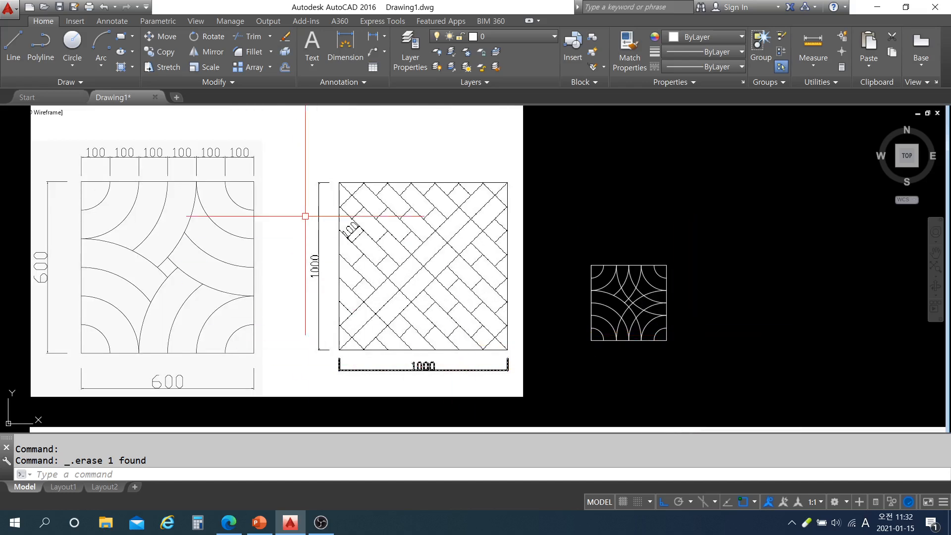
pyautogui.moveTo(732, 312); pyautogui.dragTo(660, 318, button='middle')
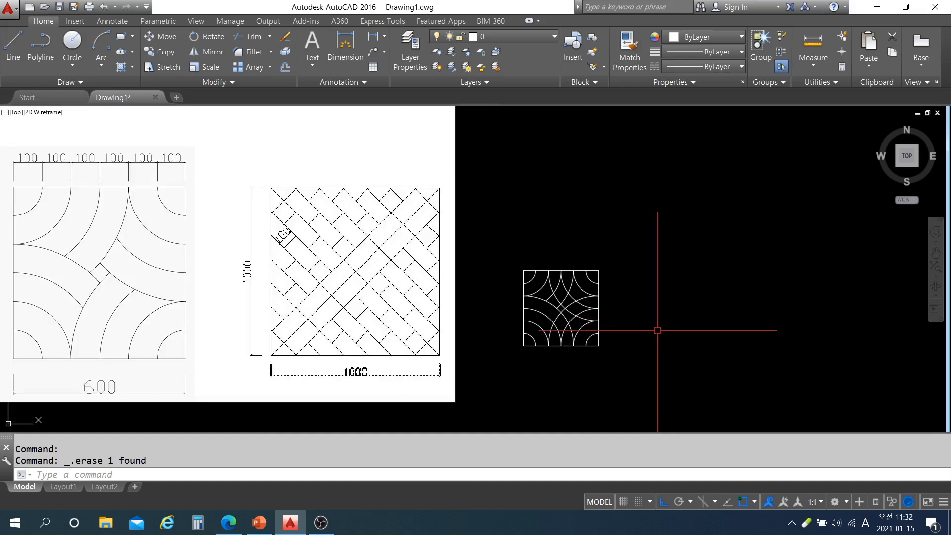
pyautogui.press('Escape')
pyautogui.write('l')
pyautogui.press('Return')
pyautogui.click(642, 363)
pyautogui.write('1000')
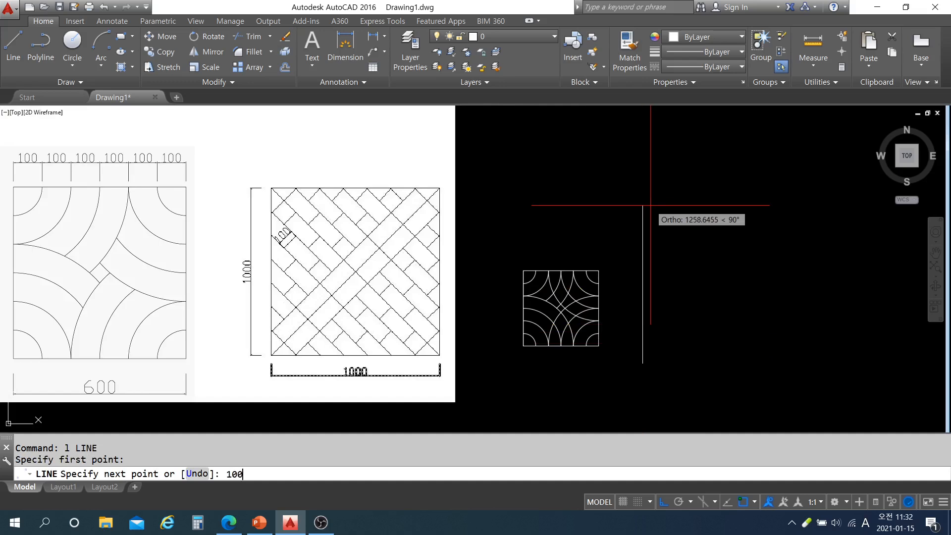
pyautogui.press('Return')
pyautogui.write('1000')
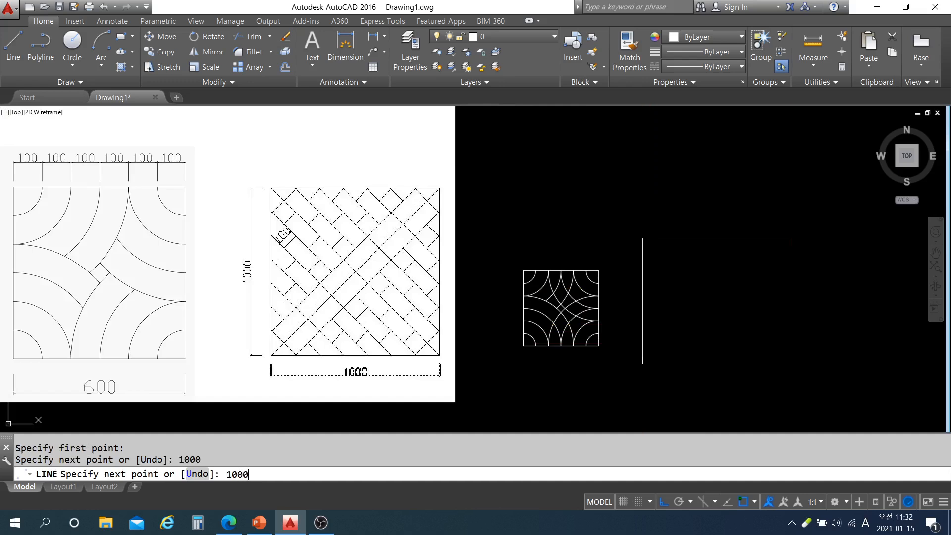
pyautogui.press('Return')
pyautogui.write('1000')
pyautogui.press('Return')
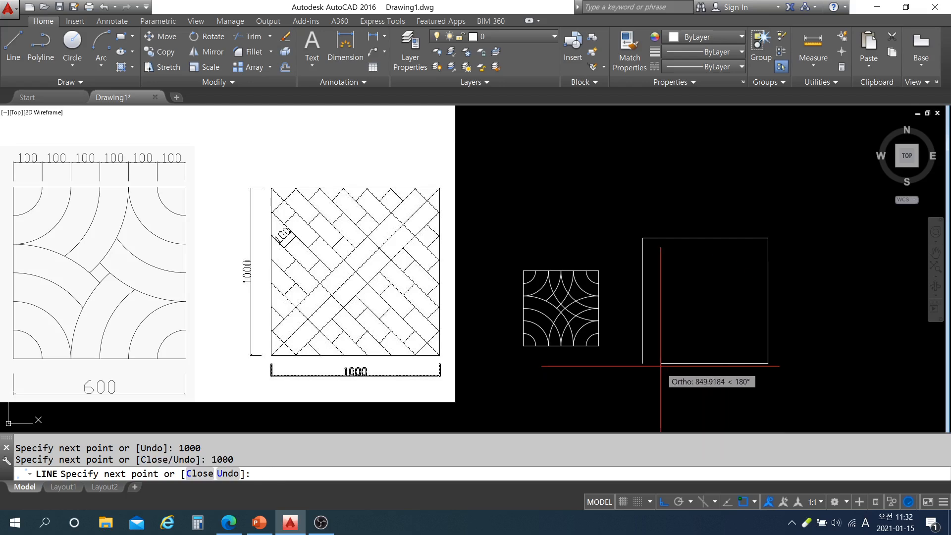
pyautogui.click(642, 363)
pyautogui.press('Escape')
# - Draw both corner-to-corner diagonals across the 1000 square
pyautogui.write('1')
pyautogui.press('Return')
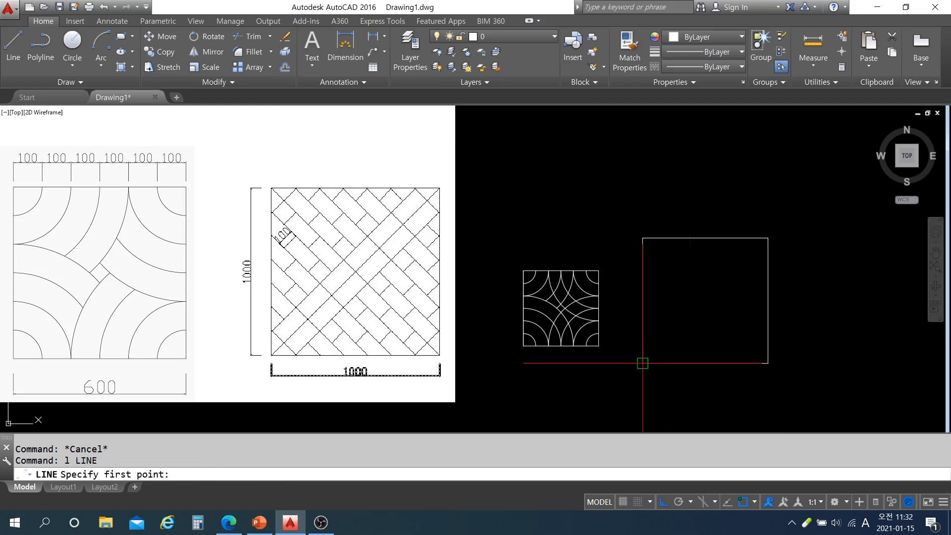
pyautogui.click(642, 363)
pyautogui.click(767, 238)
pyautogui.press('Return')
pyautogui.press('Return')
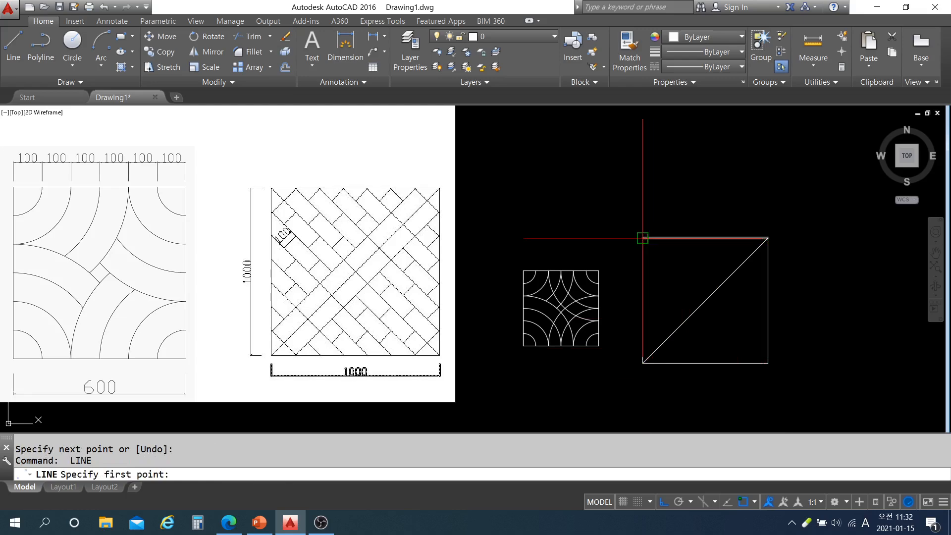
pyautogui.click(642, 238)
pyautogui.click(767, 363)
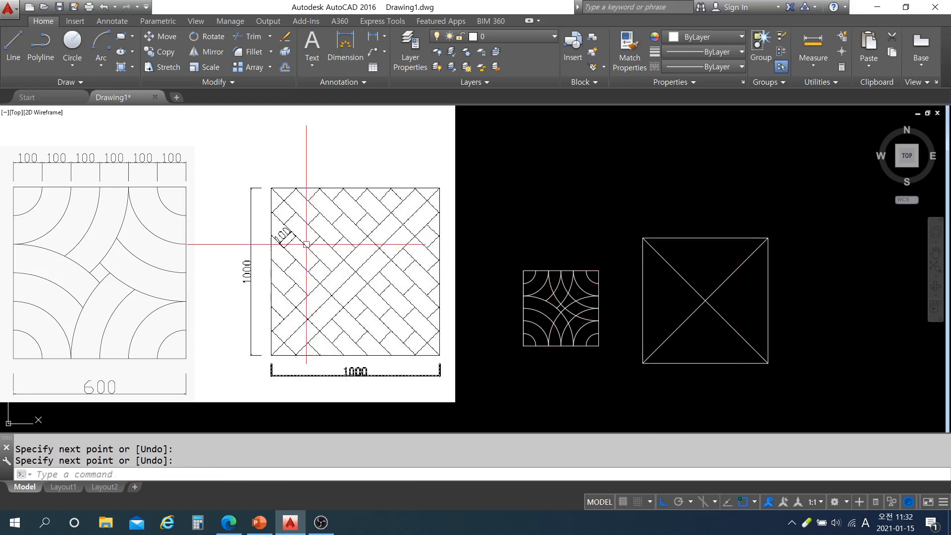
pyautogui.press('Escape')
# - Offset the rising diagonal at 100 spacing toward the square's upper-left corner to add six parallel lines
pyautogui.write('o')
pyautogui.press('Return')
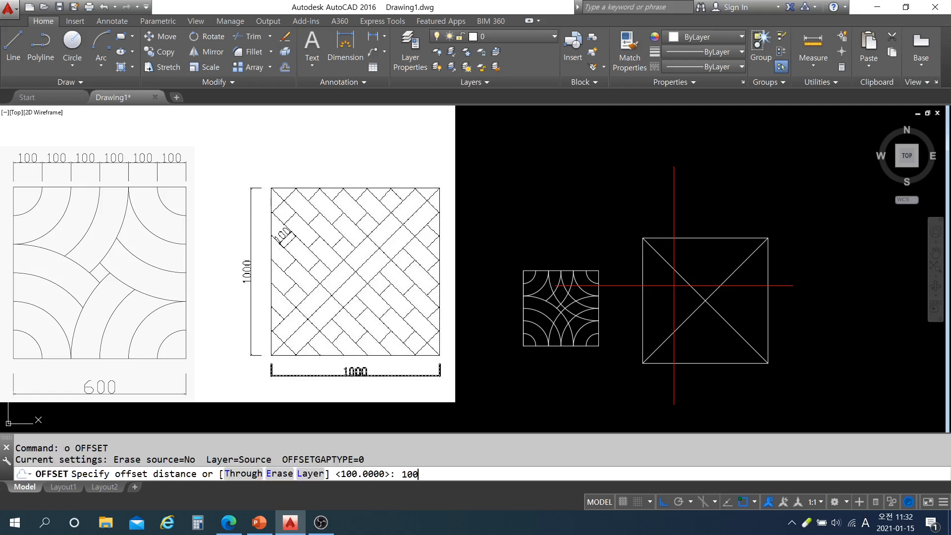
pyautogui.press('Return')
pyautogui.click(721, 285)
pyautogui.click(709, 269)
pyautogui.click(710, 277)
pyautogui.click(702, 268)
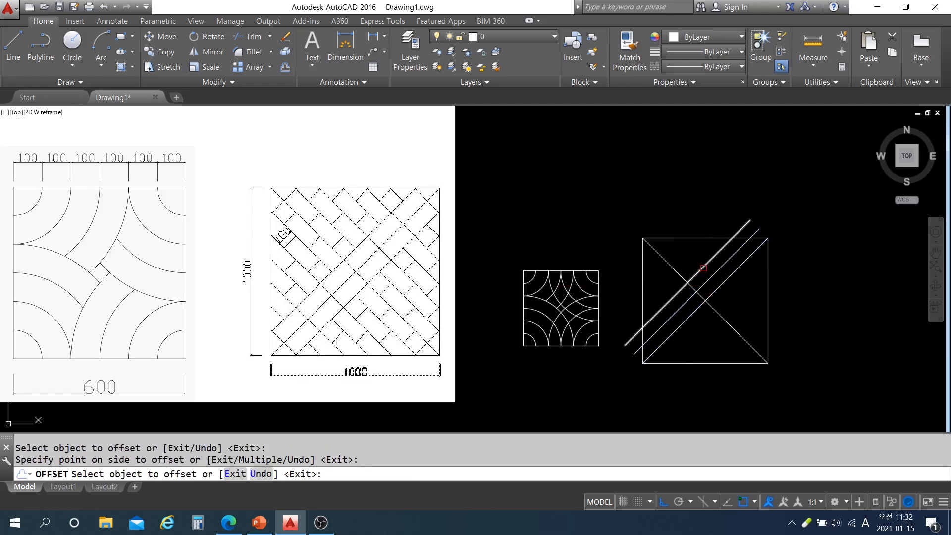
pyautogui.click(703, 268)
pyautogui.click(690, 257)
pyautogui.click(692, 260)
pyautogui.click(682, 252)
pyautogui.click(681, 253)
pyautogui.click(674, 248)
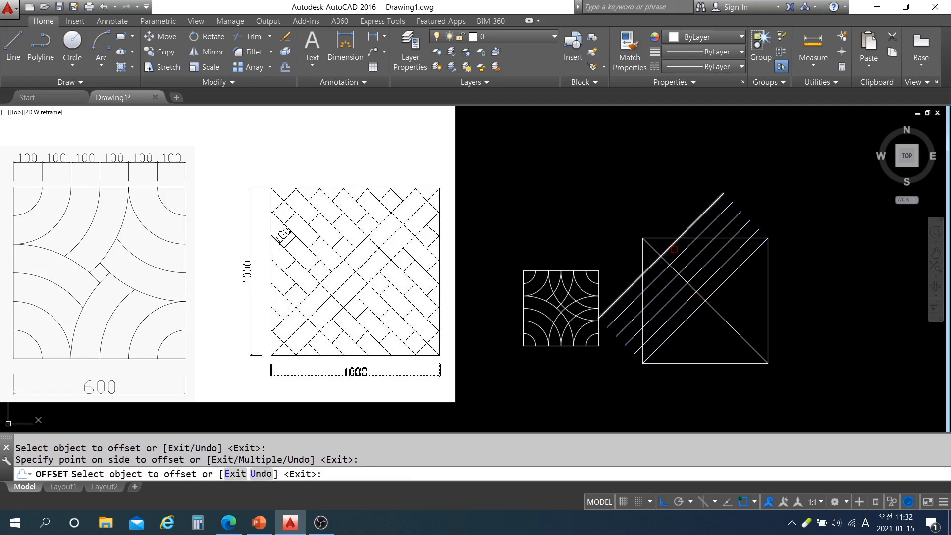
pyautogui.click(658, 225)
pyautogui.click(660, 255)
pyautogui.click(649, 243)
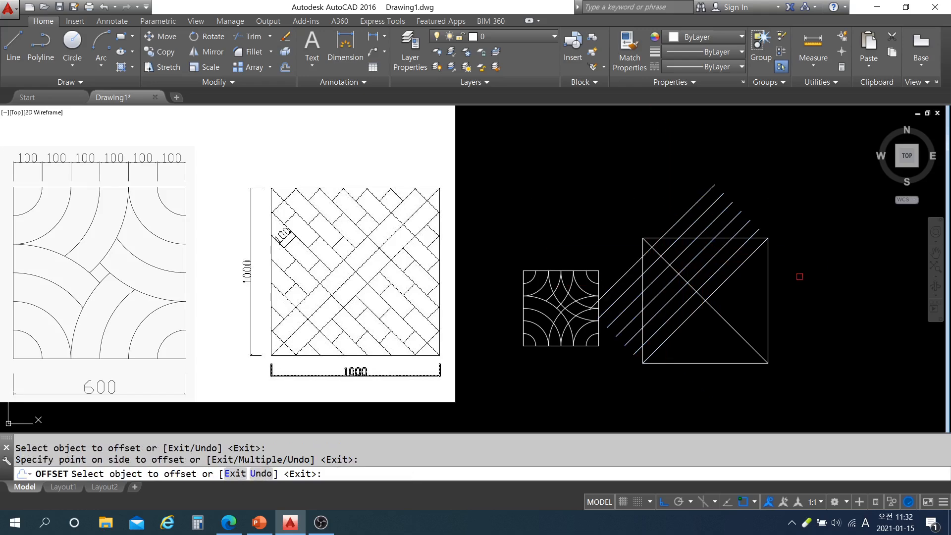
# - Offset the rising diagonal repeatedly toward the lower-right corner with the Multiple option, adding seven lines at 100 spacing
pyautogui.click(725, 280)
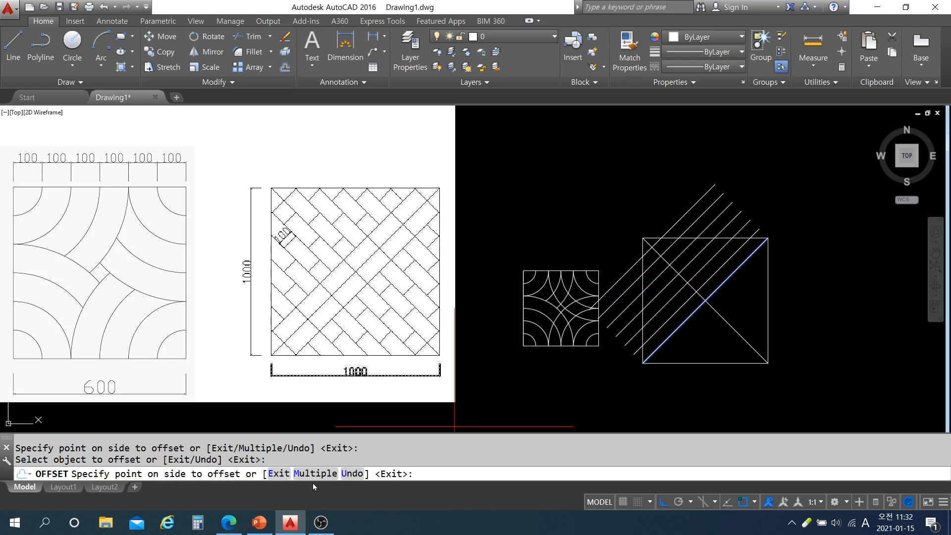
pyautogui.write('m')
pyautogui.press('Return')
pyautogui.click(802, 338)
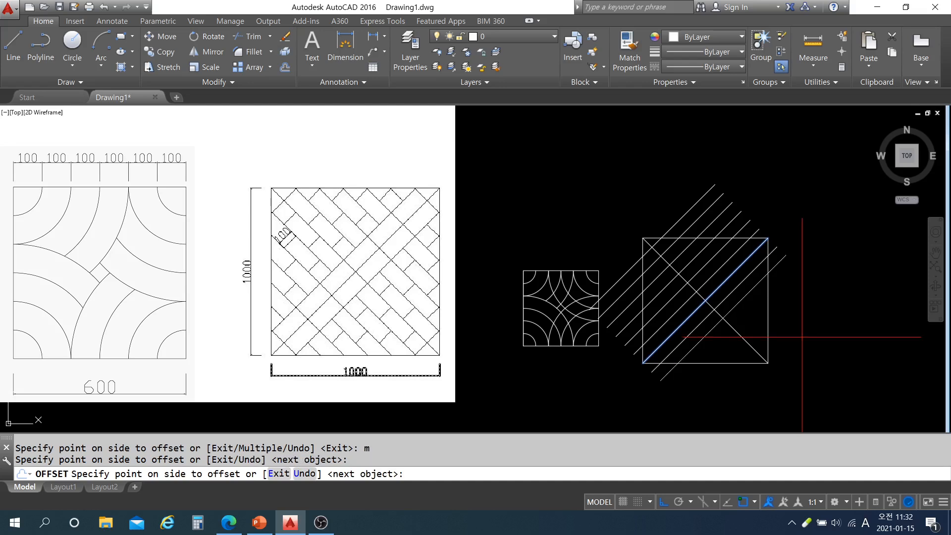
pyautogui.click(803, 339)
pyautogui.click(808, 342)
pyautogui.click(811, 342)
pyautogui.click(818, 343)
pyautogui.click(818, 343)
pyautogui.click(838, 374)
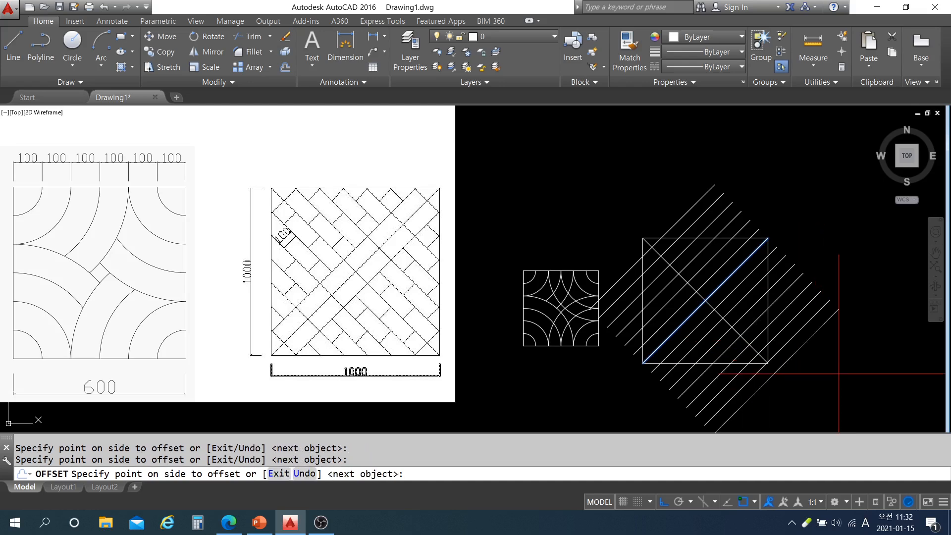
pyautogui.press('Return')
pyautogui.press('Escape')
pyautogui.press('Escape')
# - Offset the falling diagonal at 100 spacing toward the upper-right corner with the Multiple option, adding seven lines
pyautogui.write('o')
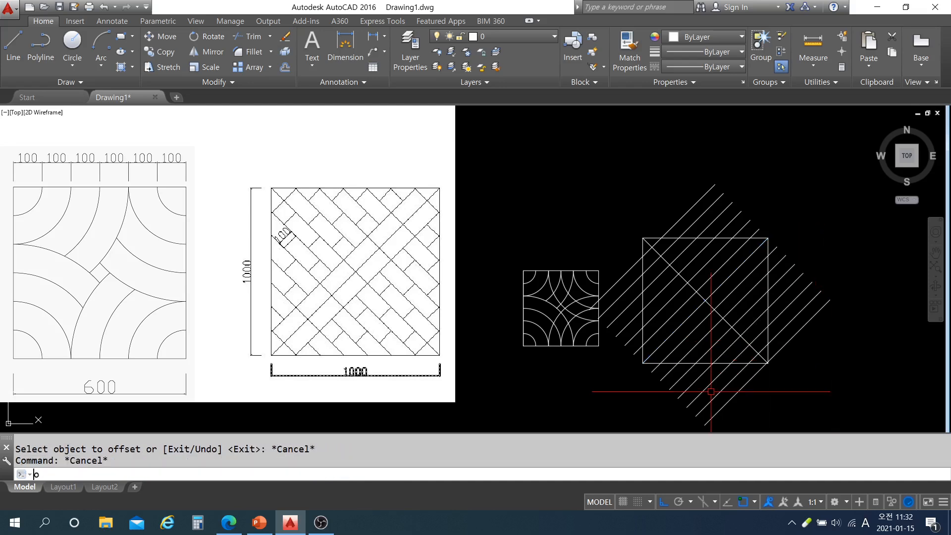
pyautogui.press('Return')
pyautogui.write('100')
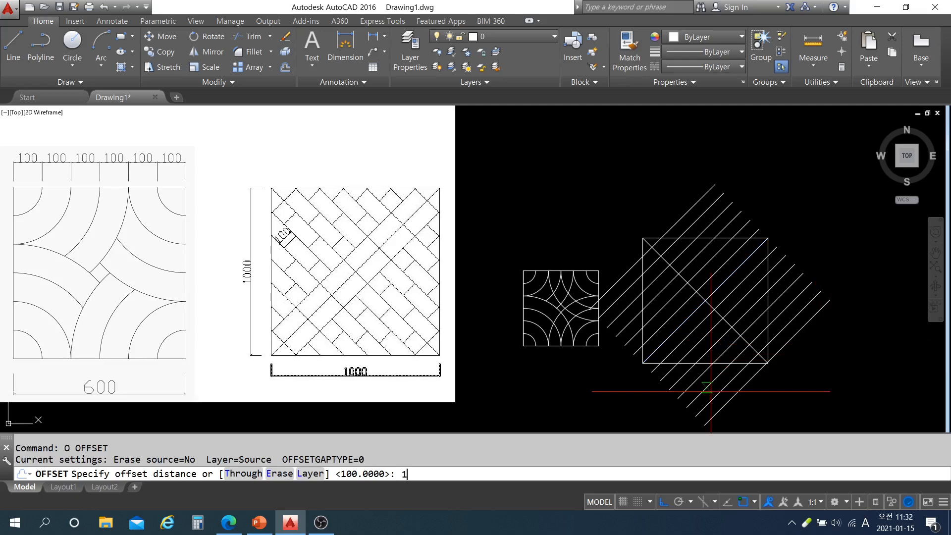
pyautogui.press('Return')
pyautogui.click(693, 289)
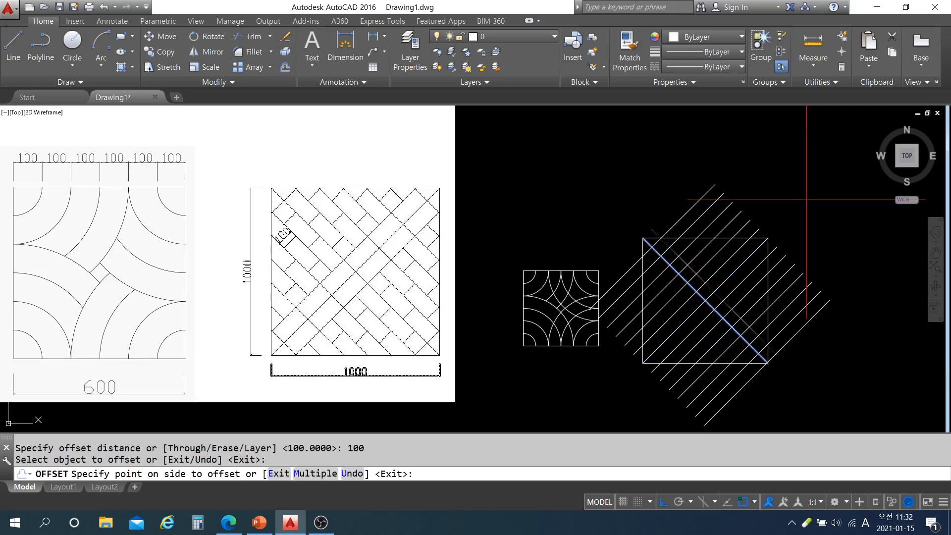
pyautogui.click(298, 474)
pyautogui.click(817, 225)
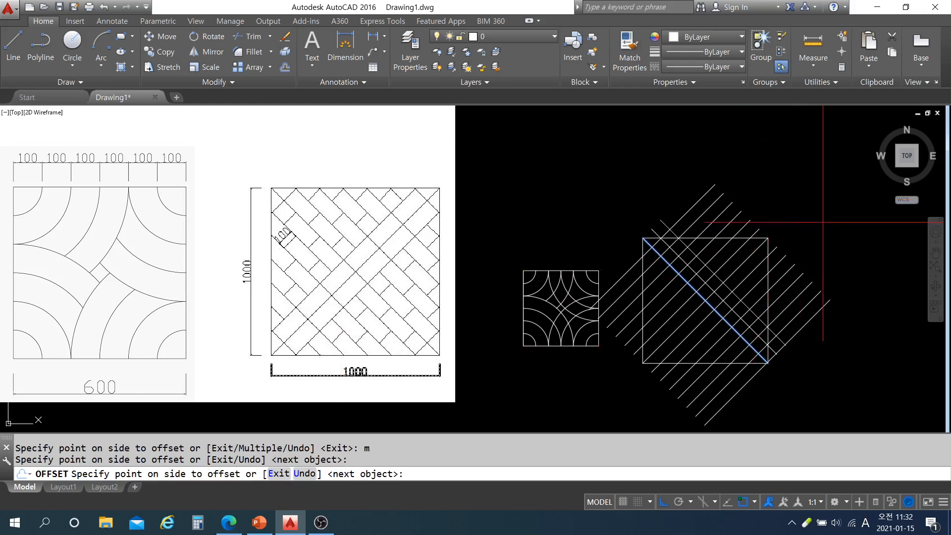
pyautogui.click(823, 221)
pyautogui.click(822, 221)
pyautogui.click(823, 220)
pyautogui.click(822, 219)
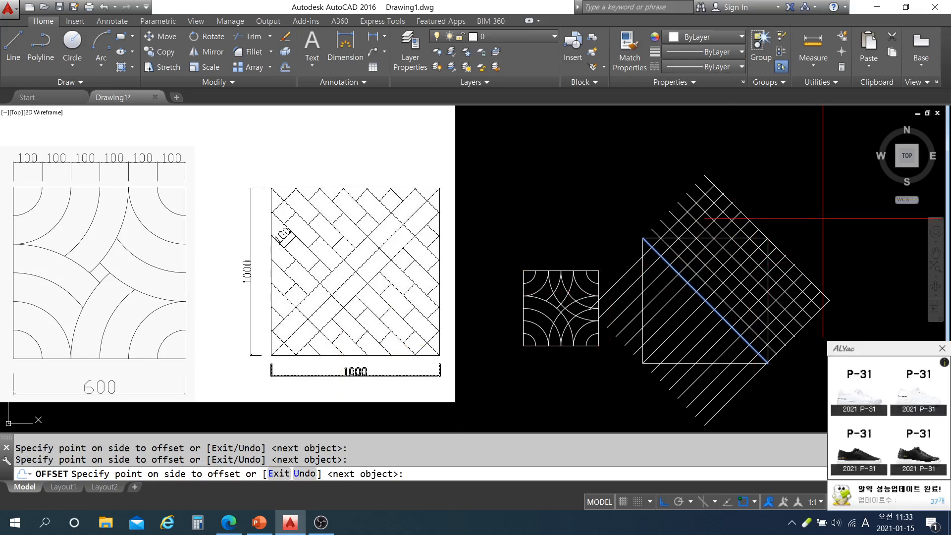
pyautogui.click(822, 218)
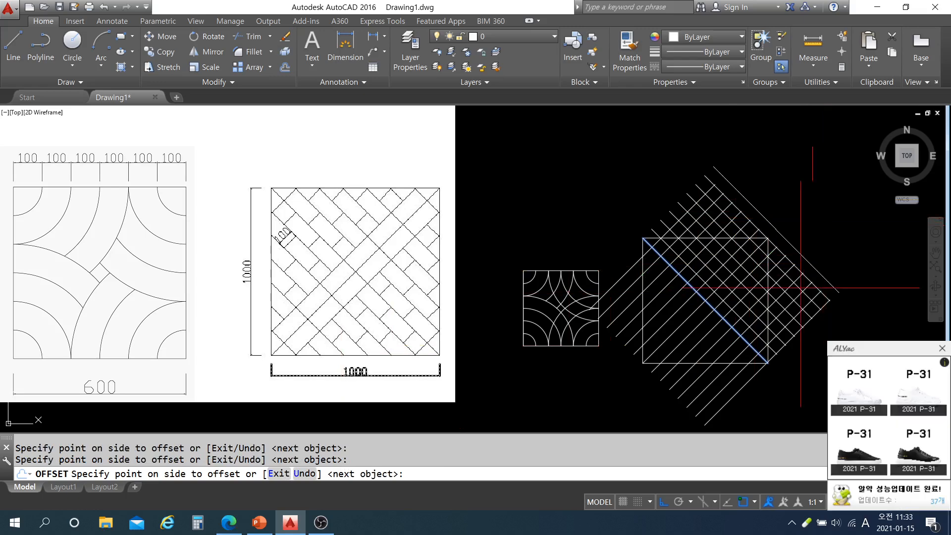
# - Continue the multiple offset of the falling diagonal toward the lower-left corner to add seven more parallel lines
pyautogui.click(582, 403)
pyautogui.click(581, 402)
pyautogui.click(581, 402)
pyautogui.click(580, 401)
pyautogui.click(580, 402)
pyautogui.click(579, 401)
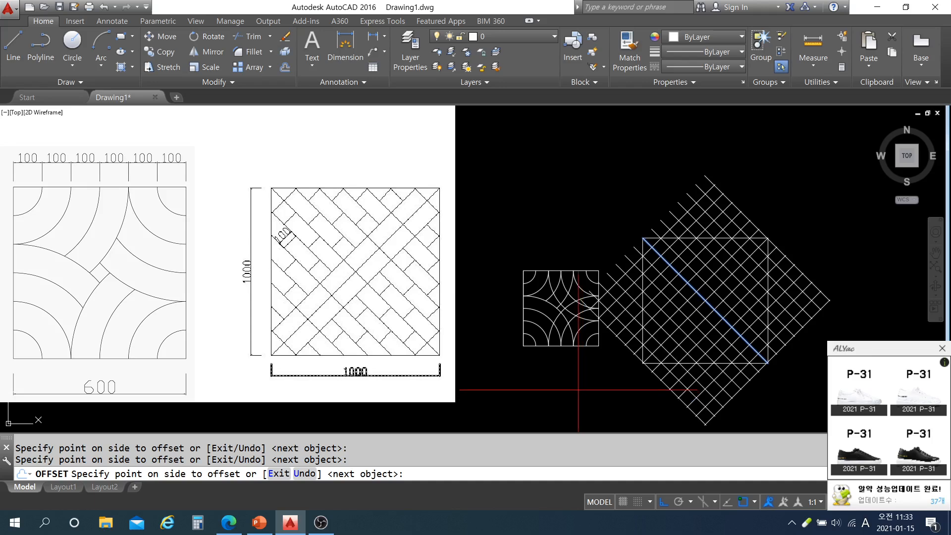
pyautogui.press('Return')
pyautogui.press('Return')
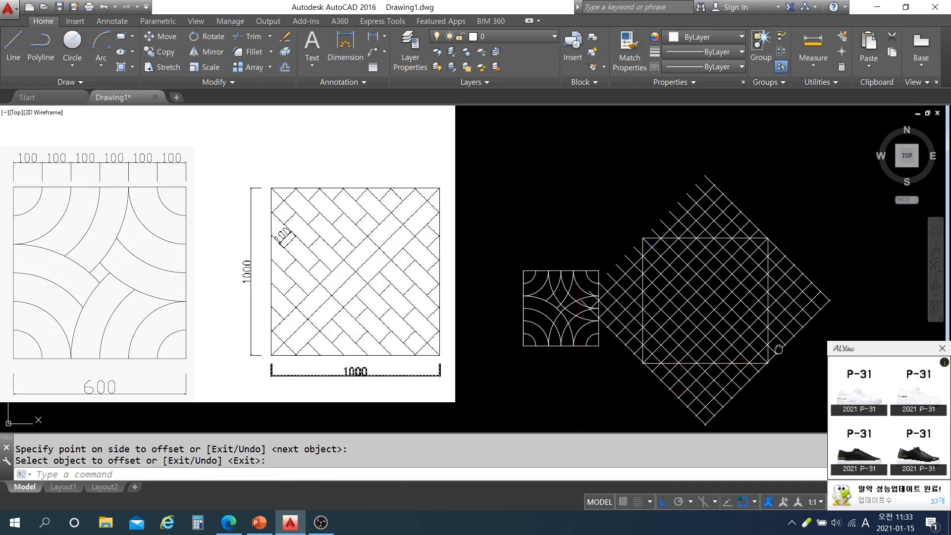
# - Start Trim with the four sides of the 1000 by 1000 square as the only cutting edges
pyautogui.moveTo(782, 355); pyautogui.dragTo(754, 346, button='middle')
pyautogui.press('Escape')
pyautogui.press('Escape')
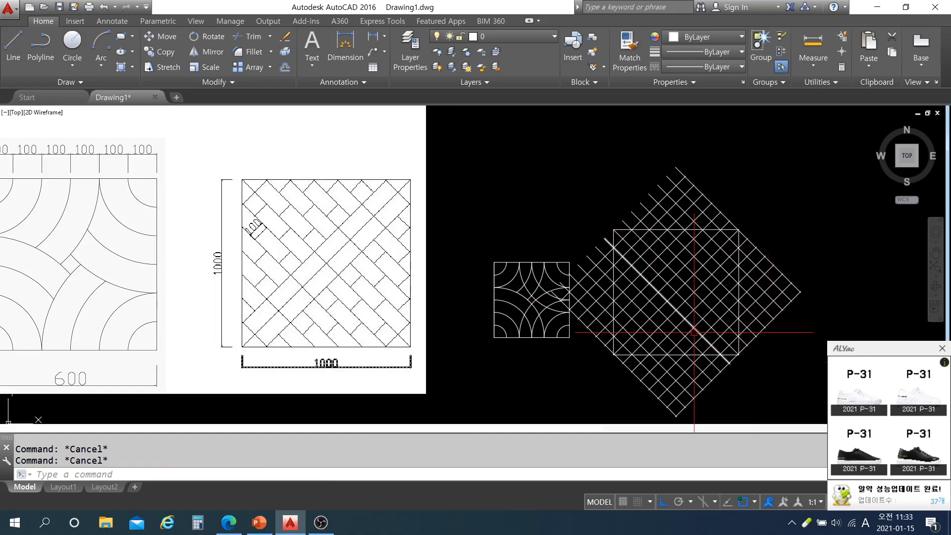
pyautogui.write('tr')
pyautogui.press('Return')
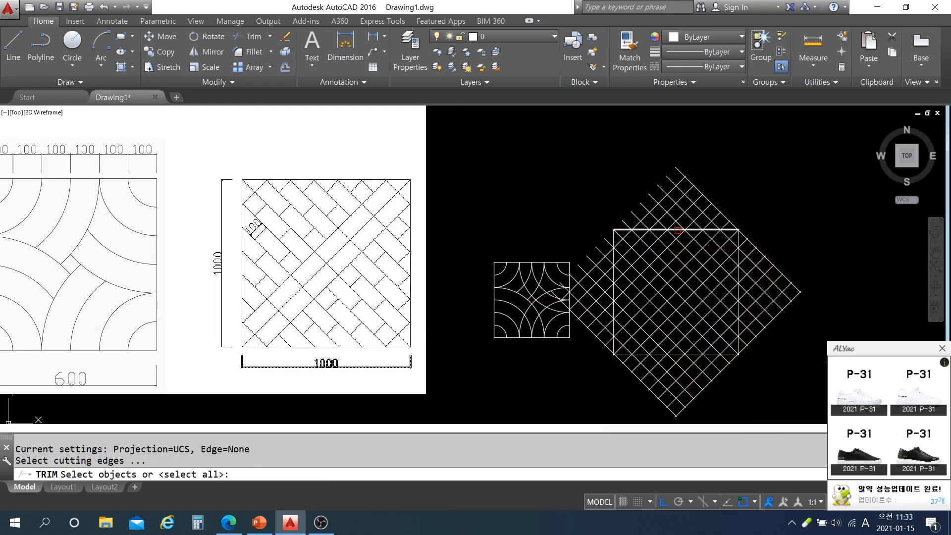
pyautogui.click(677, 230)
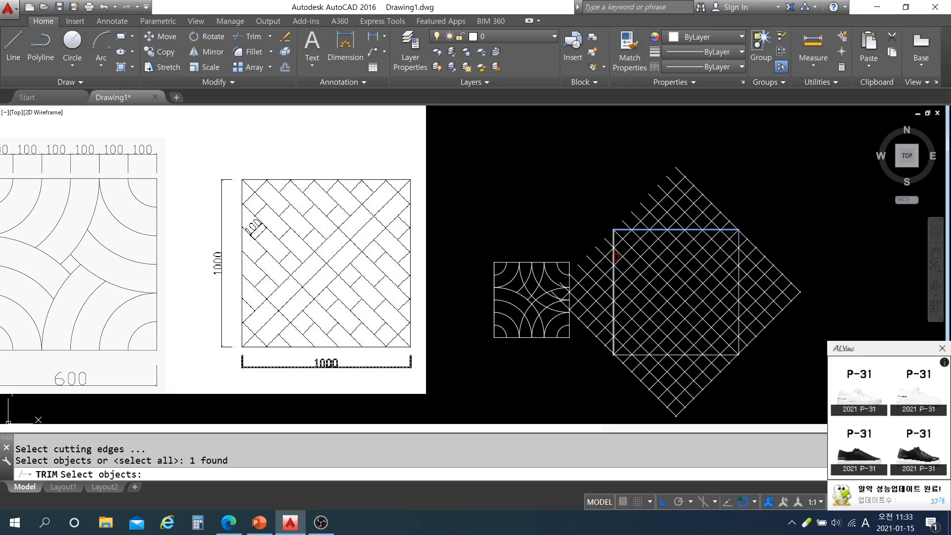
pyautogui.click(614, 257)
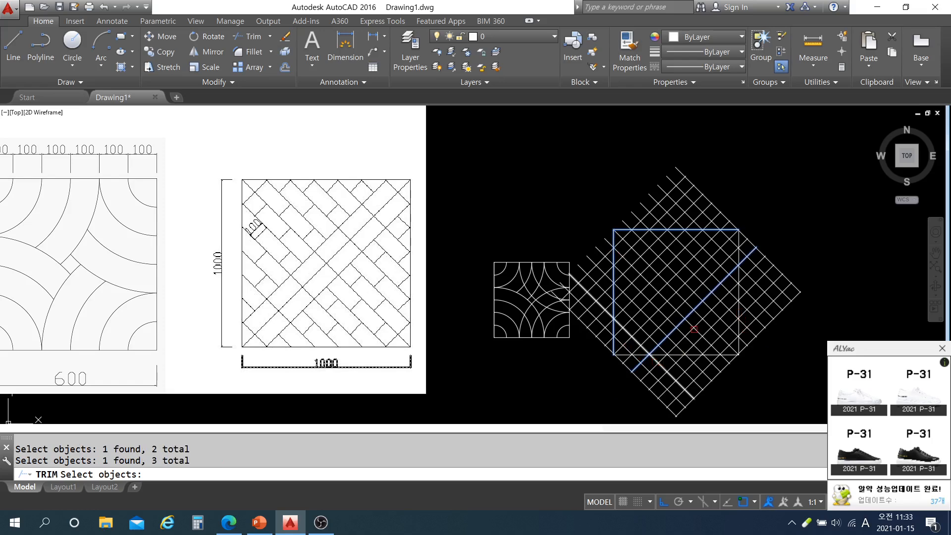
pyautogui.keyDown('shift'); pyautogui.click(680, 322); pyautogui.keyUp('shift')
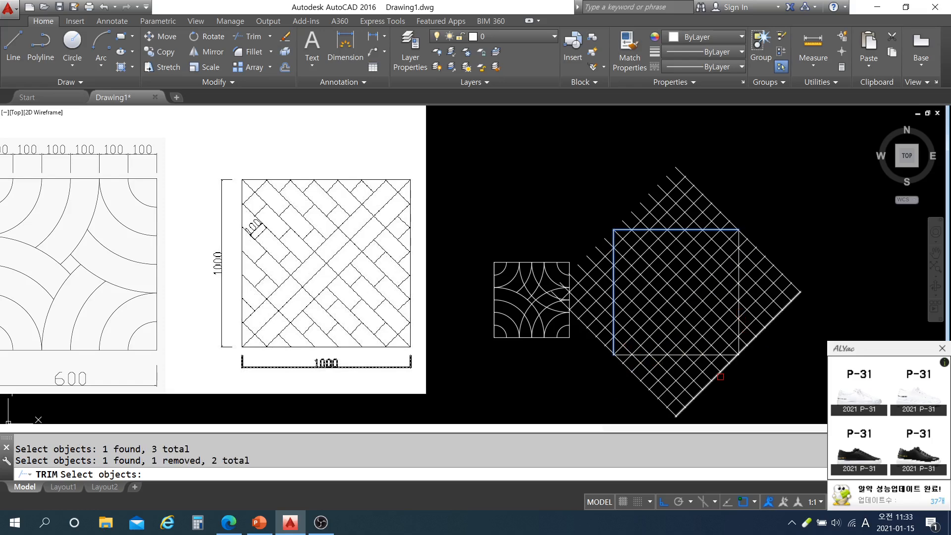
pyautogui.scroll(2, 675, 359)
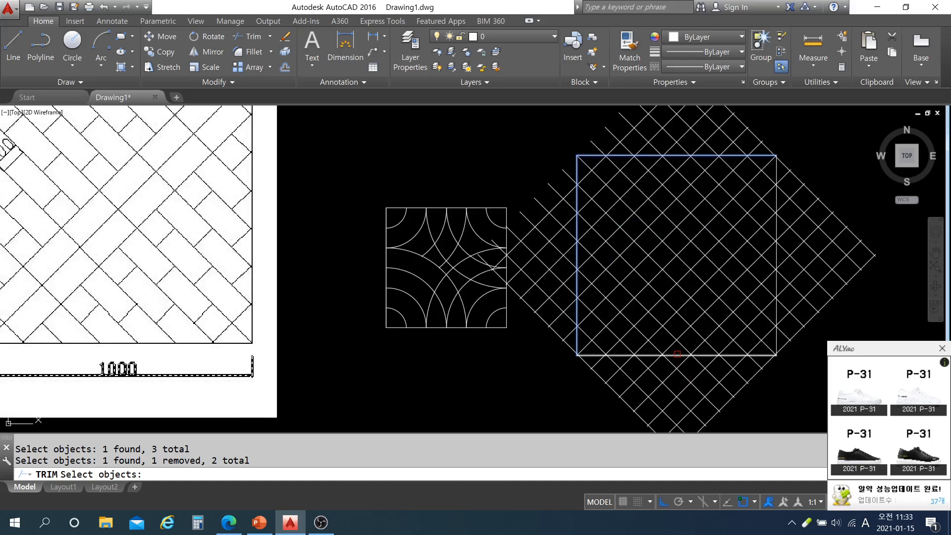
pyautogui.click(690, 352)
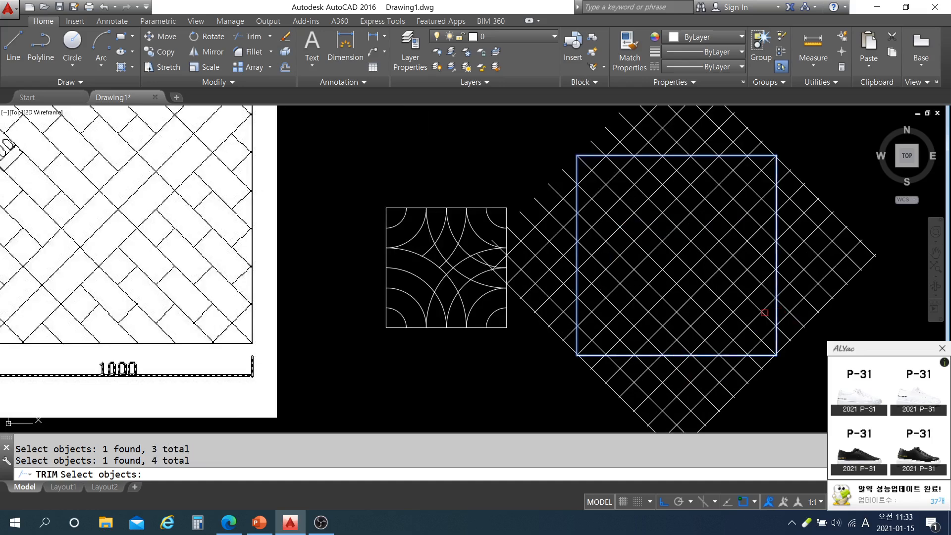
pyautogui.scroll(-2, 764, 312)
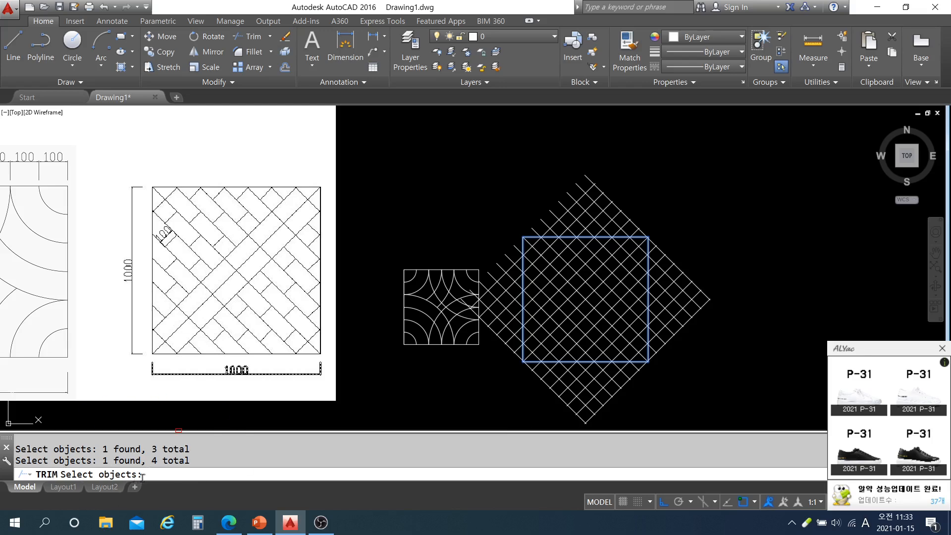
pyautogui.click(943, 349)
pyautogui.press('Return')
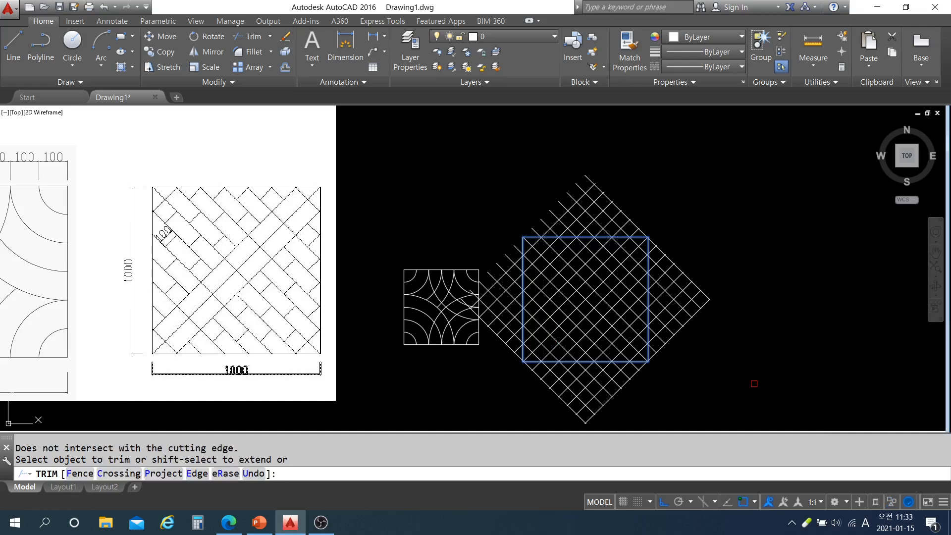
# - Trim away all diagonal grid lines that extend outside the four sides of the 1000 by 1000 square
pyautogui.click(753, 413)
pyautogui.click(653, 207)
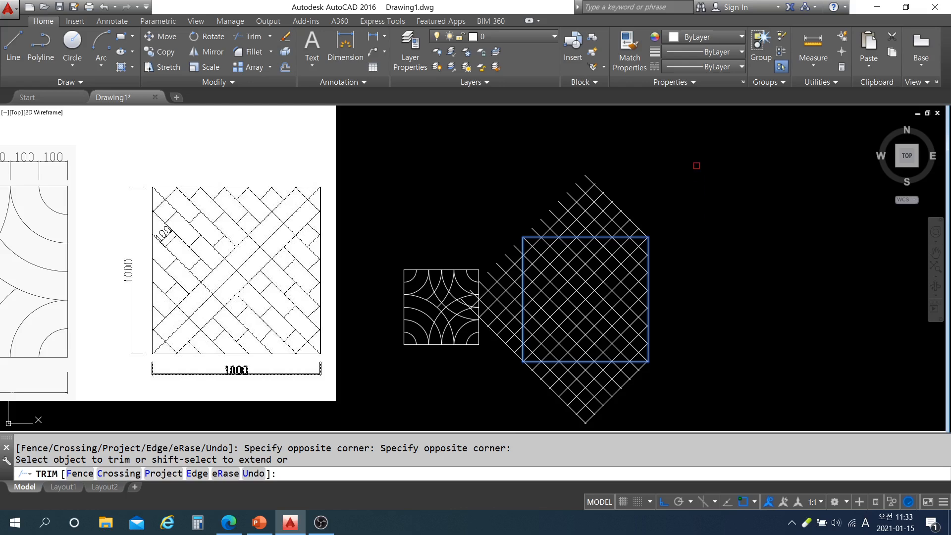
pyautogui.click(697, 155)
pyautogui.click(496, 226)
pyautogui.moveTo(718, 336); pyautogui.dragTo(717, 305, button='middle')
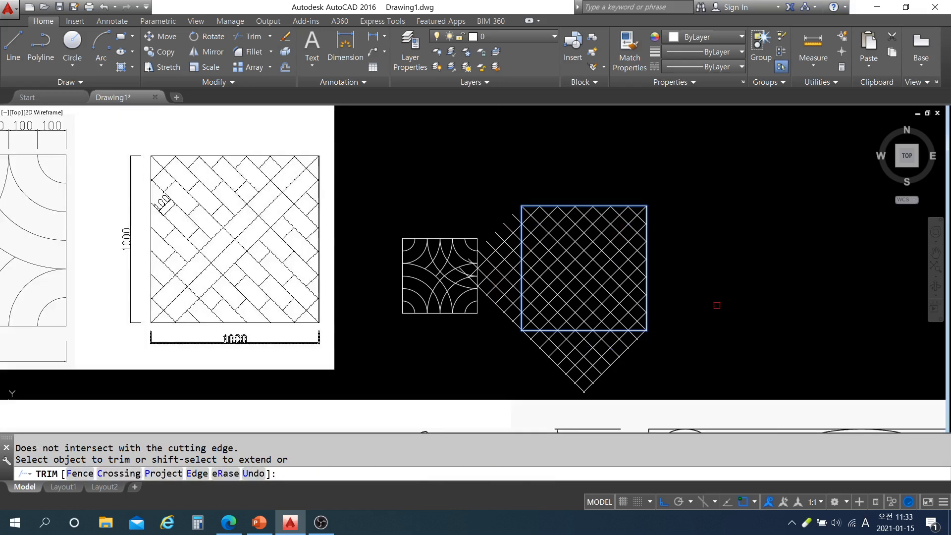
pyautogui.click(726, 391)
pyautogui.click(496, 342)
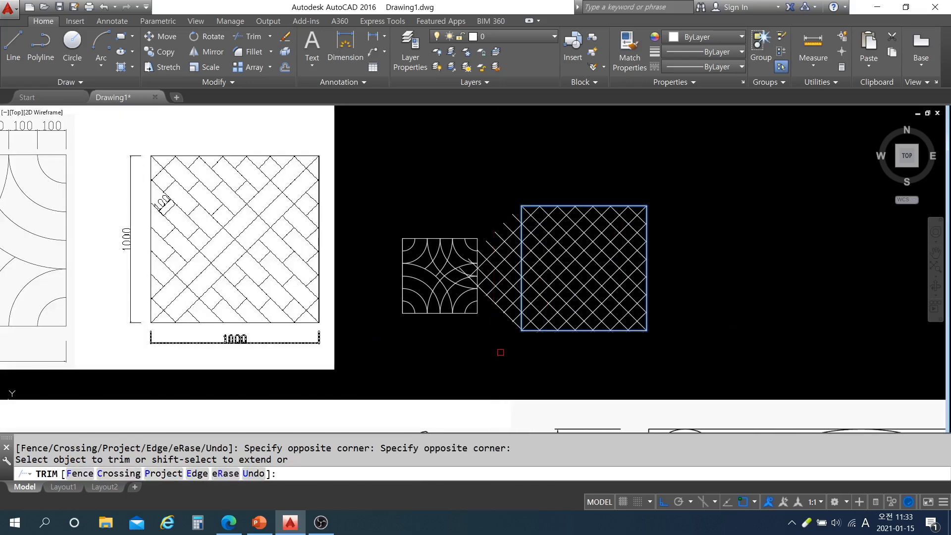
pyautogui.click(514, 349)
pyautogui.click(484, 179)
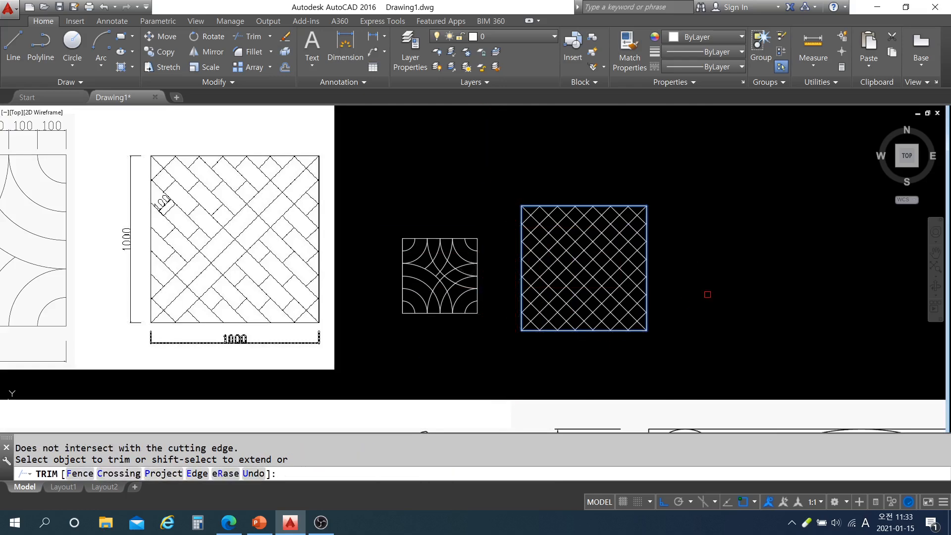
pyautogui.press('Escape')
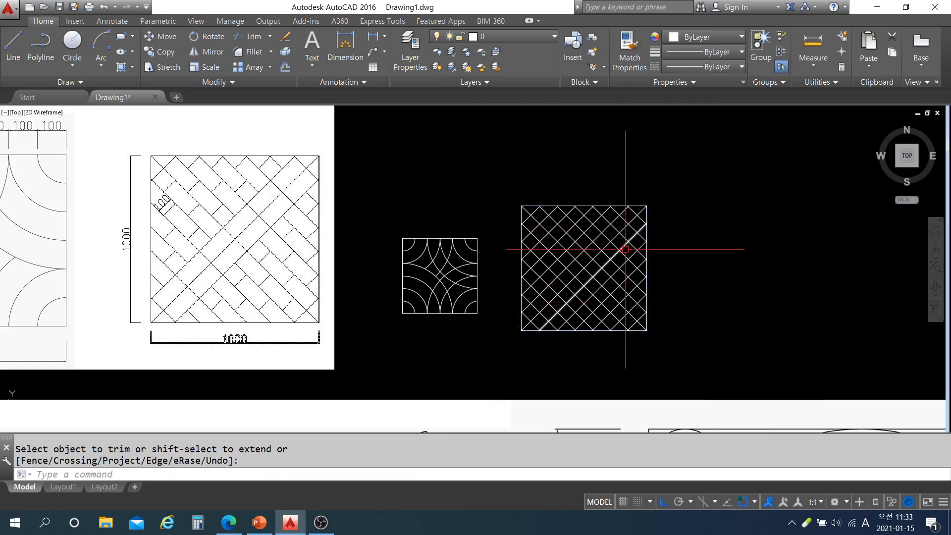
pyautogui.press('Escape')
pyautogui.press('Escape')
# - Using all objects as cutting edges, trim the short segments crossing the rising diagonal band from the upper-right to the lower-left corner
pyautogui.write('tr')
pyautogui.press('Return')
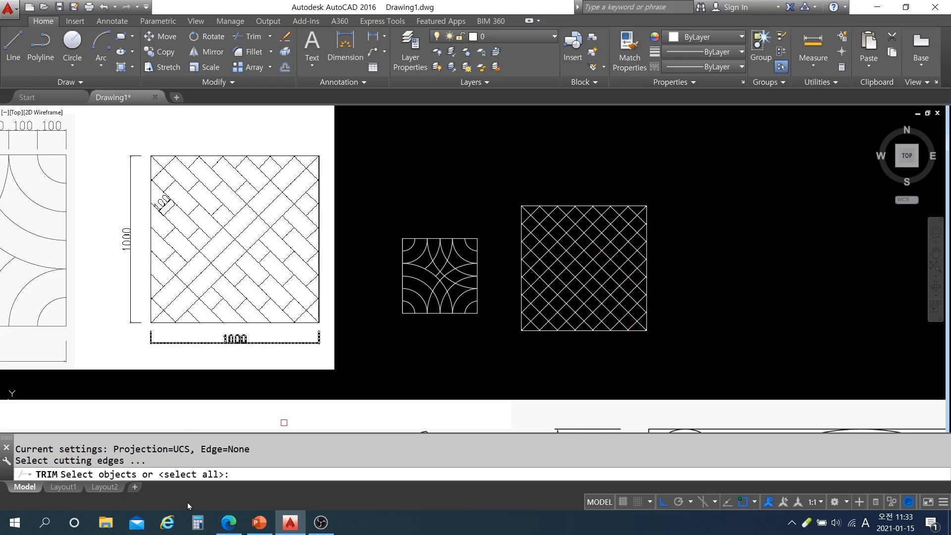
pyautogui.press('Return')
pyautogui.scroll(2, 634, 217)
pyautogui.click(624, 222)
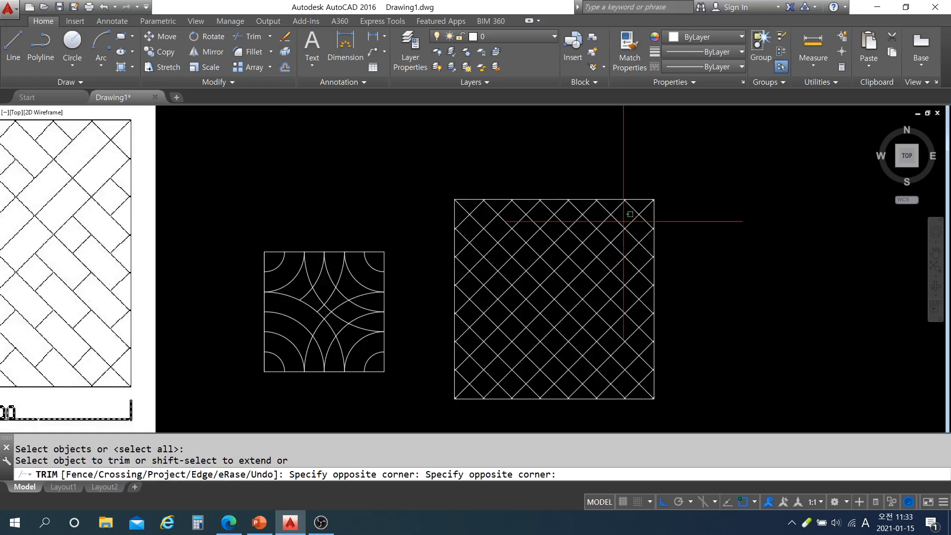
pyautogui.click(613, 230)
pyautogui.click(635, 236)
pyautogui.scroll(-2, 640, 222)
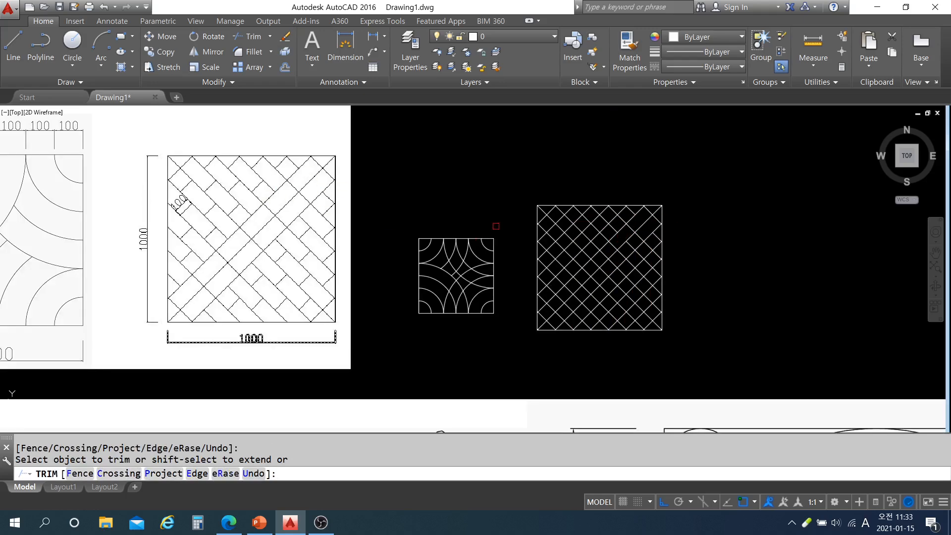
pyautogui.scroll(2, 632, 244)
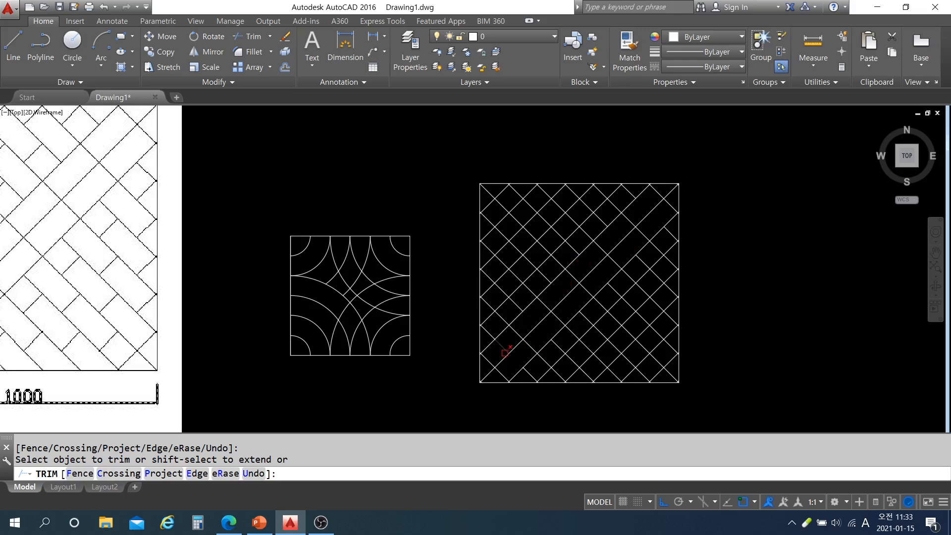
pyautogui.scroll(-4, 654, 263)
pyautogui.press('Return')
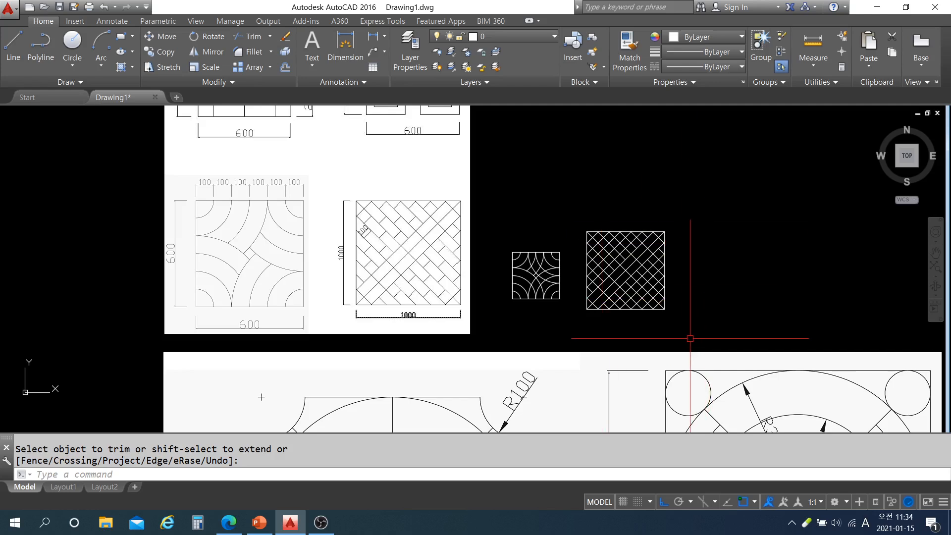
pyautogui.scroll(-4, 599, 226)
pyautogui.moveTo(644, 397); pyautogui.dragTo(628, 323, button='middle')
pyautogui.scroll(2, 600, 255)
pyautogui.moveTo(604, 273); pyautogui.dragTo(604, 234, button='middle')
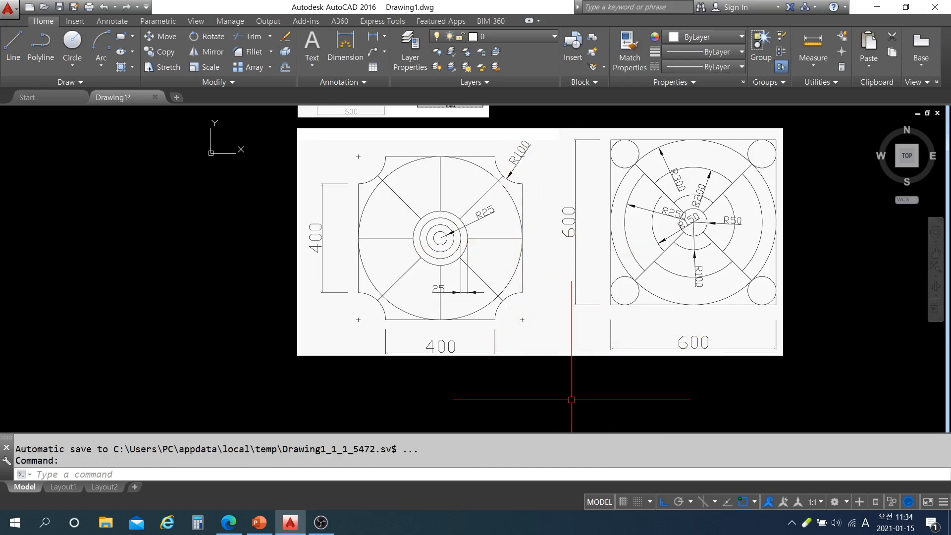
pyautogui.click(703, 309)
pyautogui.click(782, 355)
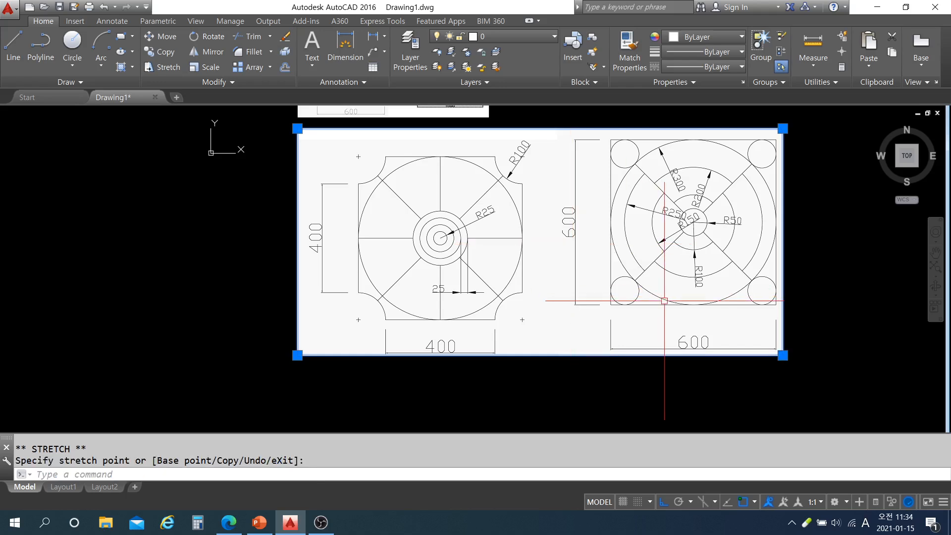
pyautogui.press('Escape')
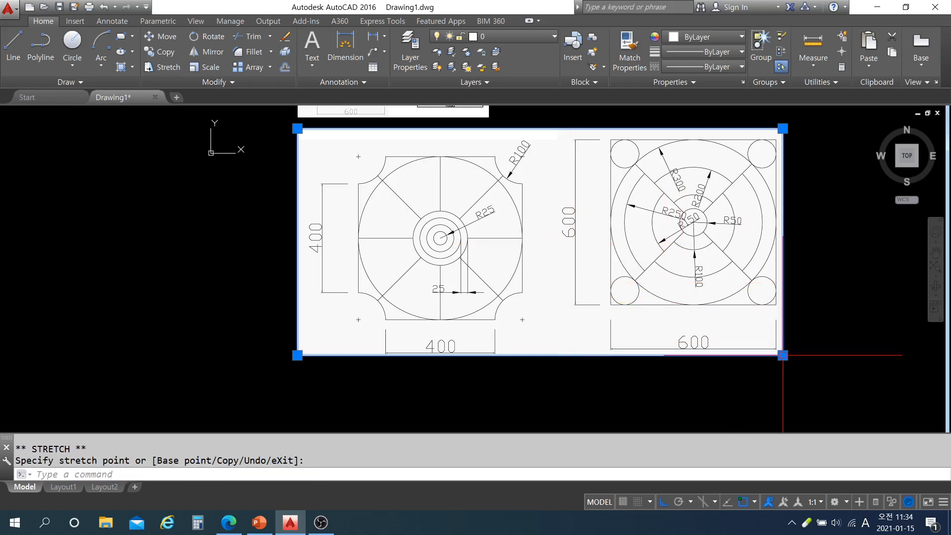
pyautogui.press('Escape')
# - Scale the reference image with the two circular tile patterns by 0.5 from its lower-left corner
pyautogui.write('sc')
pyautogui.press('Return')
pyautogui.click(804, 385)
pyautogui.click(755, 316)
pyautogui.press('Return')
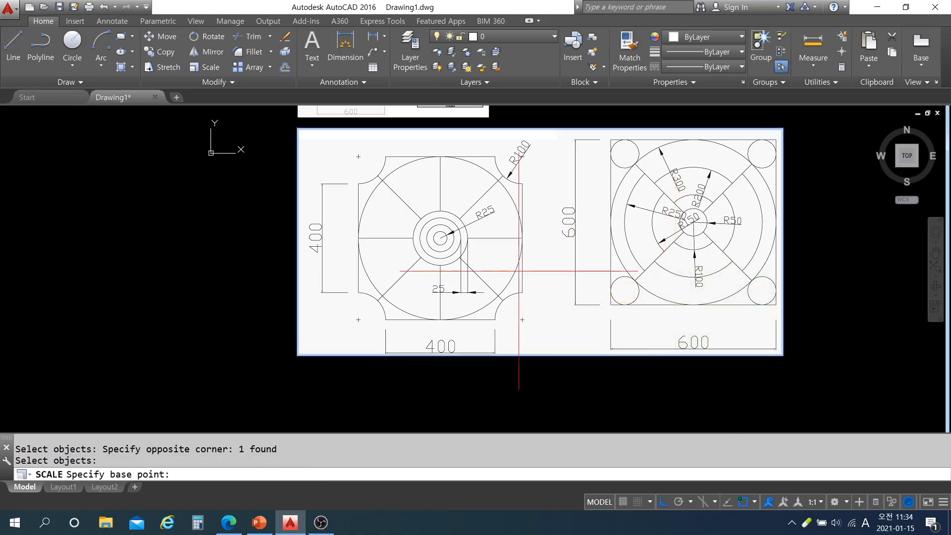
pyautogui.click(297, 354)
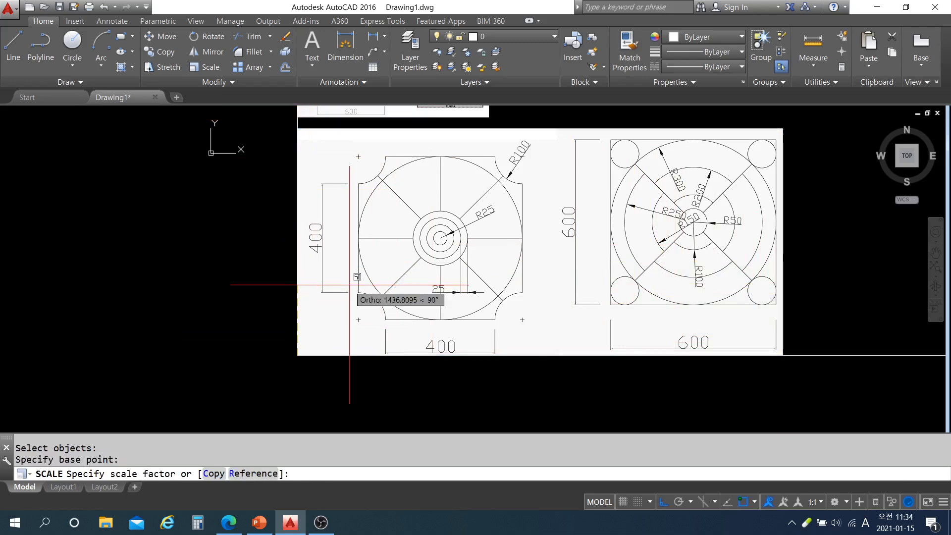
pyautogui.write('0.5')
pyautogui.press('Return')
# - Draw a 600 by 600 square from four lines in the empty area below the circular tile reference image
pyautogui.scroll(2, 421, 287)
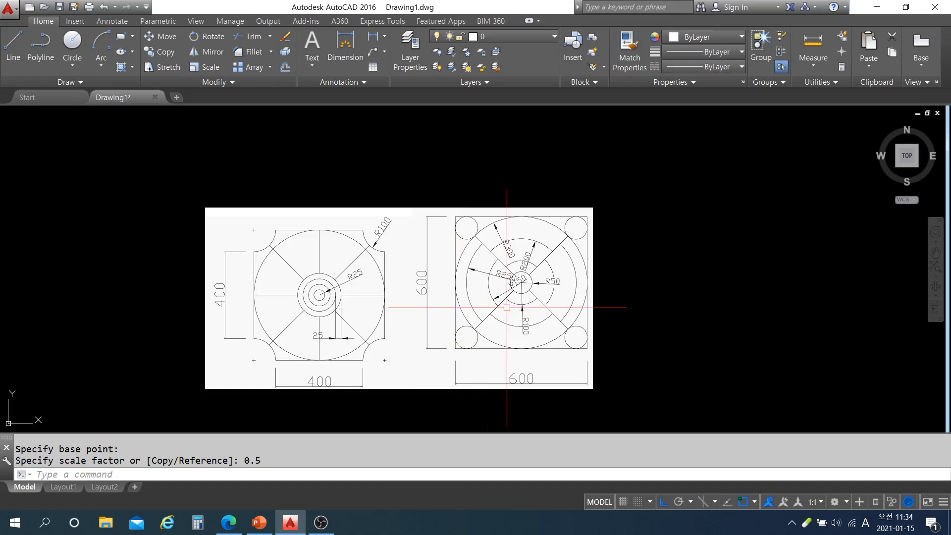
pyautogui.moveTo(469, 308); pyautogui.dragTo(537, 234, button='middle')
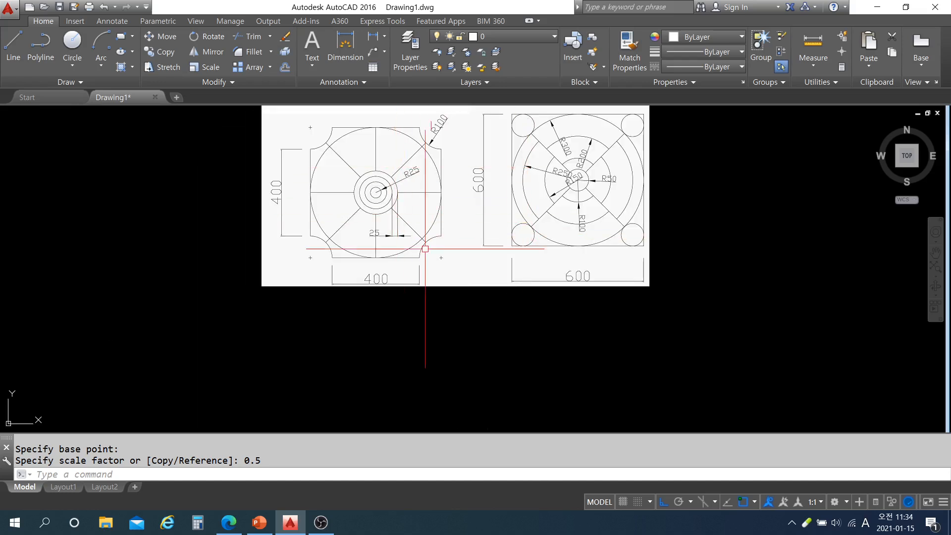
pyautogui.moveTo(407, 234); pyautogui.dragTo(429, 242, button='middle')
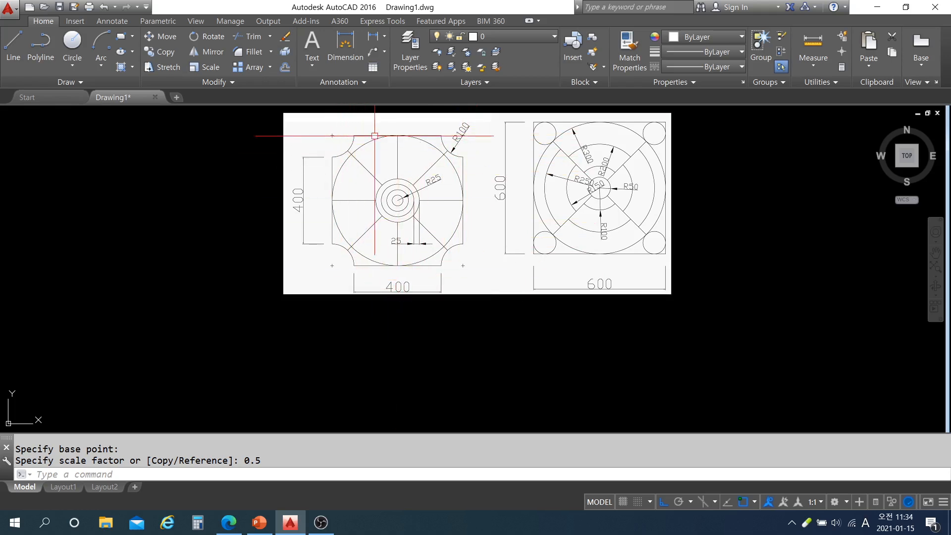
pyautogui.moveTo(459, 314); pyautogui.dragTo(458, 290, button='middle')
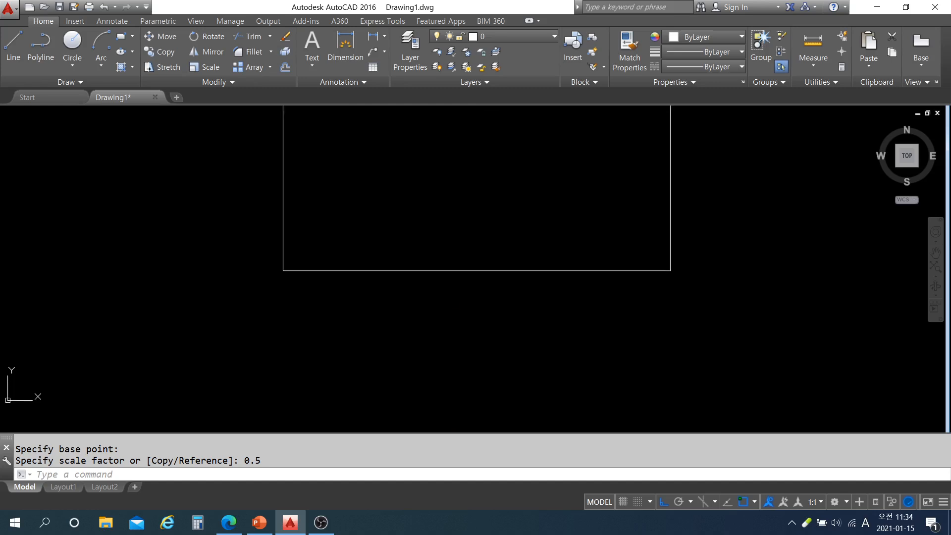
pyautogui.press('Escape')
pyautogui.write('l')
pyautogui.press('Return')
pyautogui.click(340, 416)
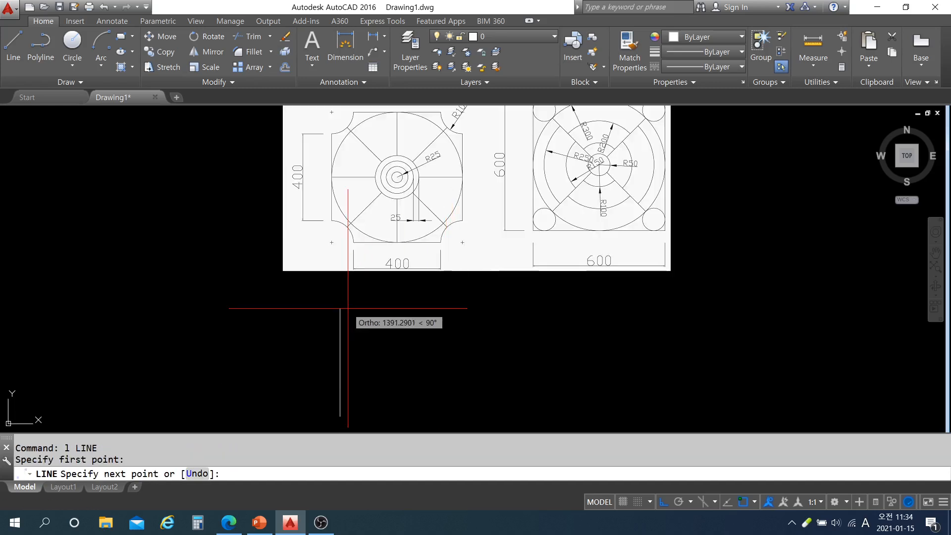
pyautogui.write('600')
pyautogui.press('Return')
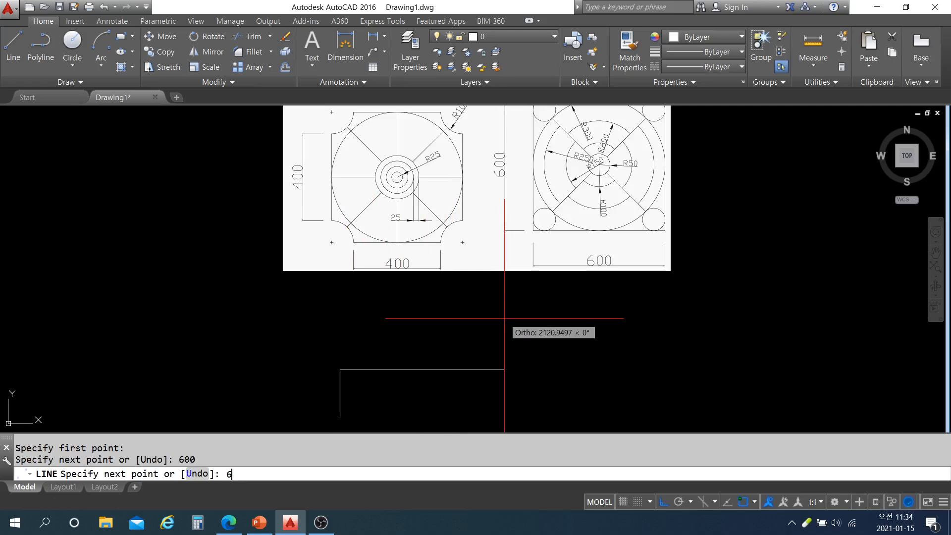
pyautogui.press('Return')
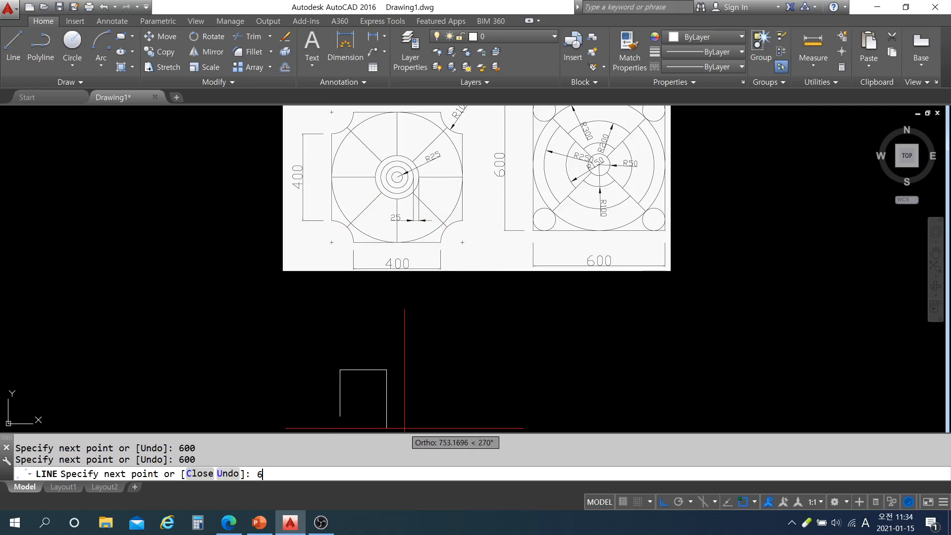
pyautogui.press('Return')
pyautogui.write('600')
pyautogui.press('Return')
pyautogui.press('Escape')
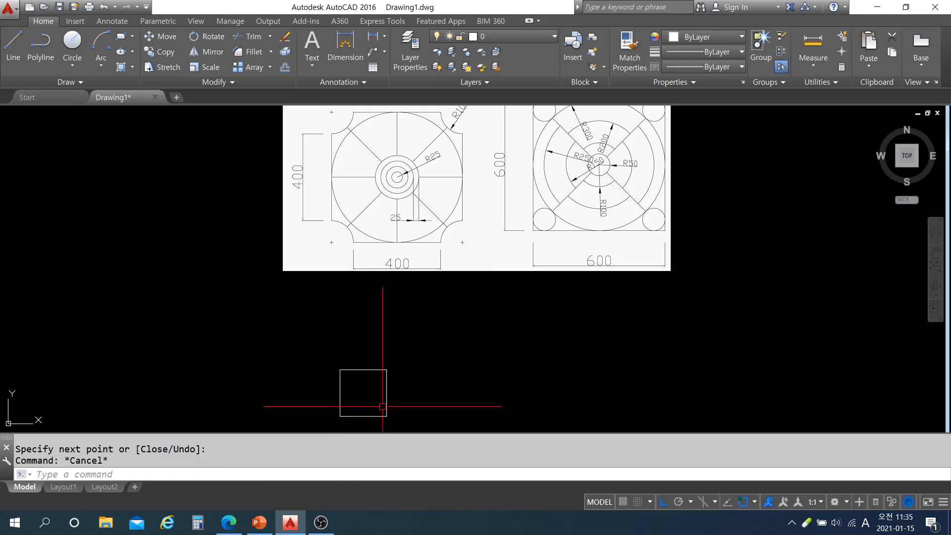
# - Move the 600 by 600 square straight up in two moves, placing it just below the left circular tile reference
pyautogui.write('m')
pyautogui.press('Return')
pyautogui.click(333, 363)
pyautogui.click(417, 417)
pyautogui.press('Return')
pyautogui.click(486, 390)
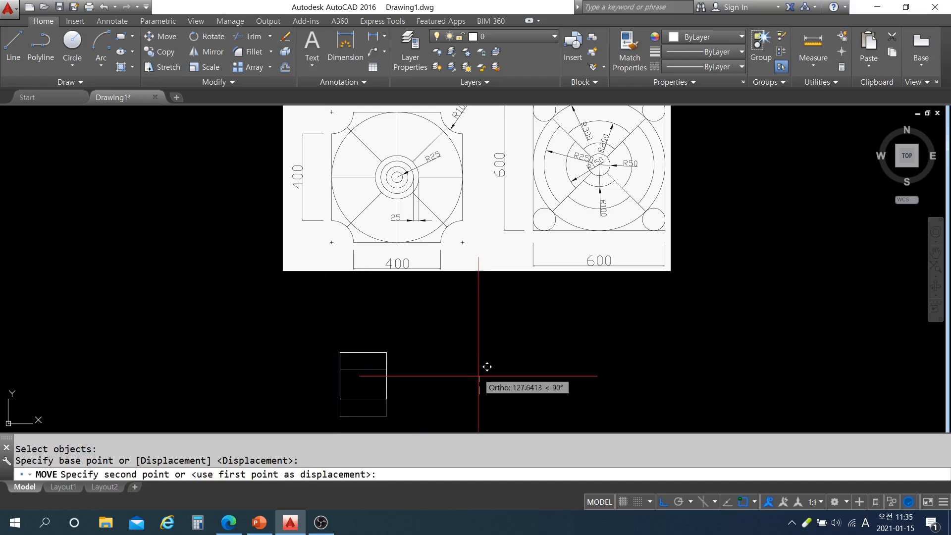
pyautogui.click(489, 344)
pyautogui.press('Return')
pyautogui.click(401, 384)
pyautogui.click(304, 296)
pyautogui.press('Return')
pyautogui.click(473, 354)
pyautogui.click(475, 342)
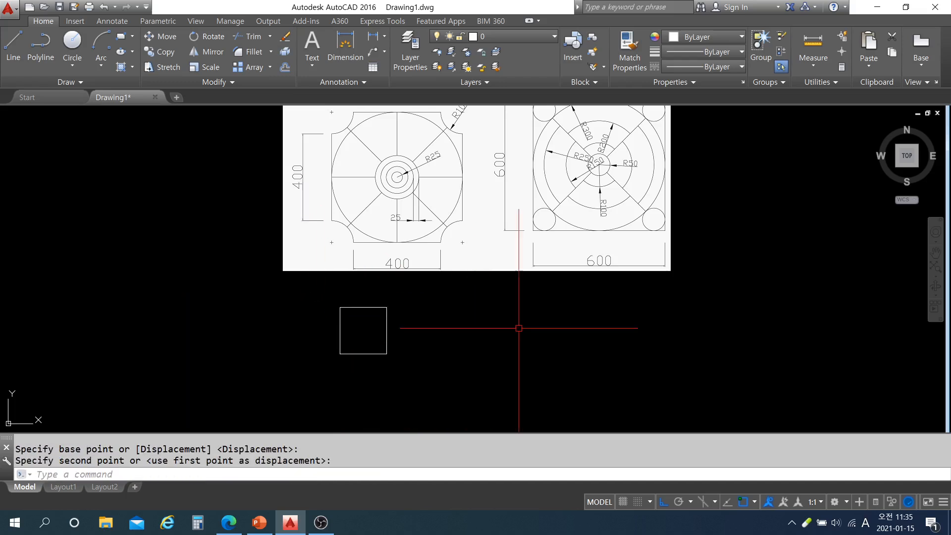
# - Scale the reference image with the two circular tile patterns by 0.5 again, using its lower-left corner as the base point
pyautogui.click(520, 325)
pyautogui.click(518, 269)
pyautogui.press('Escape')
pyautogui.press('Escape')
pyautogui.write('sc')
pyautogui.press('Return')
pyautogui.click(552, 276)
pyautogui.click(487, 250)
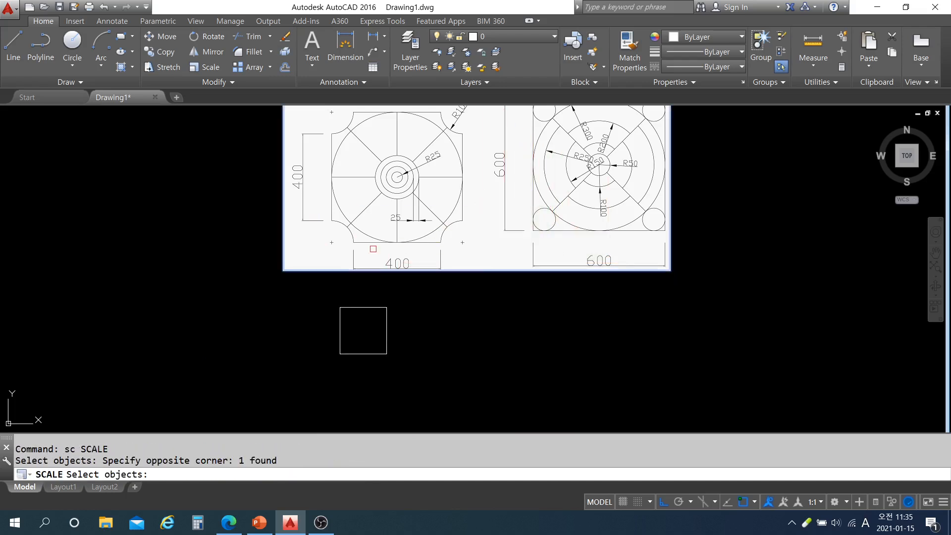
pyautogui.press('Return')
pyautogui.click(282, 270)
pyautogui.write('00.5')
pyautogui.press('Return')
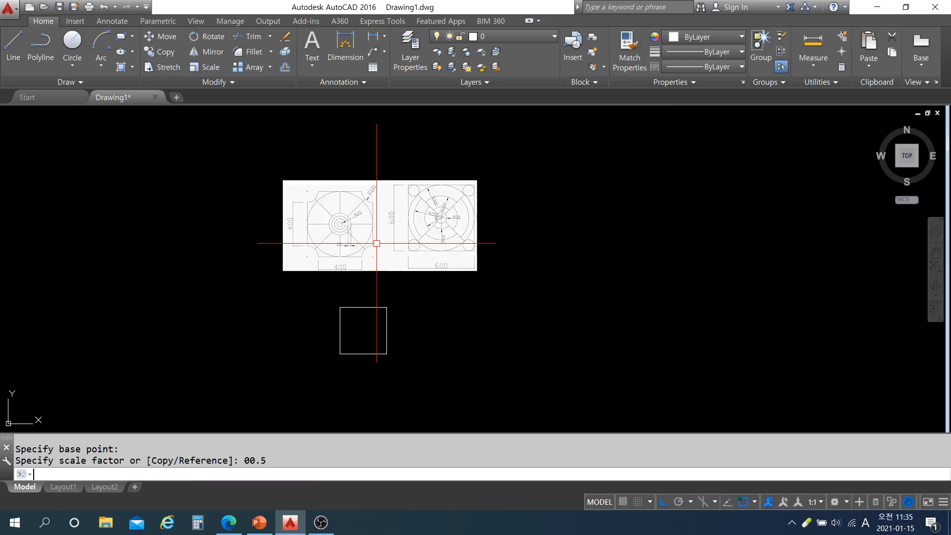
# - Move the 600 by 600 square straight left, lining it up beneath the left circular tile reference
pyautogui.scroll(2, 323, 310)
pyautogui.moveTo(373, 310); pyautogui.dragTo(452, 310, button='middle')
pyautogui.press('Escape')
pyautogui.press('Escape')
pyautogui.write('m')
pyautogui.press('Return')
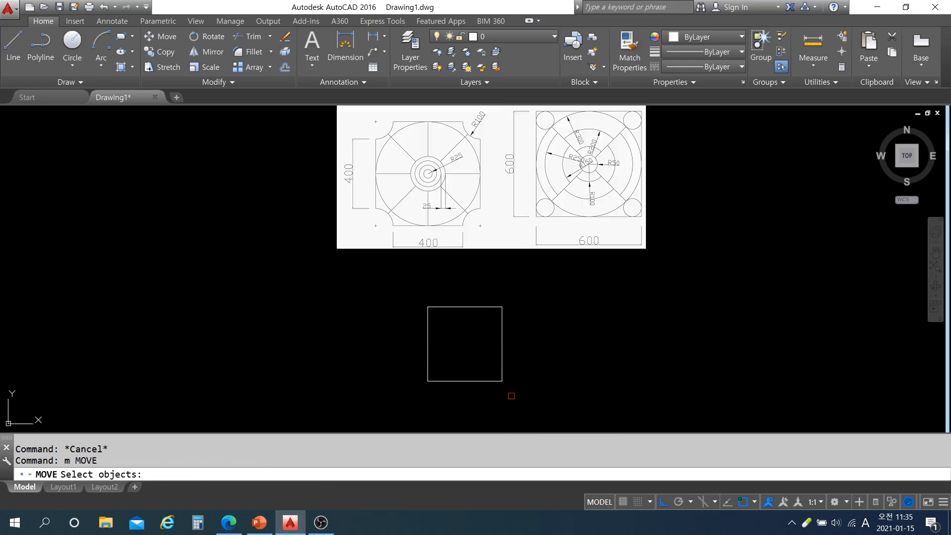
pyautogui.click(513, 397)
pyautogui.click(405, 290)
pyautogui.press('Return')
pyautogui.click(615, 341)
pyautogui.click(590, 337)
# - Move the 600 by 600 square straight up about 330 units, placing it just under the reference image
pyautogui.press('Return')
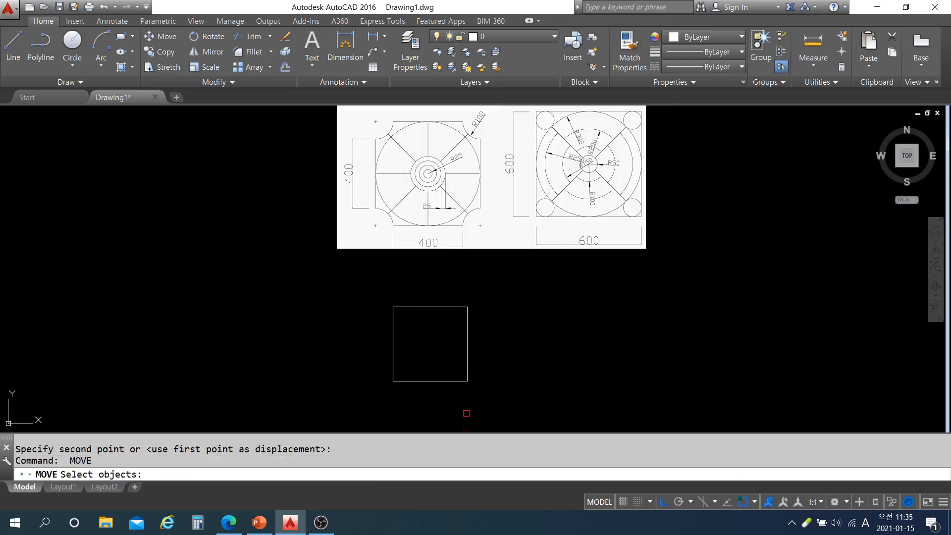
pyautogui.click(464, 385)
pyautogui.click(385, 297)
pyautogui.click(522, 396)
pyautogui.click(458, 366)
pyautogui.press('Return')
pyautogui.click(551, 354)
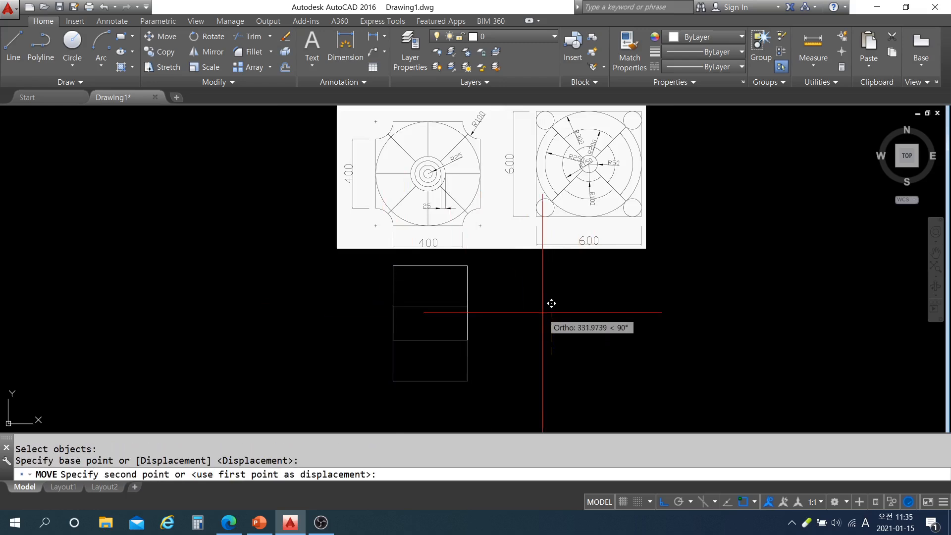
pyautogui.click(542, 312)
pyautogui.moveTo(511, 285); pyautogui.dragTo(510, 333, button='middle')
pyautogui.scroll(2, 508, 308)
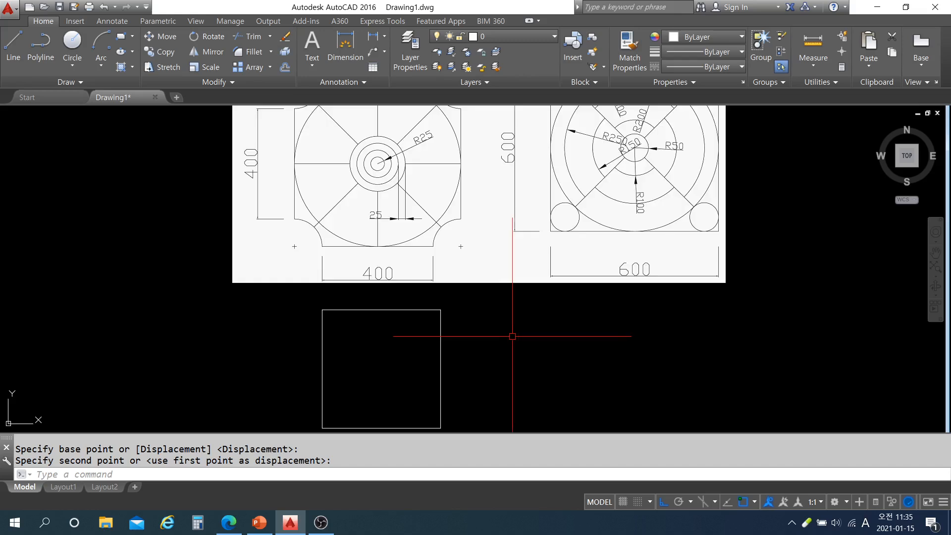
pyautogui.moveTo(426, 212); pyautogui.dragTo(420, 255, button='middle')
pyautogui.moveTo(467, 285); pyautogui.dragTo(474, 253, button='middle')
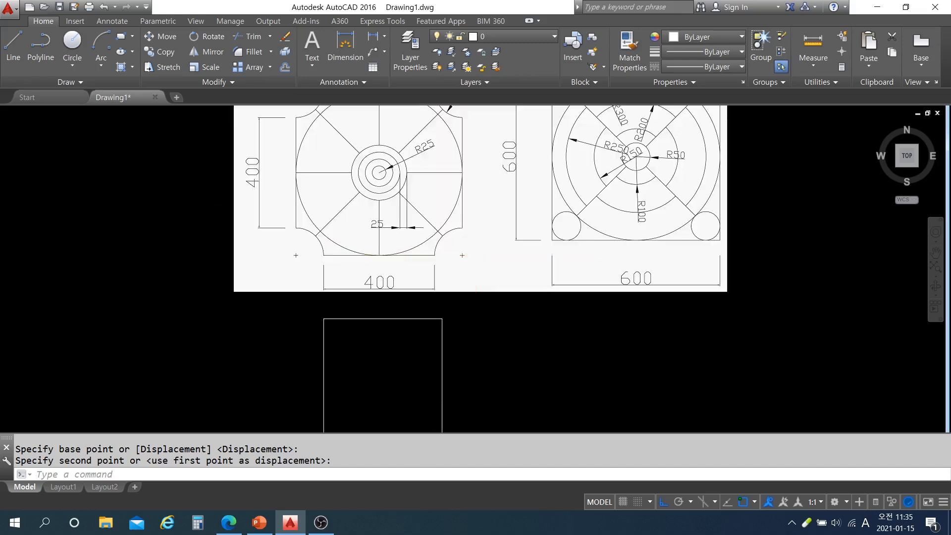
# - Draw two circles of radius 100 centred on the square's upper-right and lower-right corners
pyautogui.scroll(-2, 475, 255)
pyautogui.write('c')
pyautogui.press('Return')
pyautogui.click(454, 295)
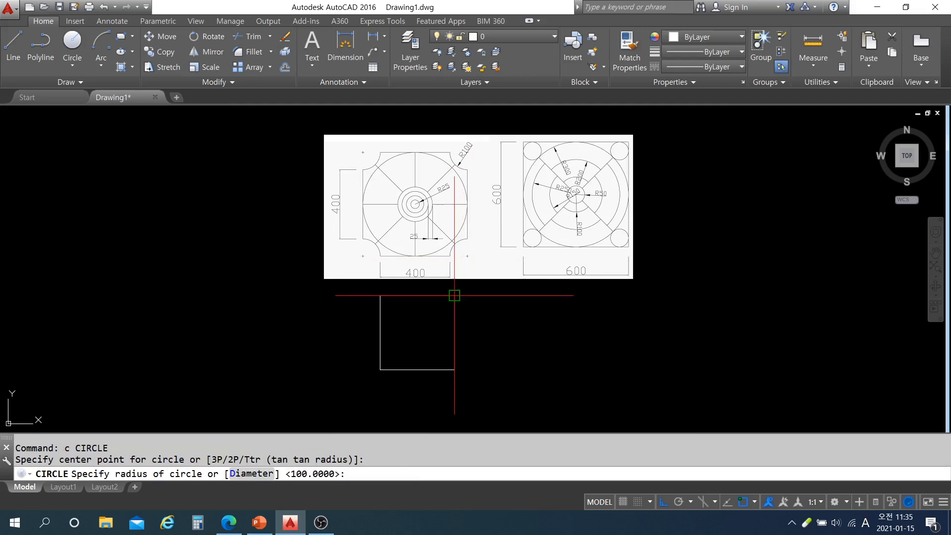
pyautogui.write('100')
pyautogui.press('Return')
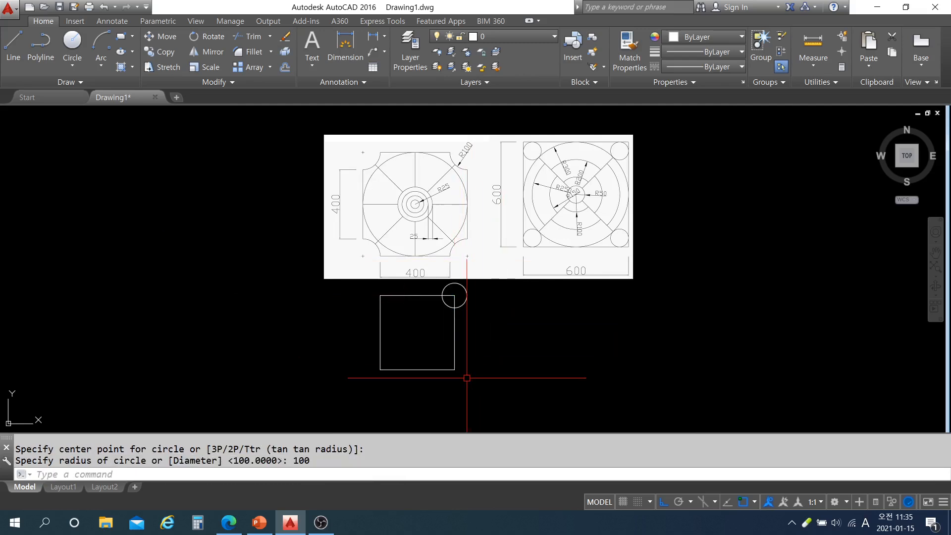
pyautogui.press('Escape')
pyautogui.press('Escape')
pyautogui.write('c')
pyautogui.press('Return')
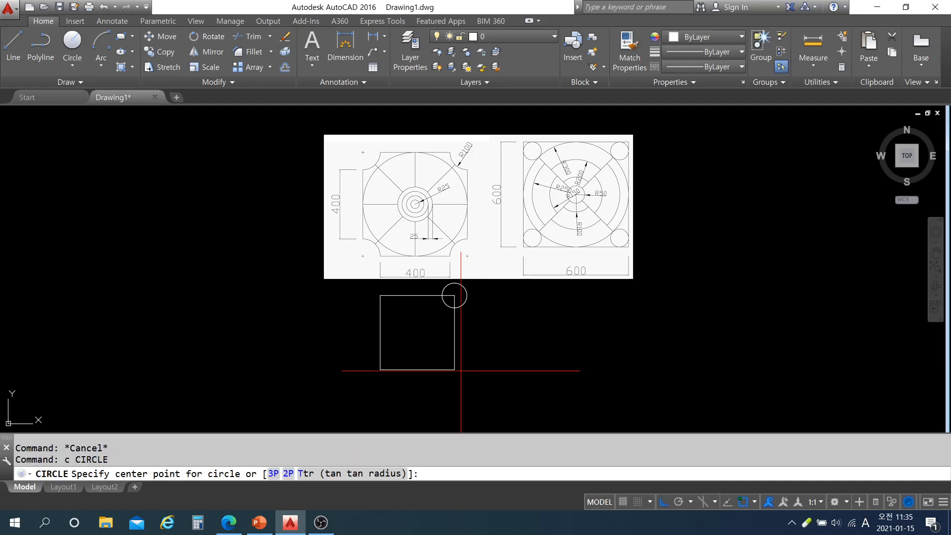
pyautogui.click(454, 370)
pyautogui.write('100')
pyautogui.press('Return')
# - Draw two circles of radius 100 centred on the square's lower-left and upper-left corners
pyautogui.press('Return')
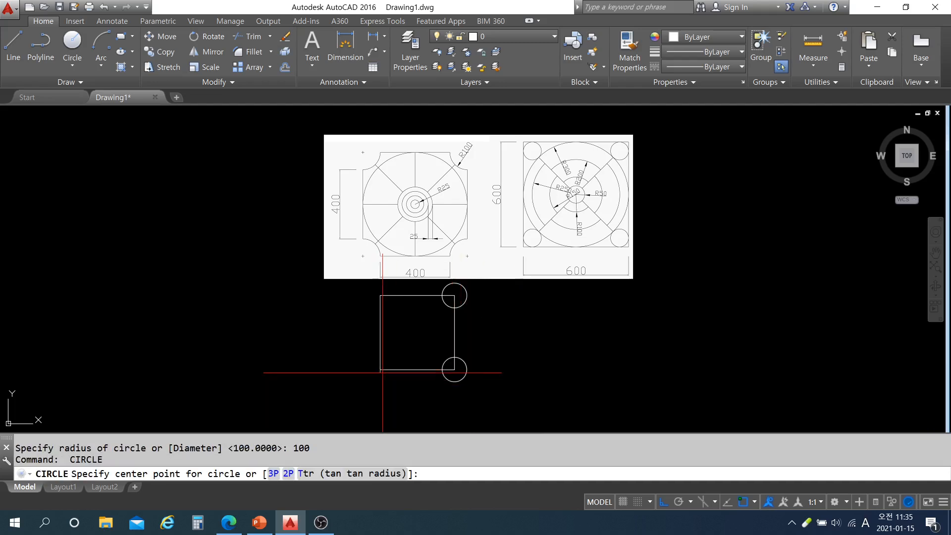
pyautogui.click(380, 369)
pyautogui.write('100')
pyautogui.press('Return')
pyautogui.press('Return')
pyautogui.click(380, 296)
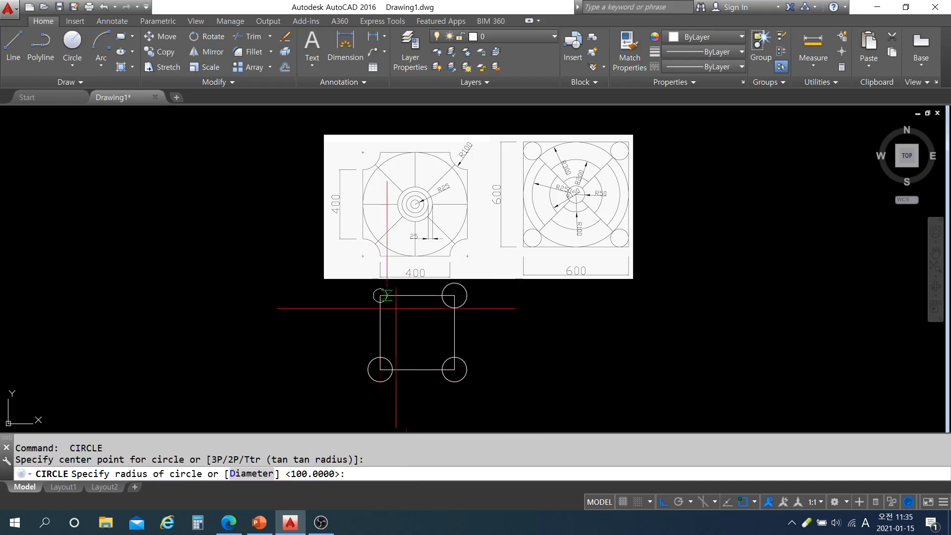
pyautogui.write('100')
pyautogui.press('Return')
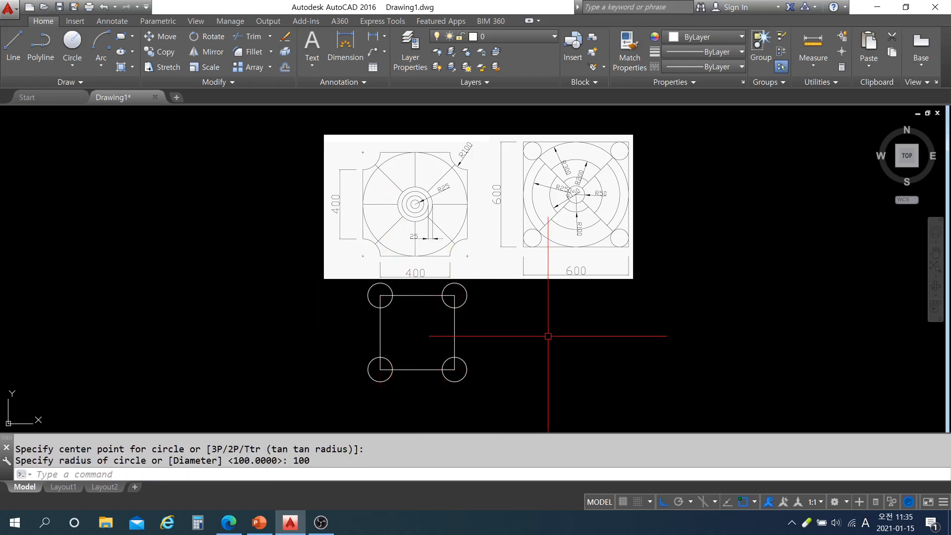
# - Using all objects as cutting edges, trim the outer circle arcs and the square's corner segments to leave four concave notches
pyautogui.press('Escape')
pyautogui.press('Escape')
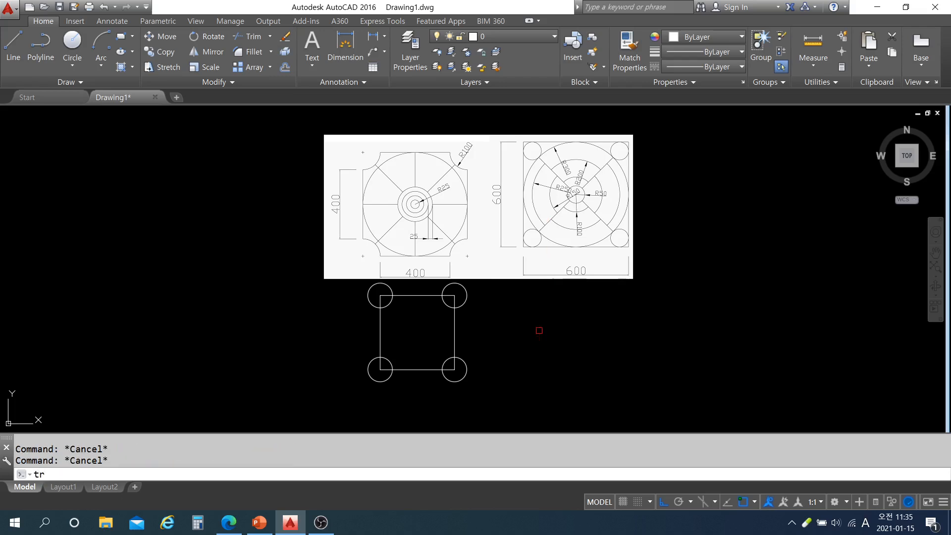
pyautogui.press('Return')
pyautogui.press('Return')
pyautogui.press('Escape')
pyautogui.press('Return')
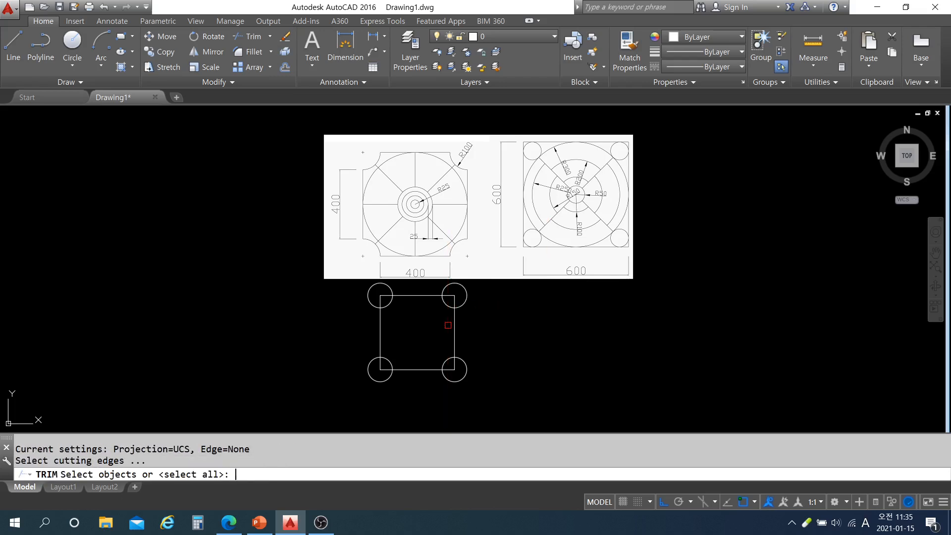
pyautogui.press('Return')
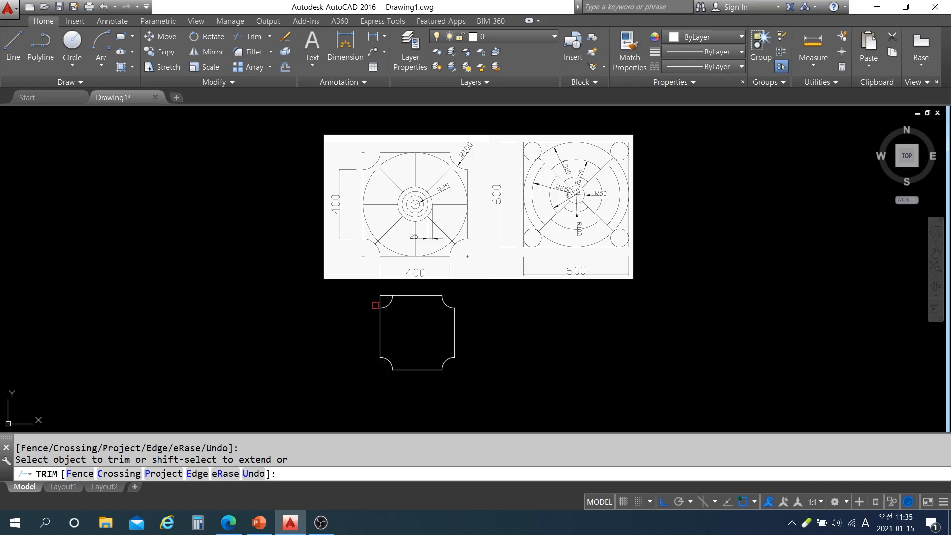
pyautogui.press('Return')
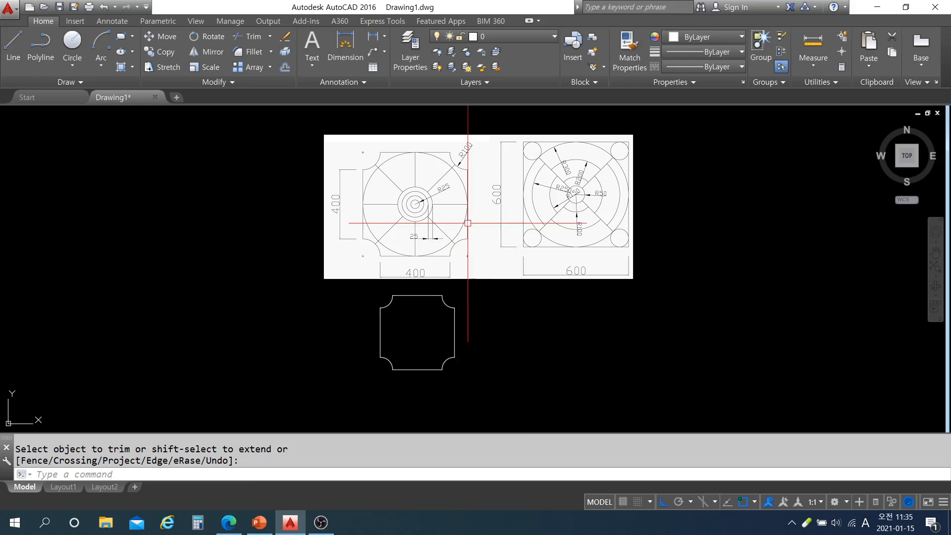
pyautogui.press('Escape')
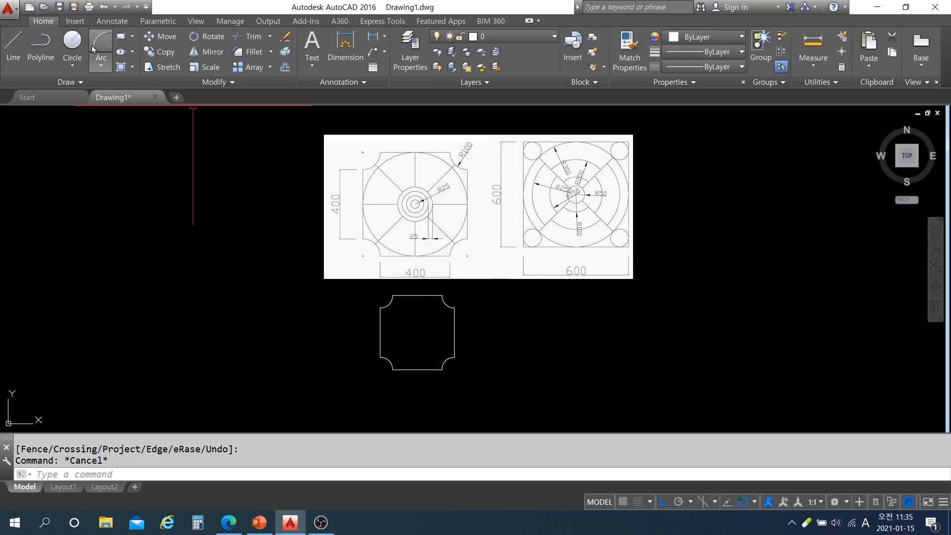
# - Draw a two-point circle between the midpoints of the notched tile's left and right edges
pyautogui.click(73, 64)
pyautogui.click(91, 145)
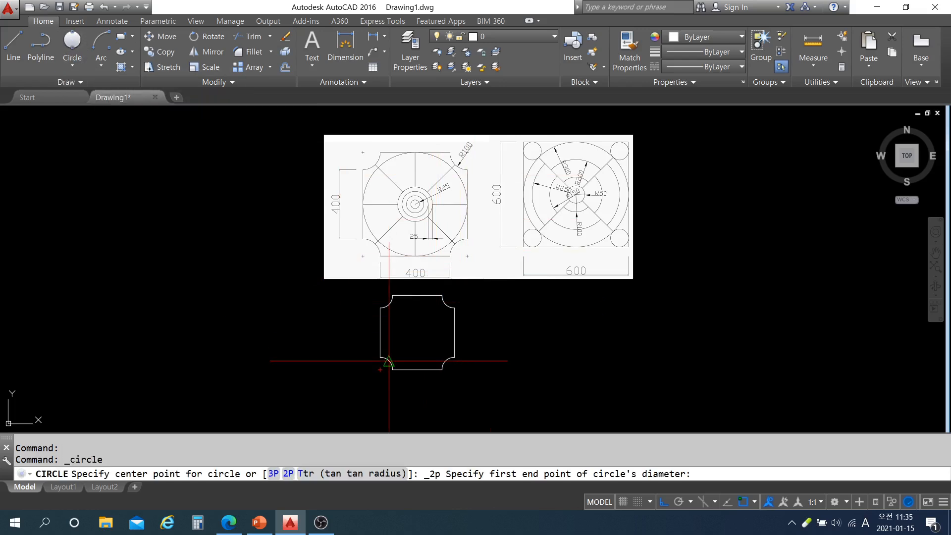
pyautogui.click(380, 332)
pyautogui.click(454, 332)
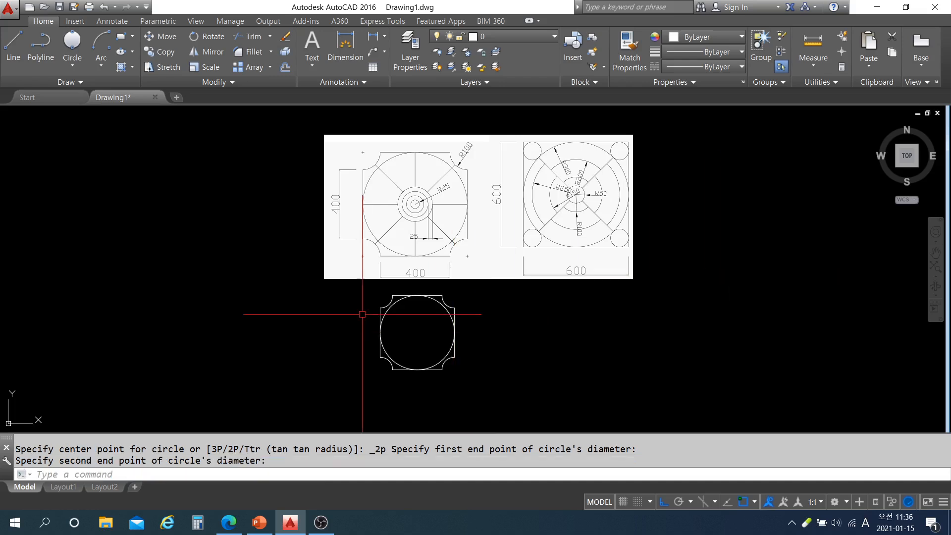
# - Erase the two-point circle inside the notched tile outline
pyautogui.click(438, 291)
pyautogui.click(428, 299)
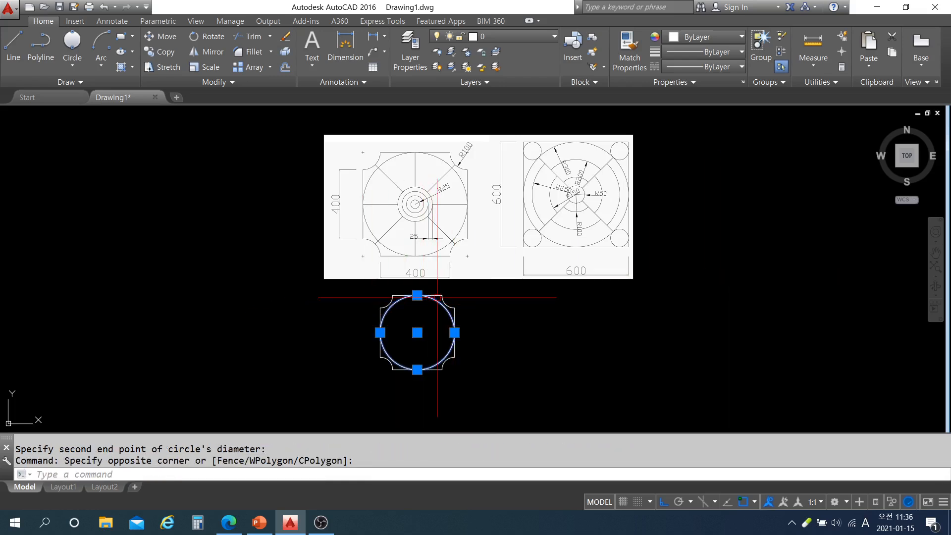
pyautogui.write('e')
pyautogui.press('Return')
pyautogui.press('Escape')
# - Draw a horizontal helper line between the midpoints of the notched tile's left and right edges
pyautogui.write('l')
pyautogui.press('Return')
pyautogui.click(380, 332)
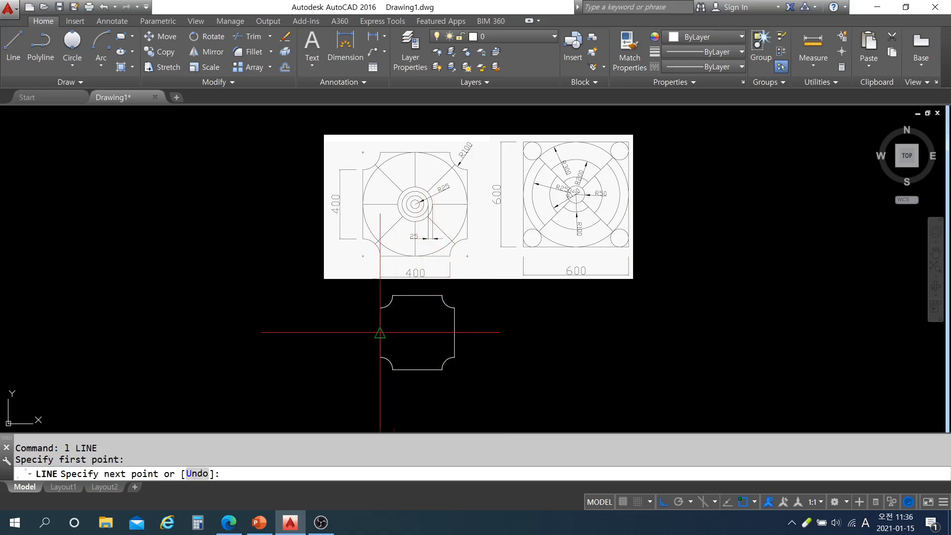
pyautogui.click(454, 332)
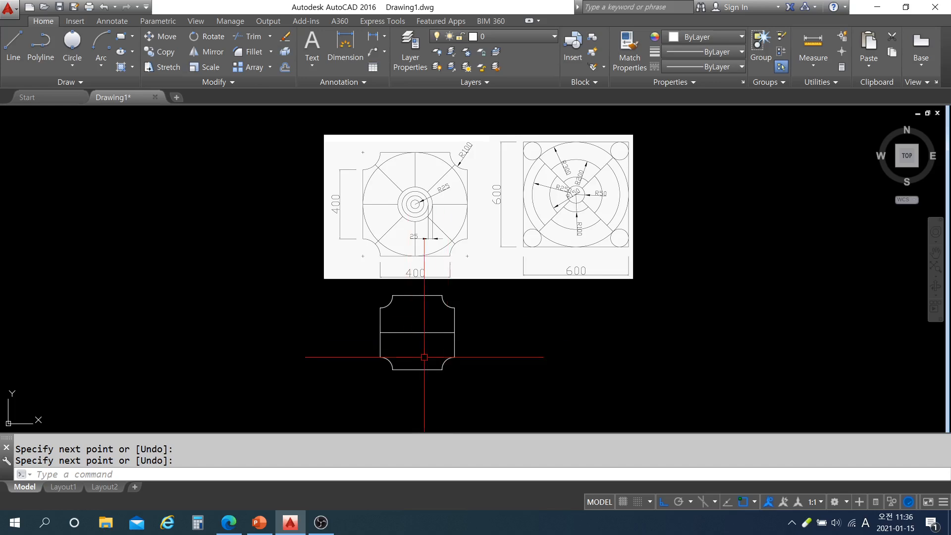
# - Draw a circle of radius 300 centred on the helper line's midpoint, reaching the tile's bottom edge
pyautogui.write('c')
pyautogui.press('Return')
pyautogui.click(417, 332)
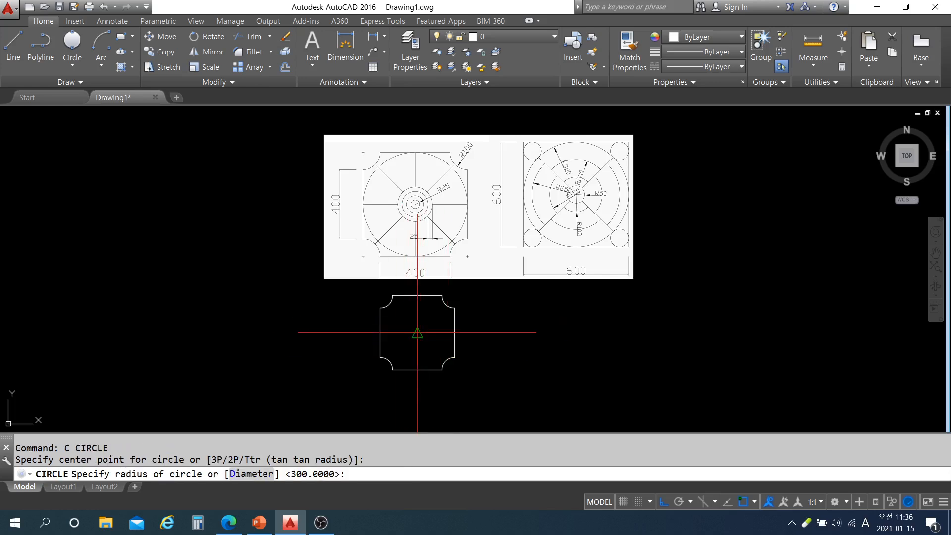
pyautogui.click(414, 370)
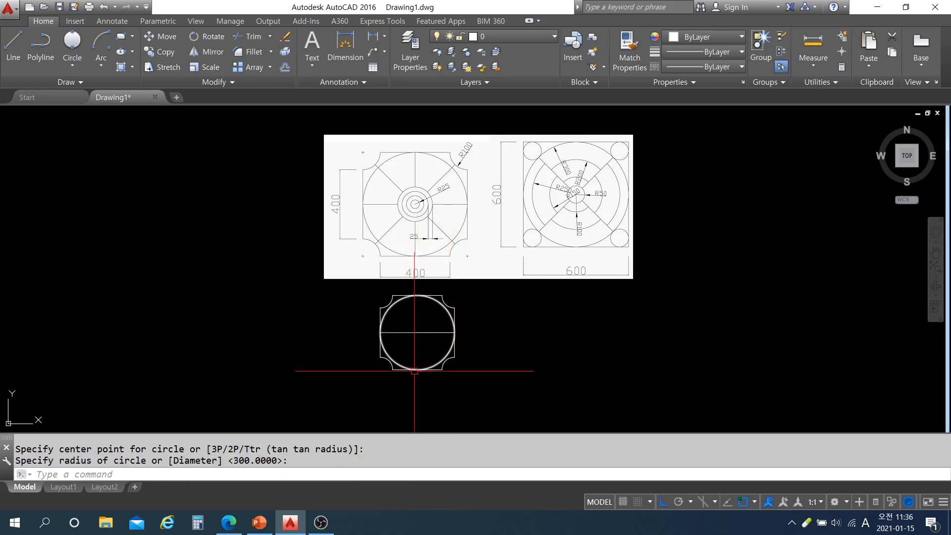
# - Erase the horizontal helper line across the large circle
pyautogui.click(419, 331)
pyautogui.write('e')
pyautogui.press('Return')
pyautogui.press('Escape')
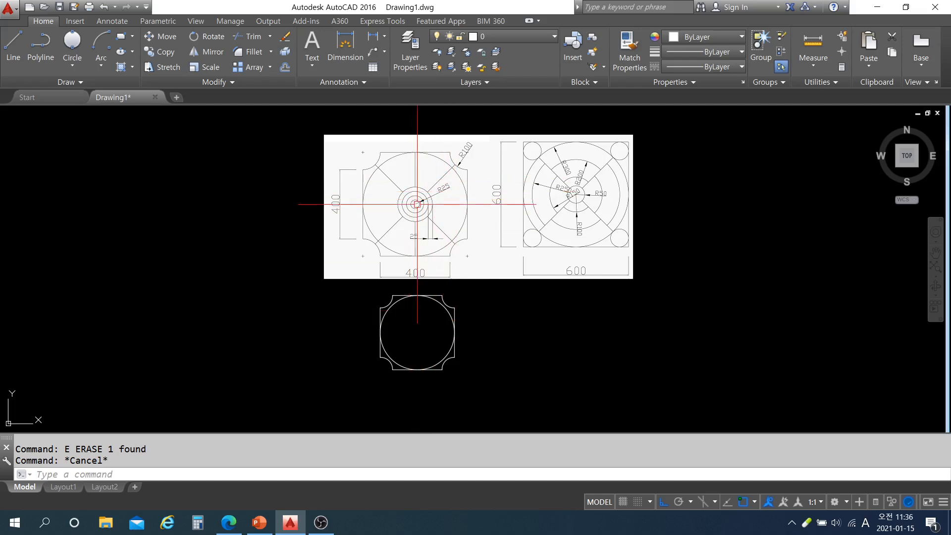
pyautogui.scroll(5, 416, 202)
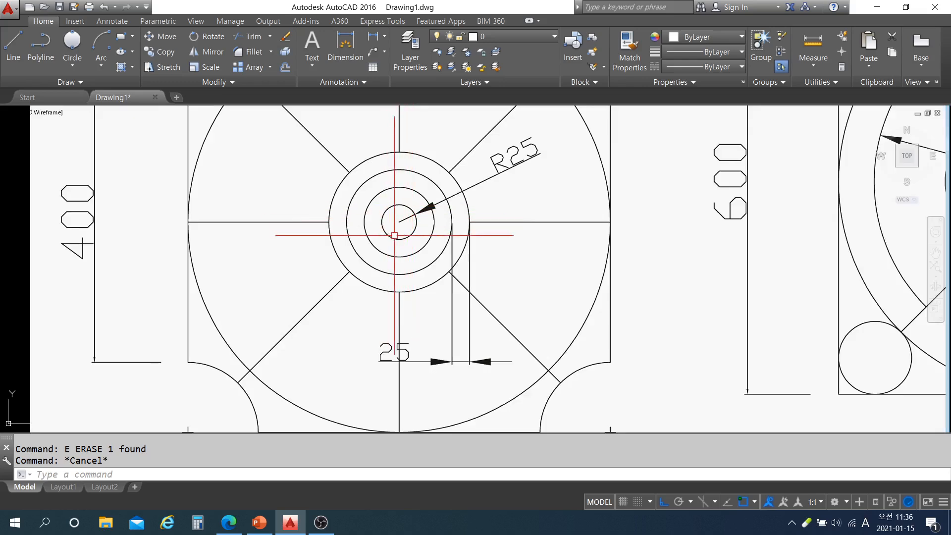
pyautogui.scroll(-2, 402, 211)
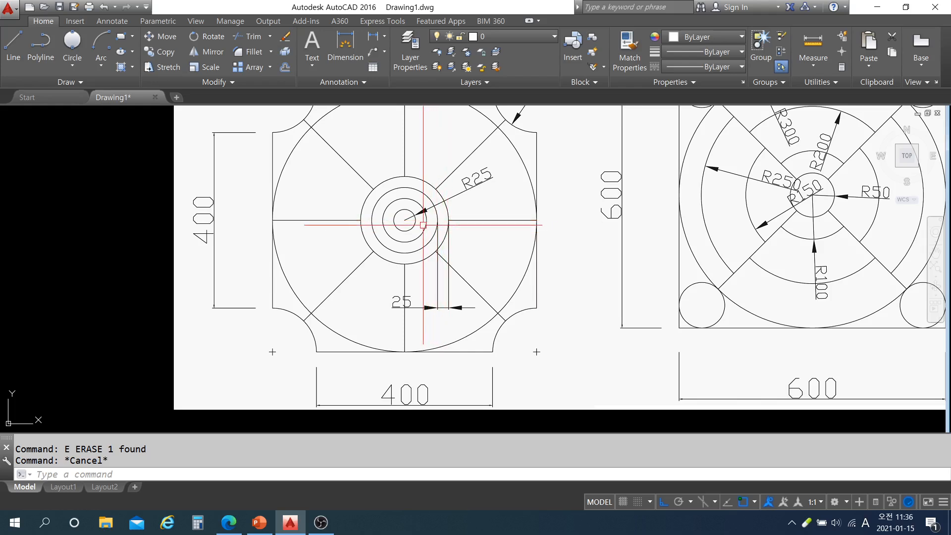
pyautogui.scroll(-6, 422, 225)
pyautogui.scroll(4, 437, 292)
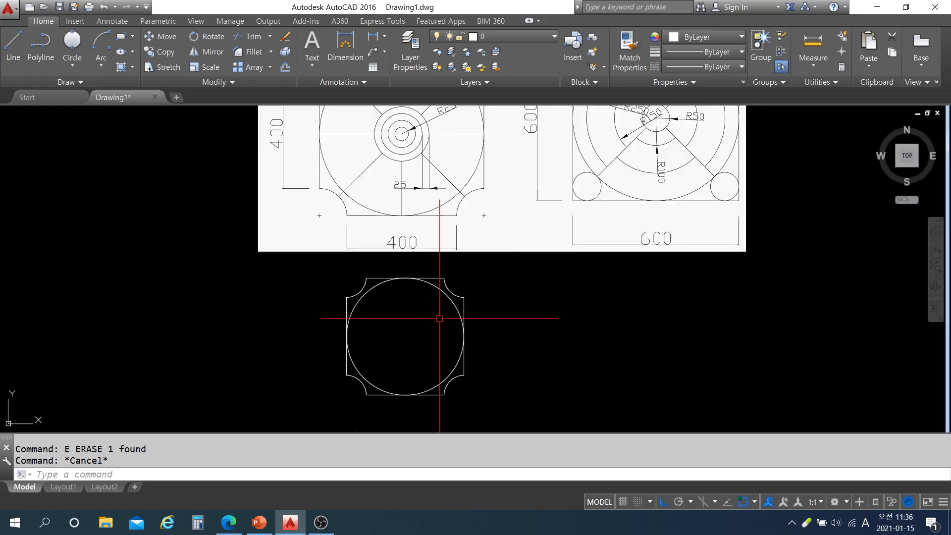
pyautogui.moveTo(438, 285); pyautogui.dragTo(437, 299, button='middle')
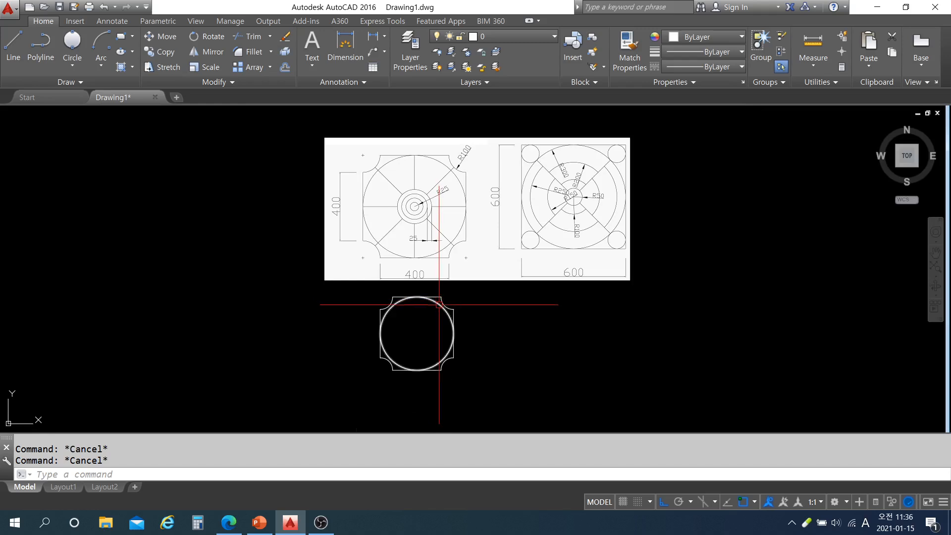
pyautogui.write('l')
pyautogui.press('Return')
pyautogui.press('Escape')
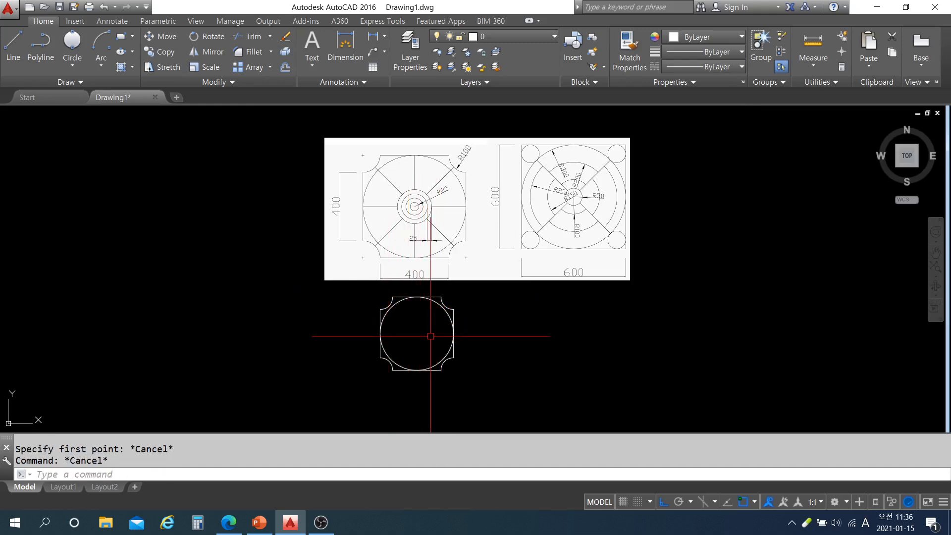
# - Draw a circle of radius 25 at the centre of the large circle
pyautogui.write('c')
pyautogui.press('Return')
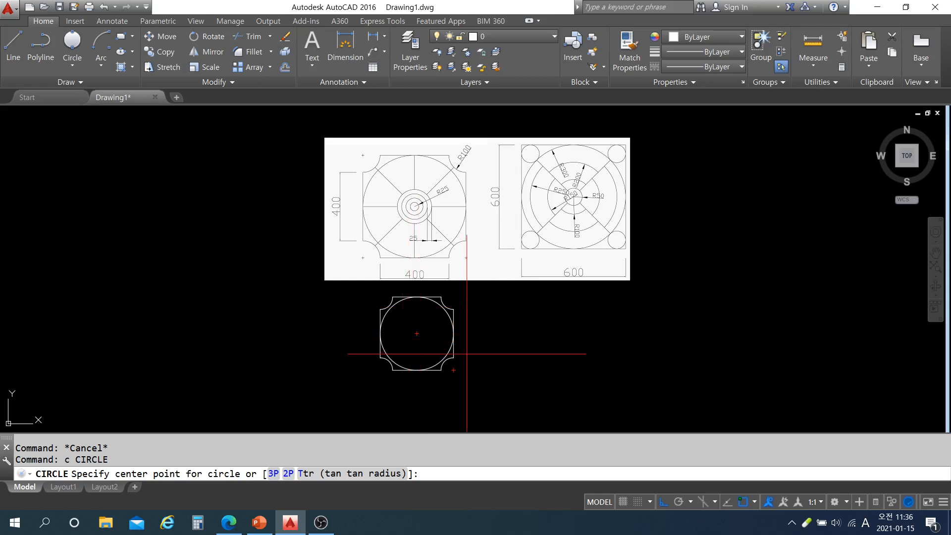
pyautogui.click(417, 333)
pyautogui.write('25')
pyautogui.press('Return')
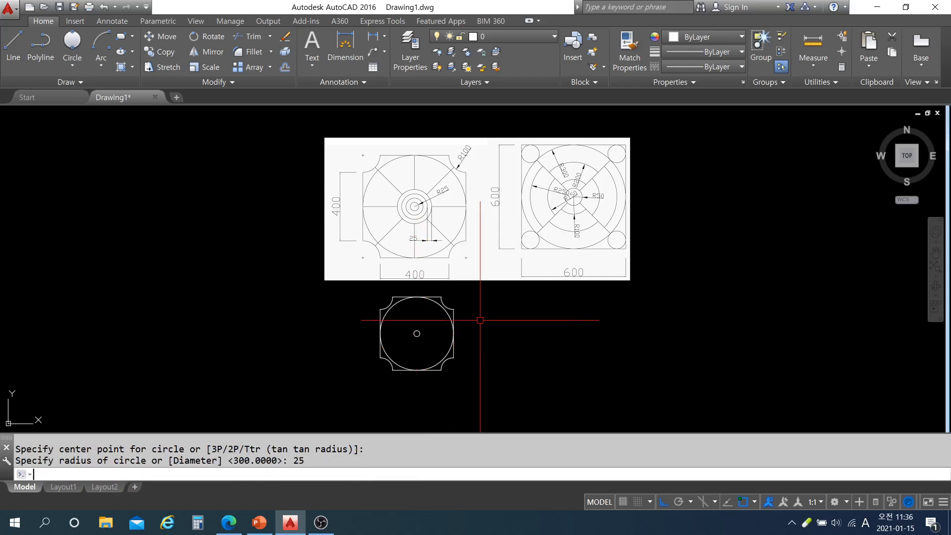
pyautogui.scroll(4, 415, 184)
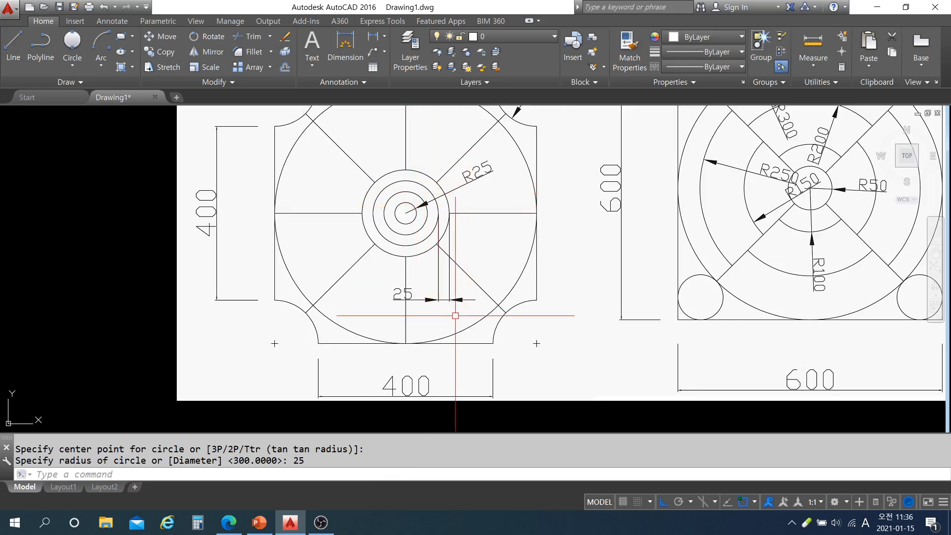
pyautogui.scroll(-3, 396, 318)
pyautogui.scroll(5, 403, 319)
pyautogui.press('Escape')
pyautogui.press('Escape')
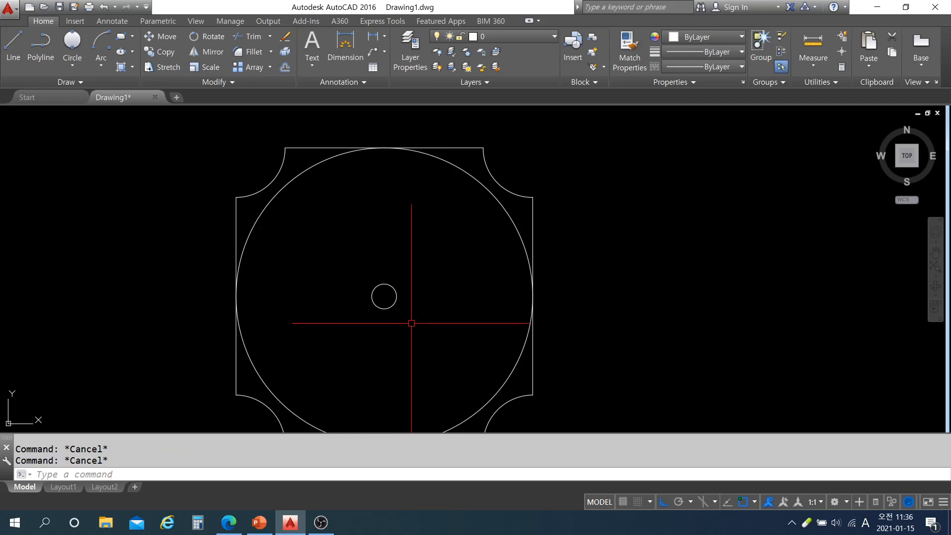
# - Offset the radius 25 centre circle outward by 25 three times in succession to form the tile's concentric rings
pyautogui.write('o')
pyautogui.press('Return')
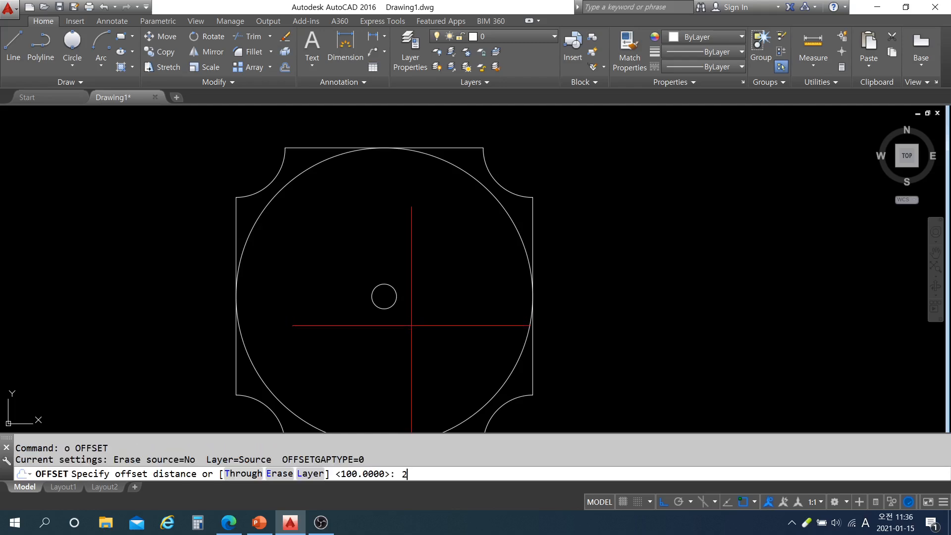
pyautogui.write('25')
pyautogui.press('Return')
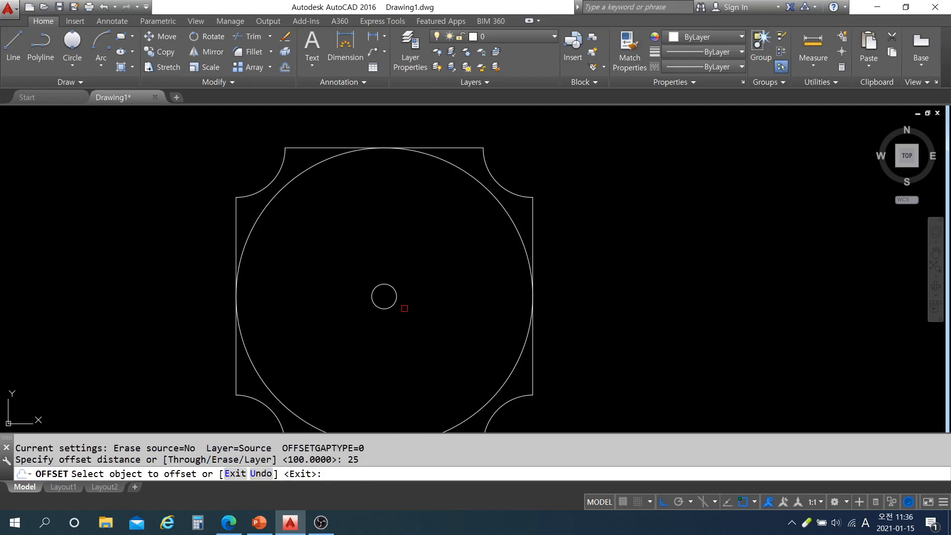
pyautogui.click(396, 297)
pyautogui.click(456, 315)
pyautogui.click(409, 294)
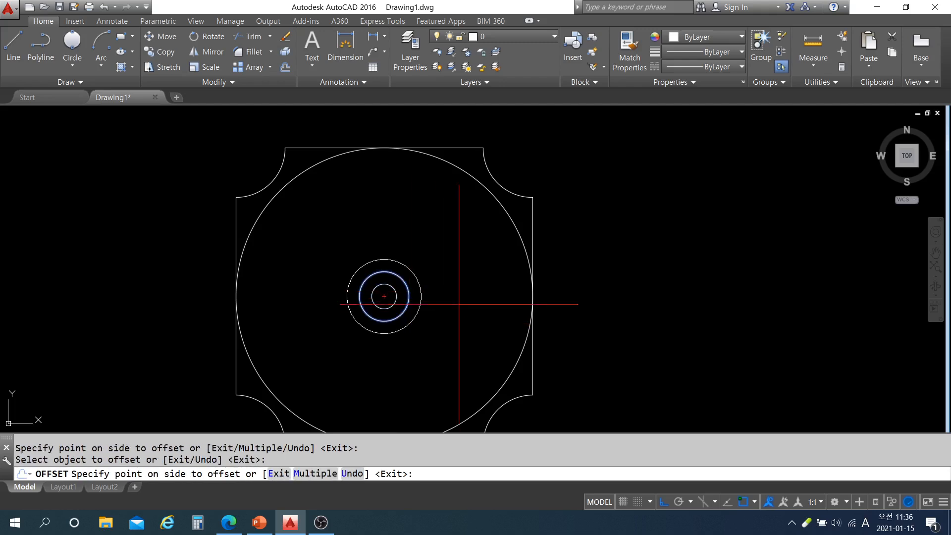
pyautogui.click(459, 304)
pyautogui.click(421, 299)
pyautogui.click(515, 339)
pyautogui.scroll(-5, 516, 337)
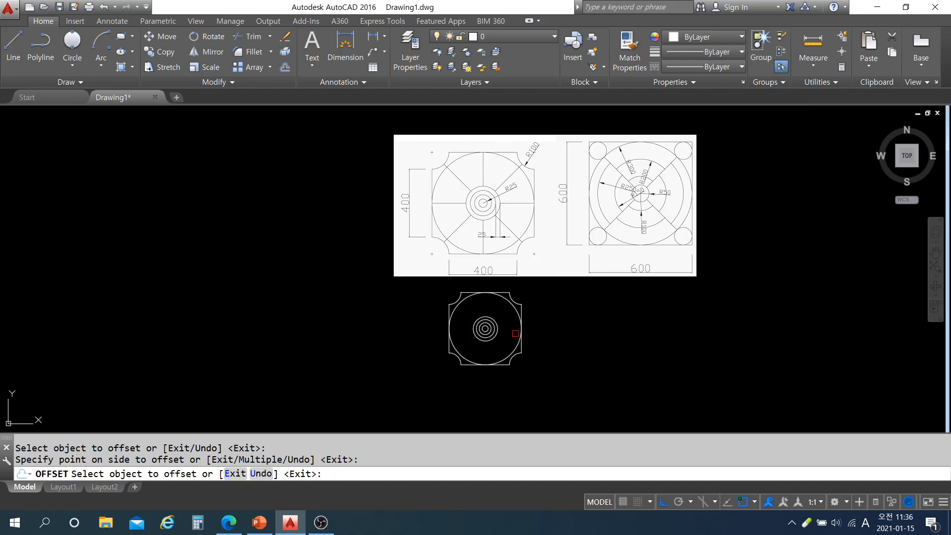
pyautogui.scroll(2, 479, 216)
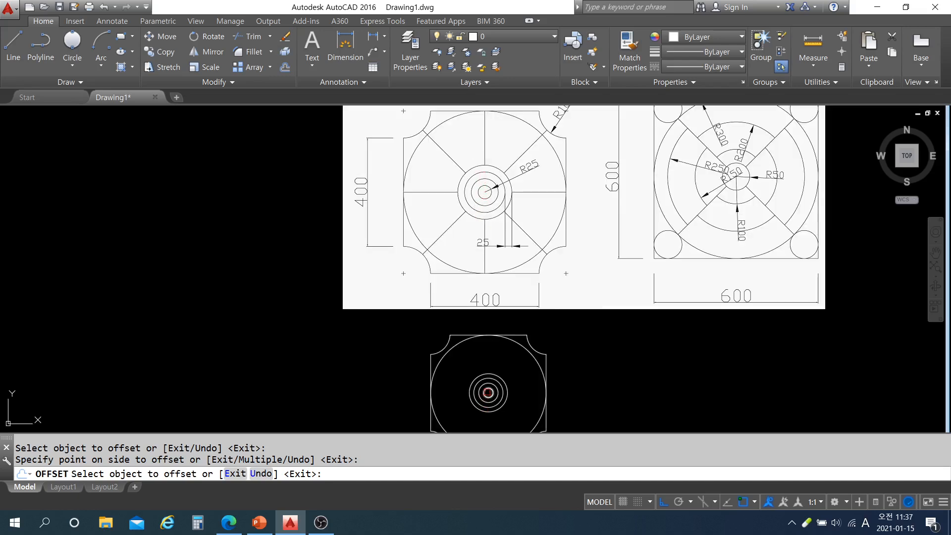
pyautogui.moveTo(558, 396); pyautogui.dragTo(548, 382, button='middle')
pyautogui.press('Return')
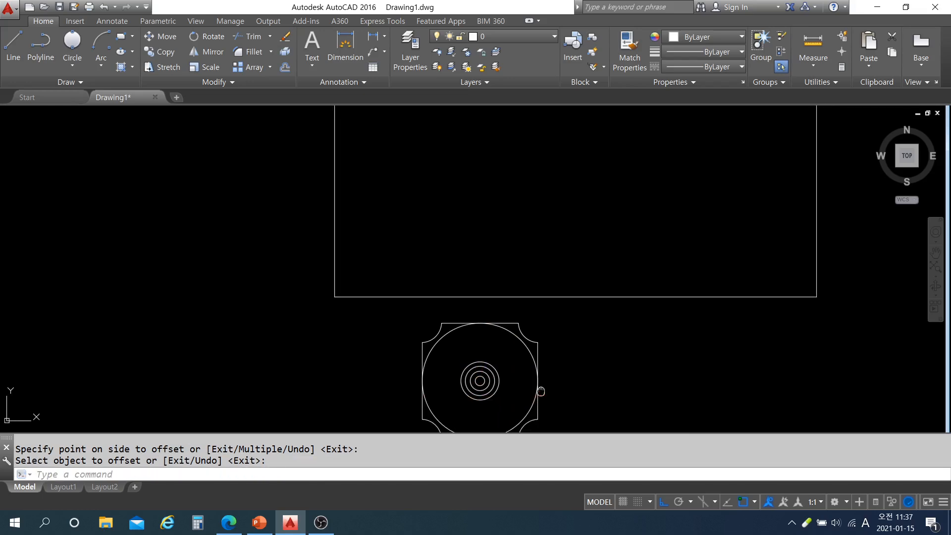
pyautogui.press('Return')
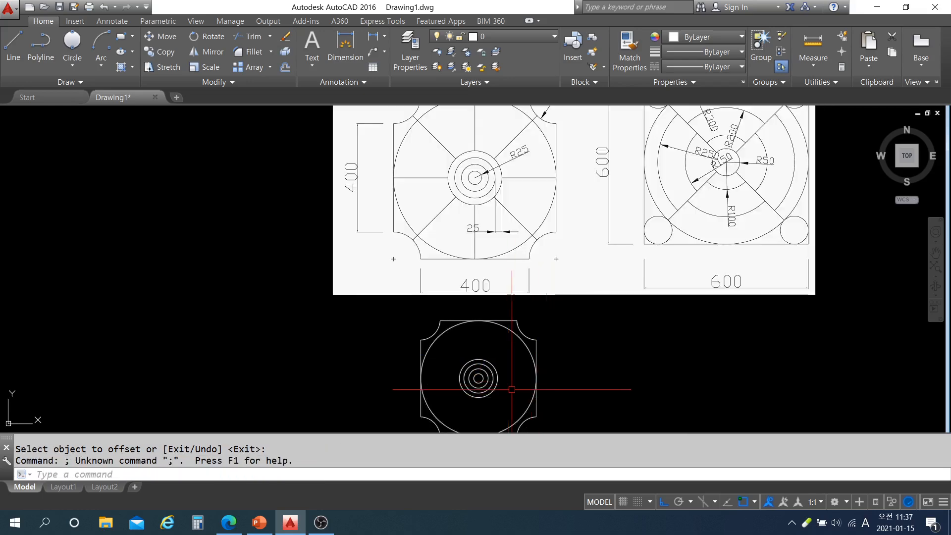
# - Draw horizontal spokes from the outermost ring to both the right and left edges of the notched tile
pyautogui.press('Escape')
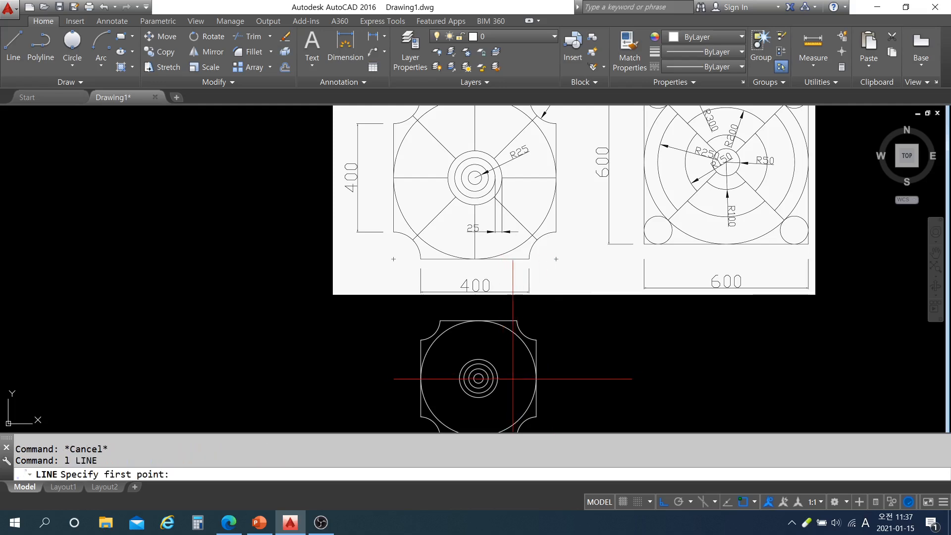
pyautogui.click(498, 378)
pyautogui.click(535, 378)
pyautogui.press('Return')
pyautogui.press('Return')
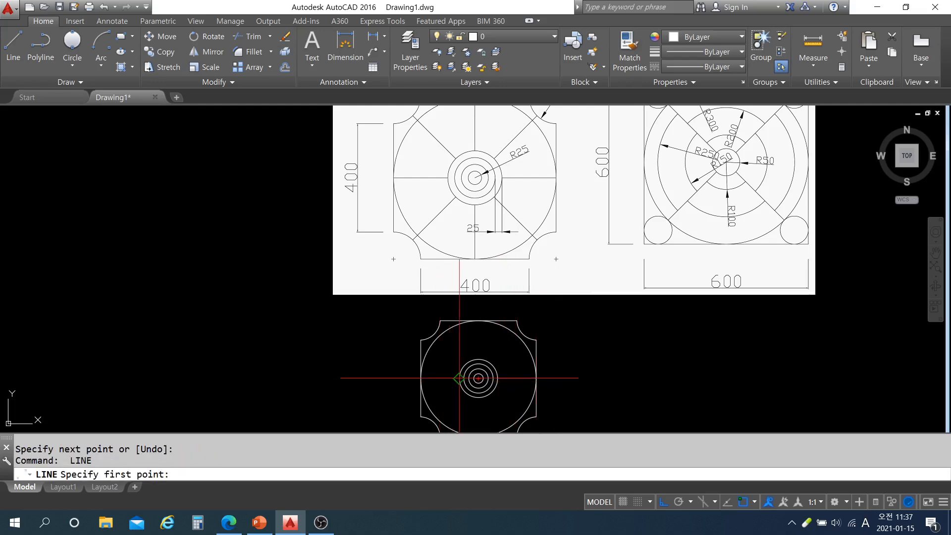
pyautogui.click(420, 378)
pyautogui.click(459, 378)
pyautogui.press('Return')
# - Draw a horizontal helper line from the tile's virtual top-left corner and a vertical one from its virtual bottom-right corner, extending both past the tile
pyautogui.press('Return')
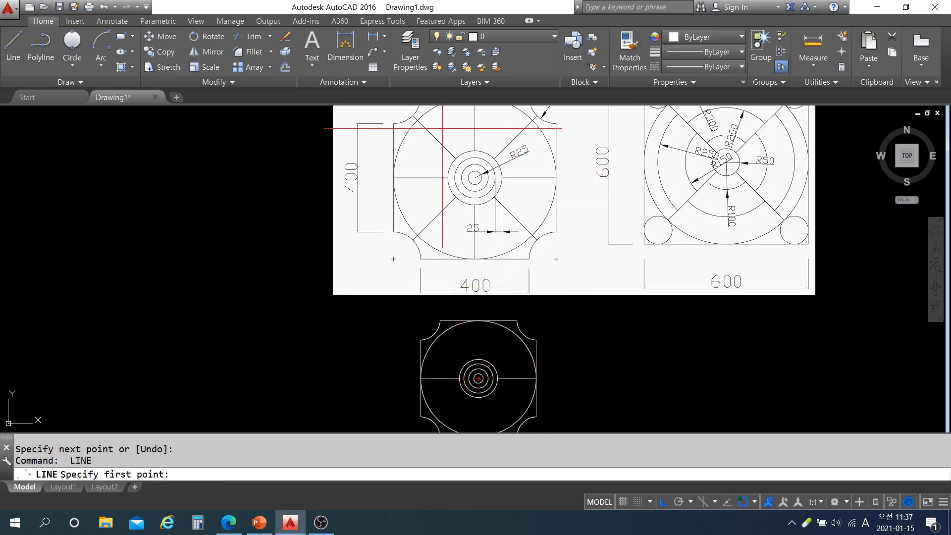
pyautogui.moveTo(528, 324); pyautogui.dragTo(518, 310, button='middle')
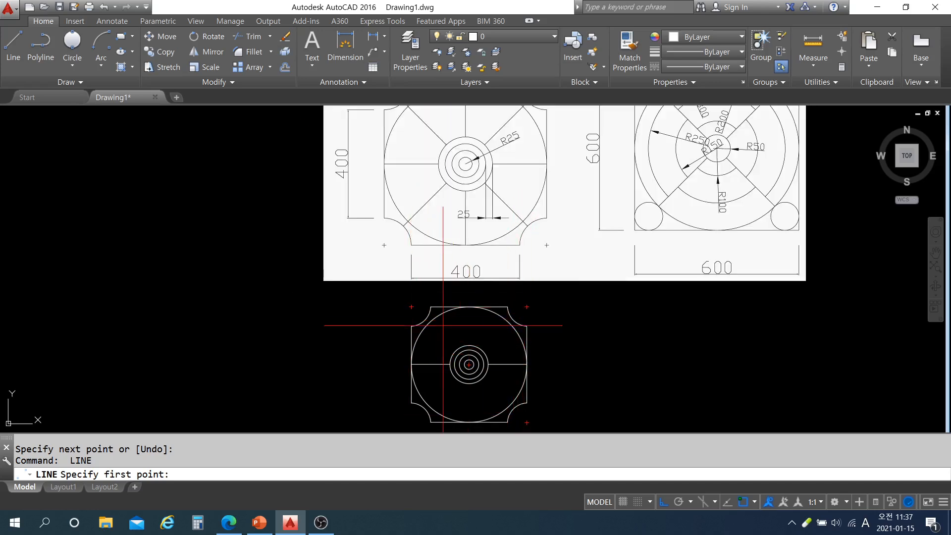
pyautogui.click(411, 307)
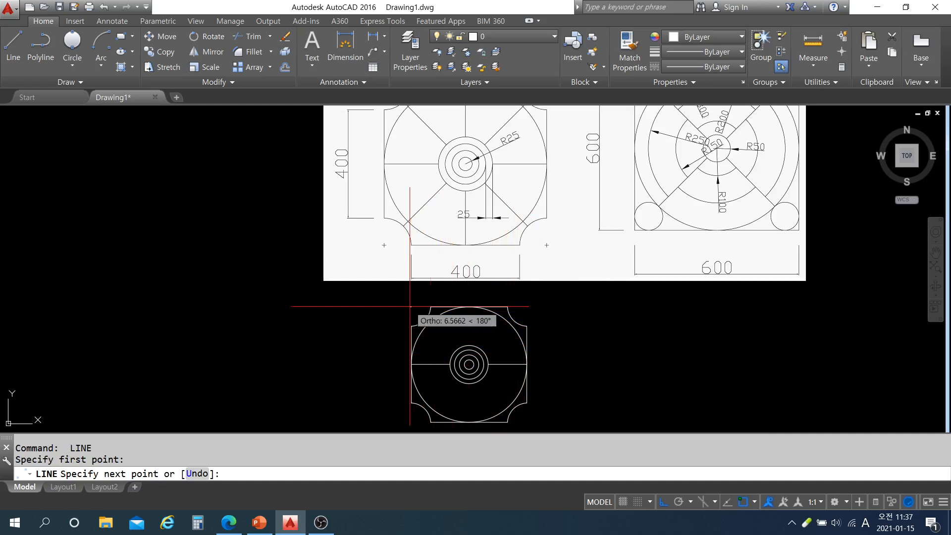
pyautogui.click(670, 317)
pyautogui.press('Return')
pyautogui.moveTo(521, 324); pyautogui.dragTo(520, 294, button='middle')
pyautogui.press('Return')
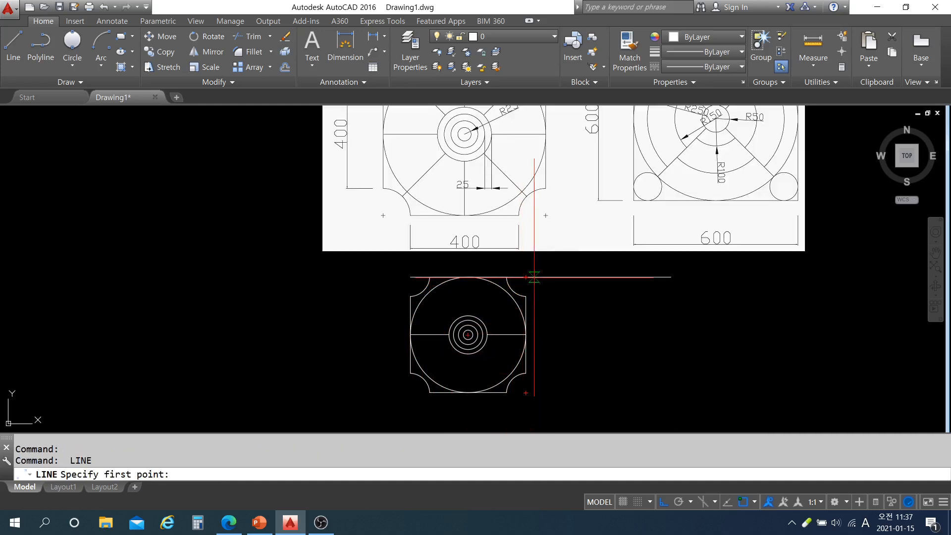
pyautogui.click(525, 391)
pyautogui.click(524, 263)
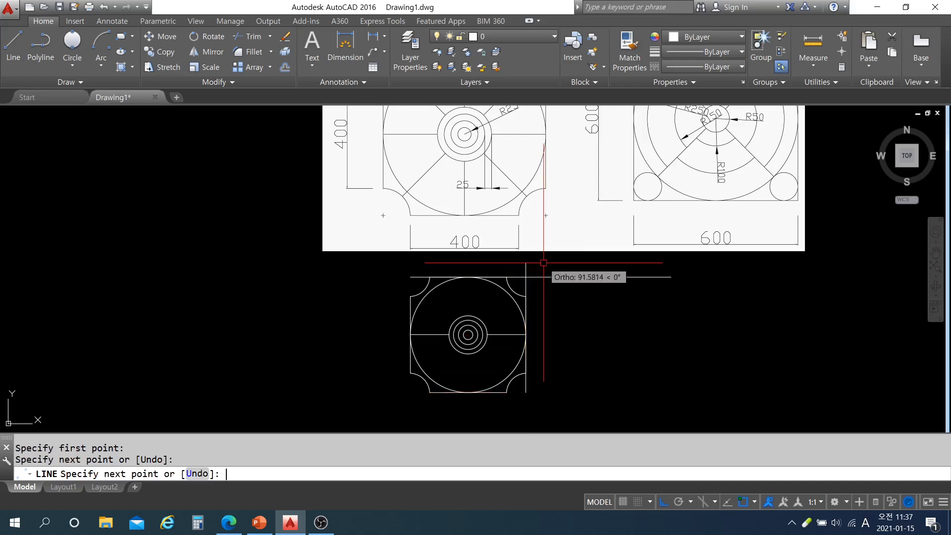
pyautogui.press('Return')
# - Draw a diagonal line from the tile's virtual top-left corner to its virtual bottom-right corner
pyautogui.write('l')
pyautogui.press('Return')
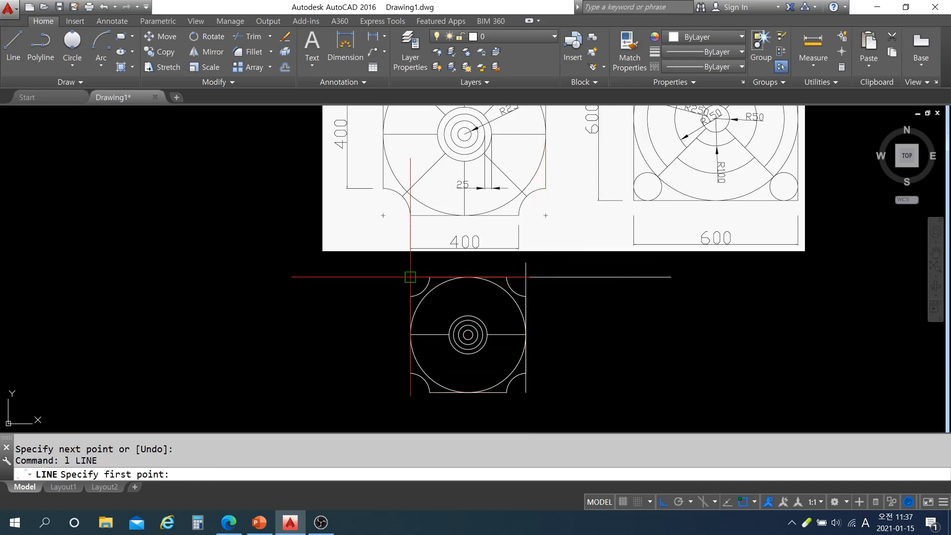
pyautogui.click(410, 277)
pyautogui.click(525, 393)
pyautogui.press('Return')
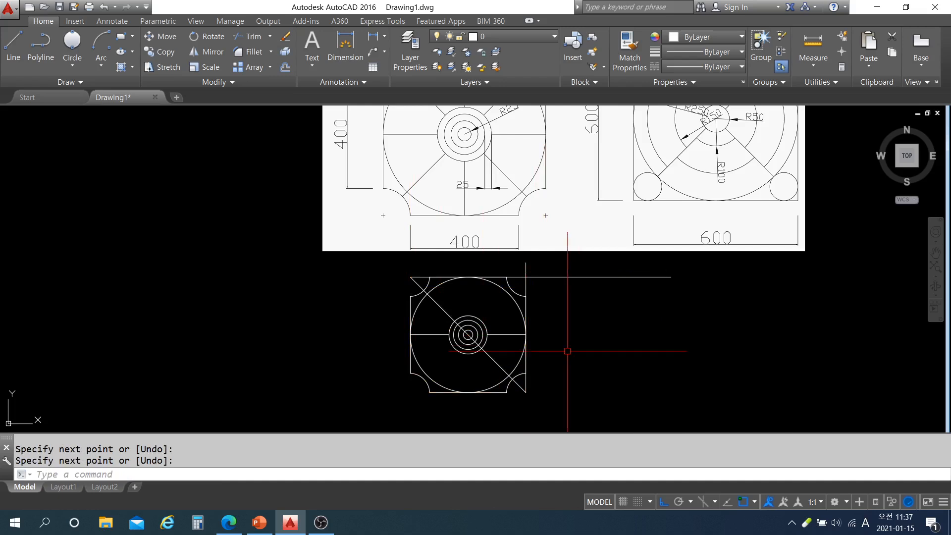
# - Trim the diagonal's ends outside the notch arcs and the helper line's stub at the top-left corner
pyautogui.press('Escape')
pyautogui.press('Escape')
pyautogui.write('tr')
pyautogui.press('Return')
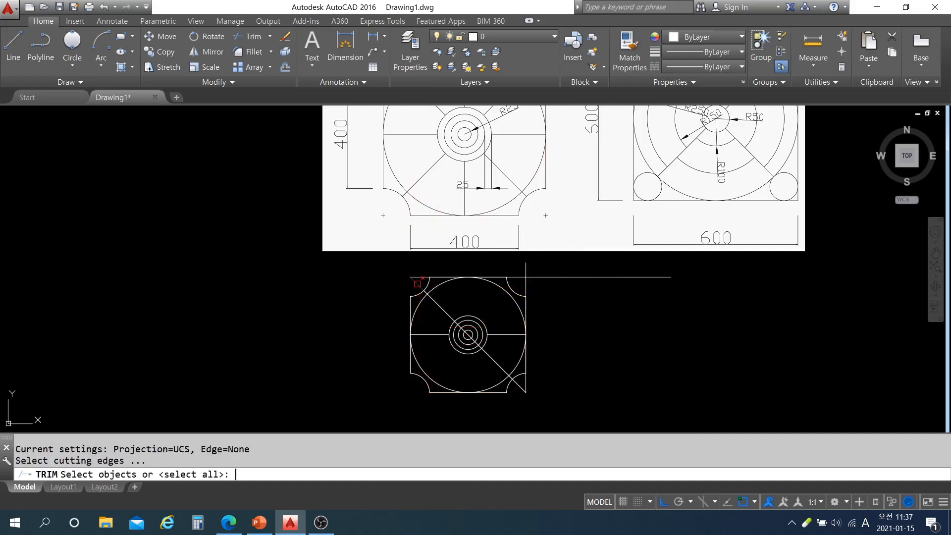
pyautogui.press('Return')
pyautogui.click(417, 283)
pyautogui.click(416, 280)
pyautogui.click(416, 280)
pyautogui.press('Escape')
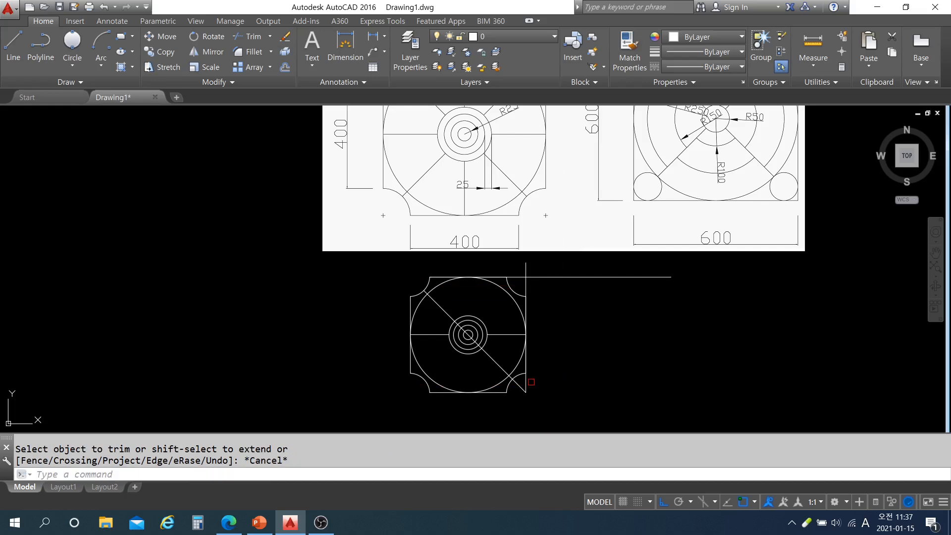
# - Delete the vertical and horizontal helper lines along the tile's right and top sides
pyautogui.click(526, 379)
pyautogui.click(549, 279)
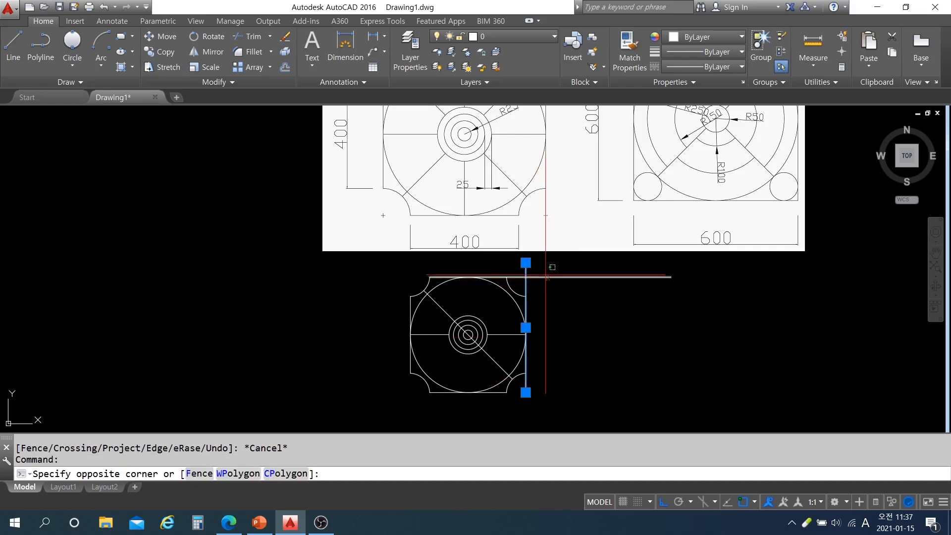
pyautogui.click(569, 301)
pyautogui.press('Delete')
pyautogui.press('Escape')
# - Draw horizontal helper lines outward from the tile's virtual top-right corner and from its virtual bottom-left corner
pyautogui.write('l')
pyautogui.press('Return')
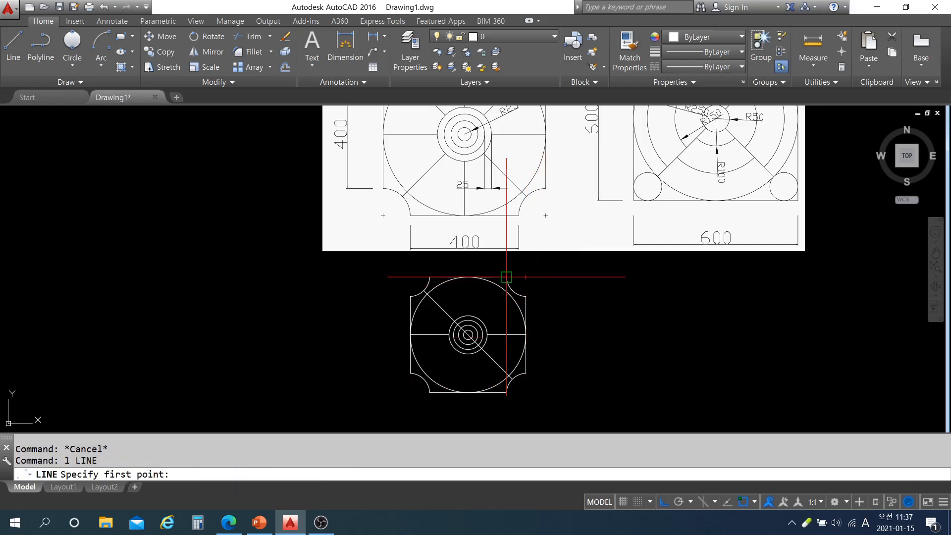
pyautogui.click(525, 277)
pyautogui.click(611, 277)
pyautogui.press('Return')
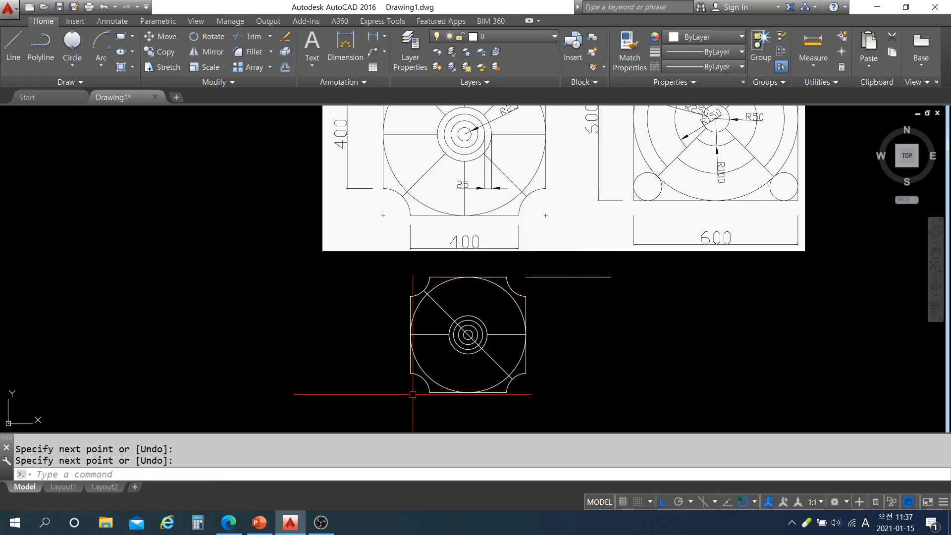
pyautogui.press('Return')
pyautogui.click(409, 392)
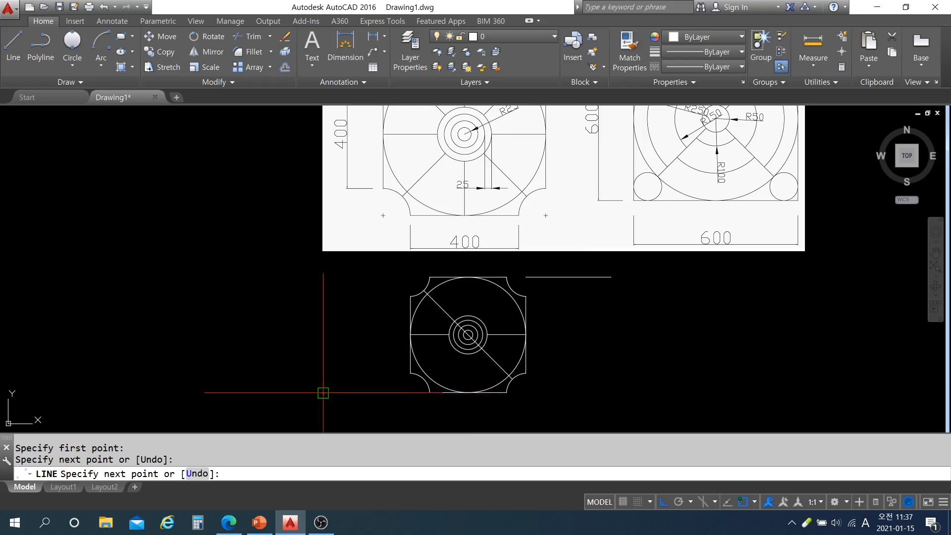
pyautogui.click(323, 392)
pyautogui.press('Return')
# - Draw the second diagonal from the tile's virtual bottom-left corner to its virtual top-right corner
pyautogui.press('Return')
pyautogui.click(410, 392)
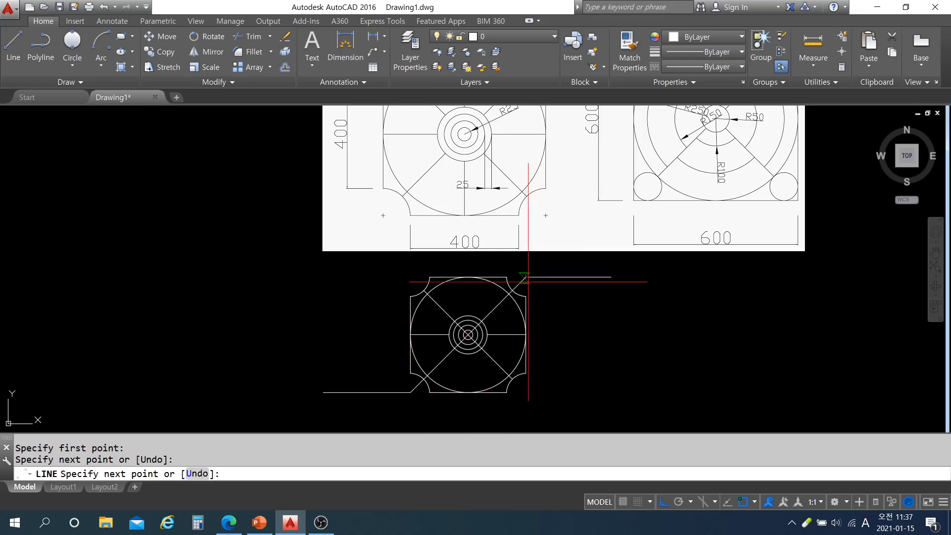
pyautogui.press('Escape')
pyautogui.press('Escape')
# - Trim the second diagonal's ends beyond the bottom-left and top-right notch arcs
pyautogui.write('tr')
pyautogui.press('Return')
pyautogui.press('Return')
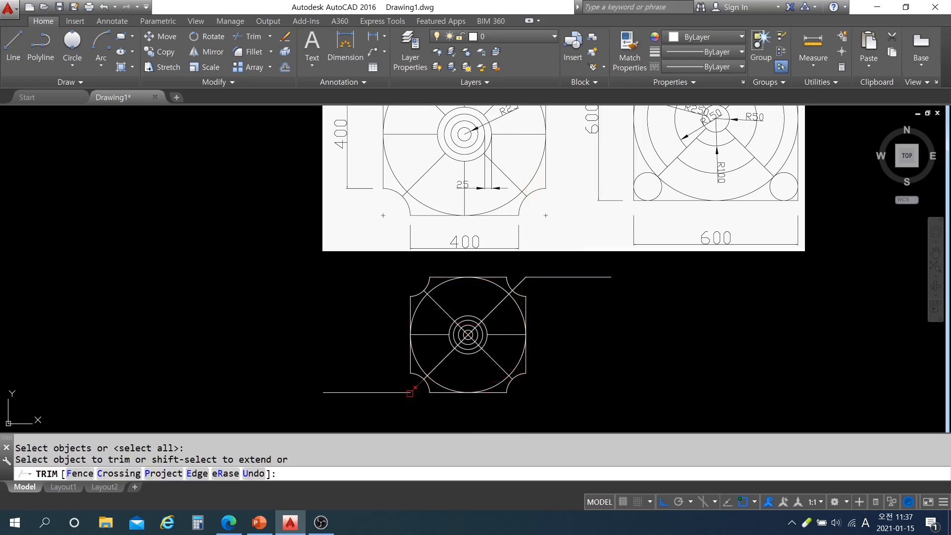
pyautogui.write('e')
pyautogui.press('Return')
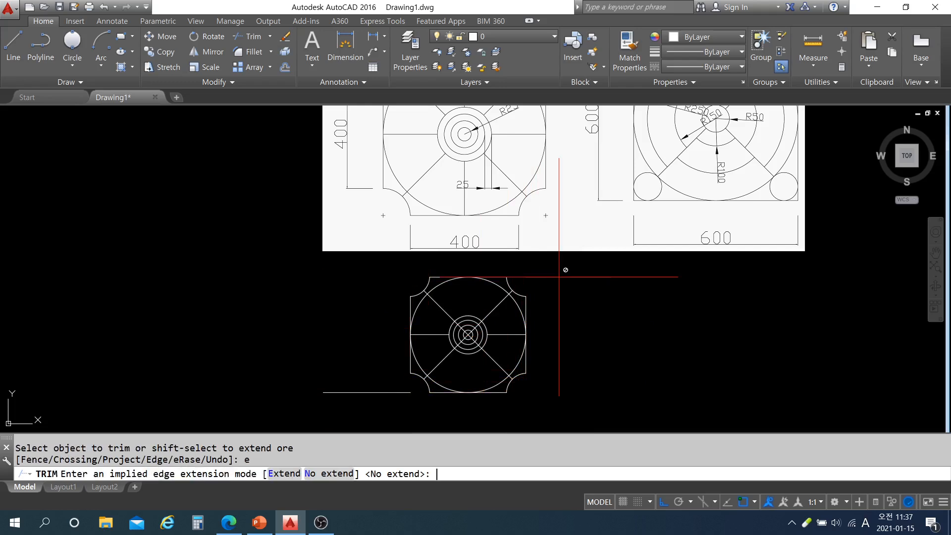
pyautogui.press('Escape')
pyautogui.press('Escape')
# - Erase the two horizontal helper lines beside the tile's bottom-left and top-right corners
pyautogui.click(357, 414)
pyautogui.click(331, 362)
pyautogui.write('e')
pyautogui.press('Return')
pyautogui.click(580, 291)
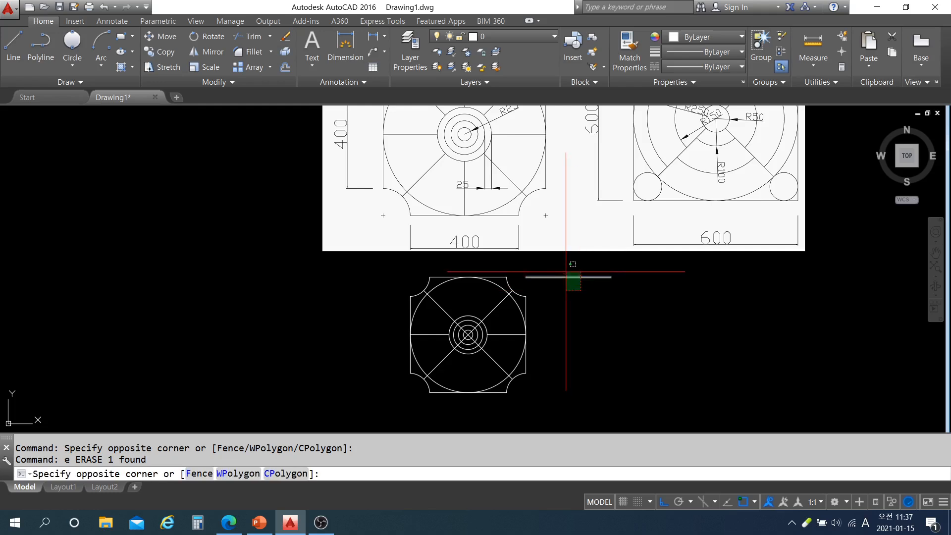
pyautogui.click(565, 272)
pyautogui.press('Return')
pyautogui.press('Escape')
# - Trim both diagonals inside the outermost concentric ring, using that ring as the cutting edge
pyautogui.moveTo(478, 309); pyautogui.dragTo(474, 340, button='middle')
pyautogui.write('ts or')
pyautogui.press('Return')
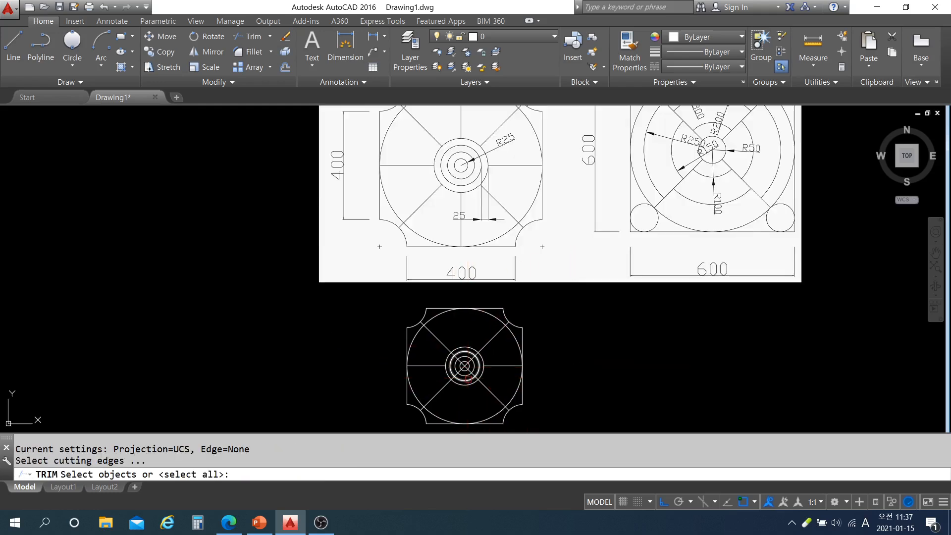
pyautogui.scroll(6, 467, 379)
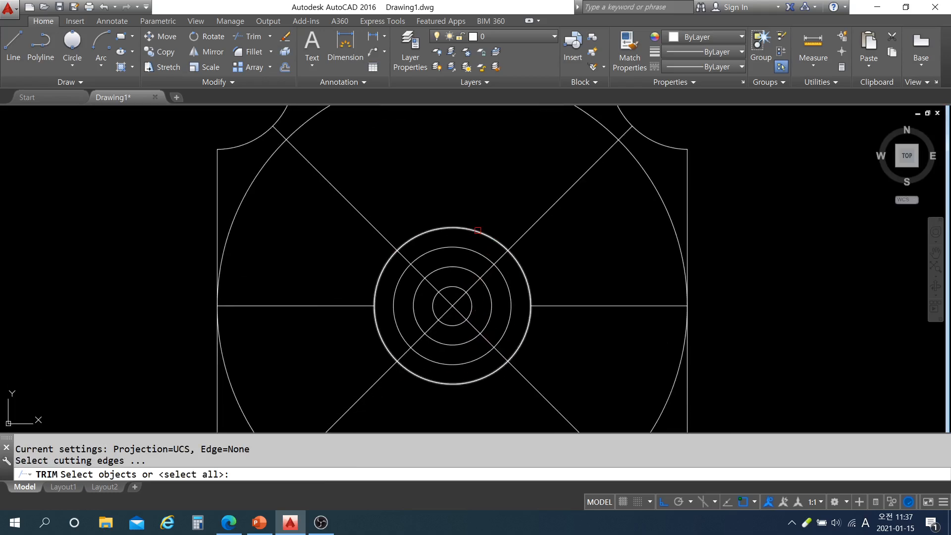
pyautogui.click(477, 230)
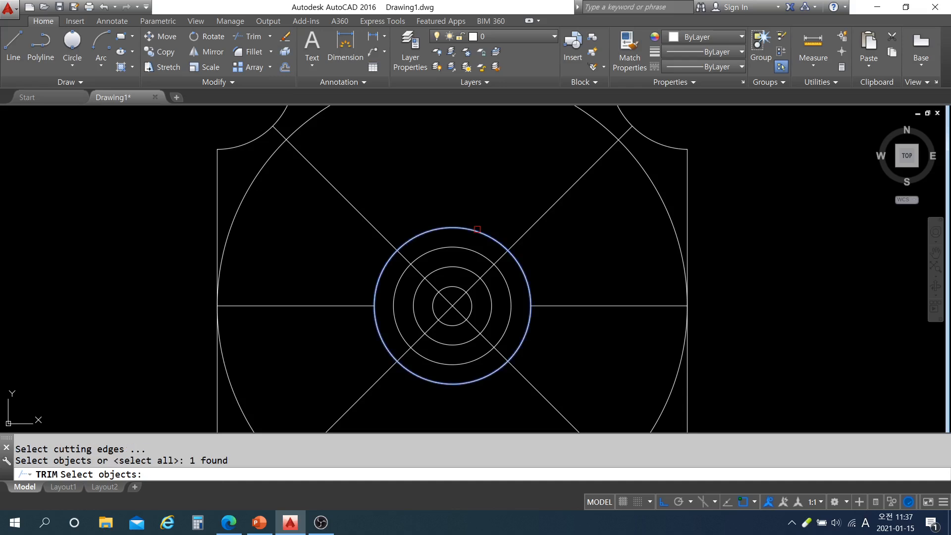
pyautogui.press('Return')
pyautogui.click(494, 251)
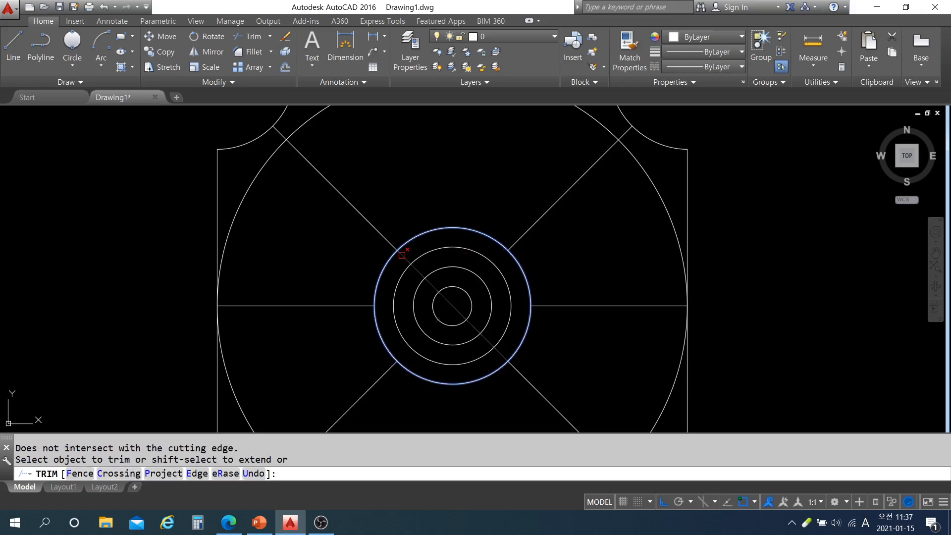
pyautogui.scroll(-8, 402, 255)
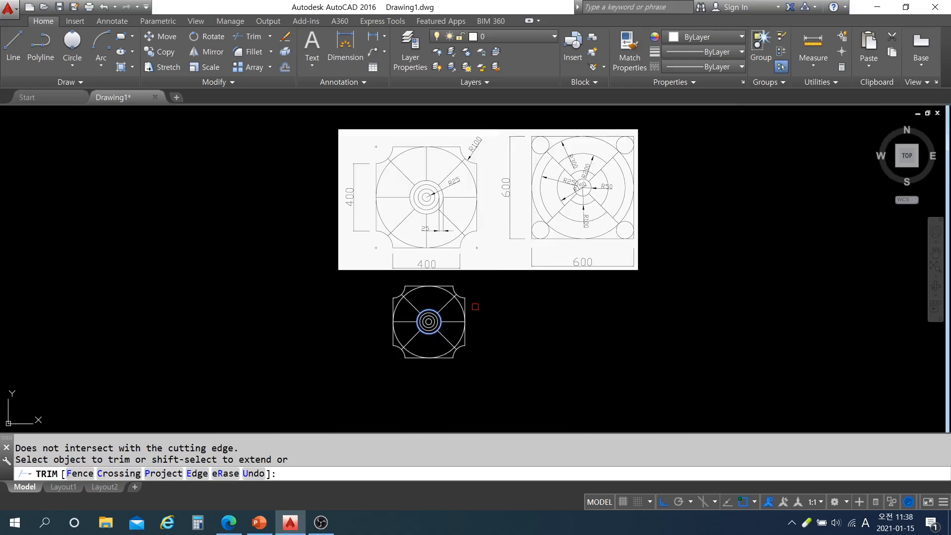
pyautogui.press('Return')
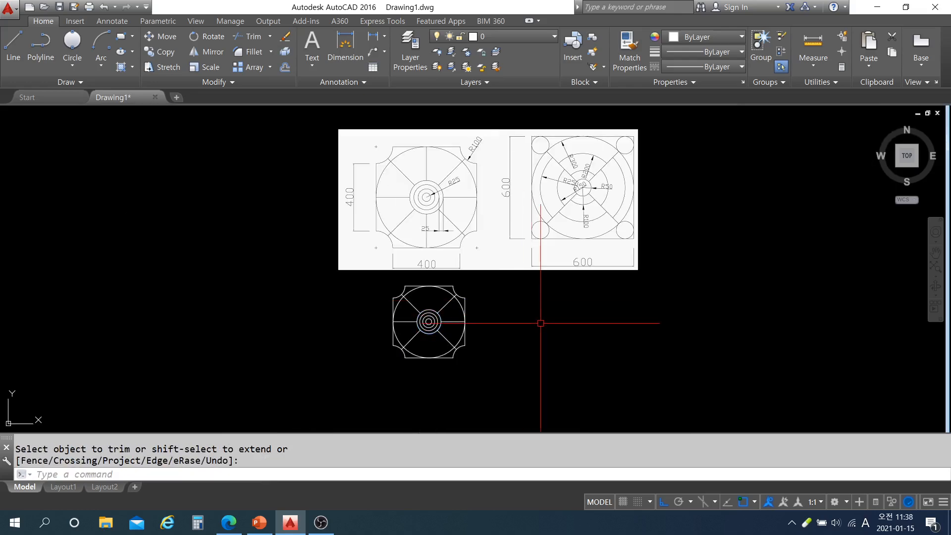
# - Draw a 600 by 600 square with lines beneath the reference's second tile, closing it at its bottom-left starting corner
pyautogui.moveTo(605, 318); pyautogui.dragTo(550, 335, button='middle')
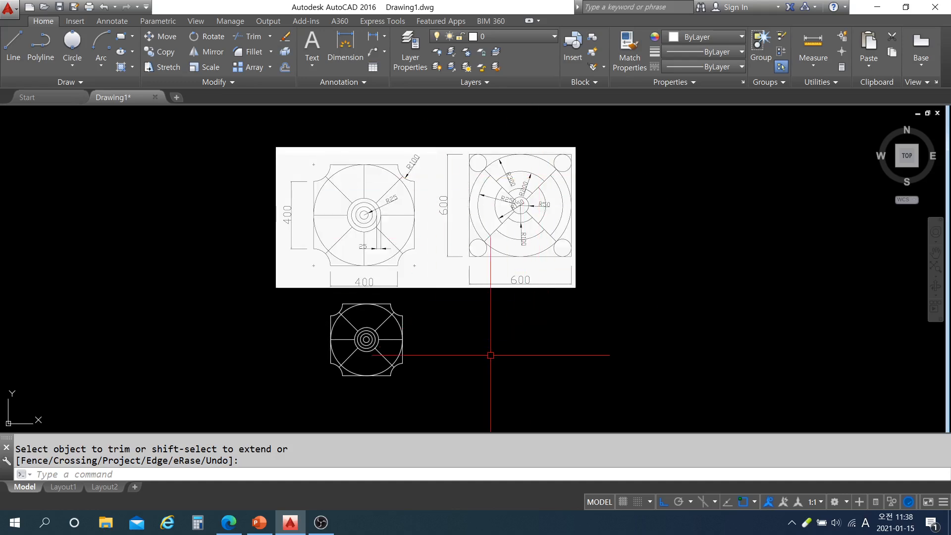
pyautogui.press('Escape')
pyautogui.press('Escape')
pyautogui.write('l')
pyautogui.press('Return')
pyautogui.click(481, 371)
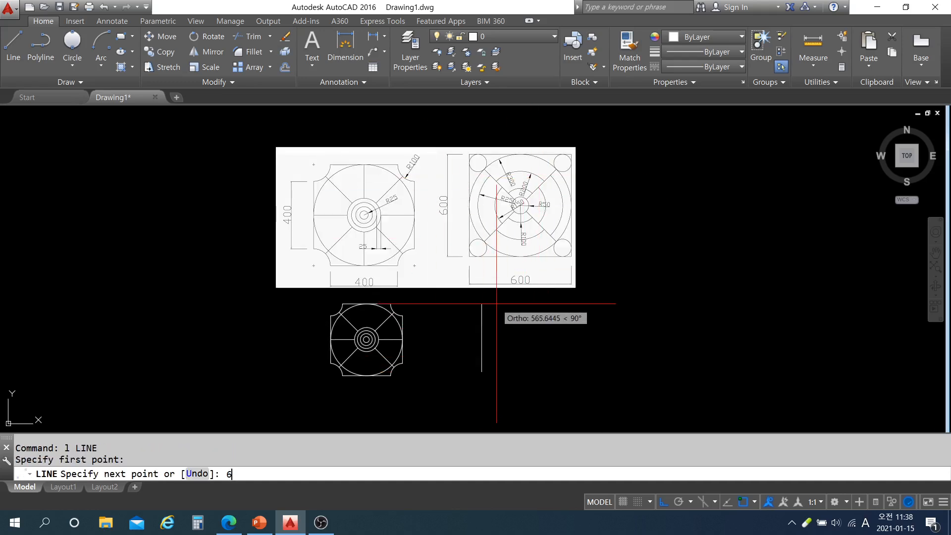
pyautogui.press('Return')
pyautogui.write('600')
pyautogui.press('Return')
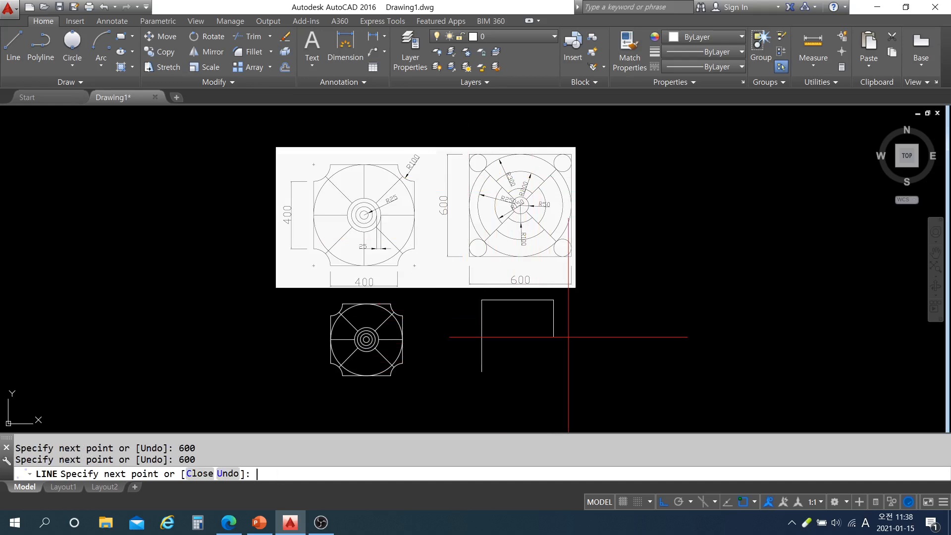
pyautogui.write('600')
pyautogui.press('Return')
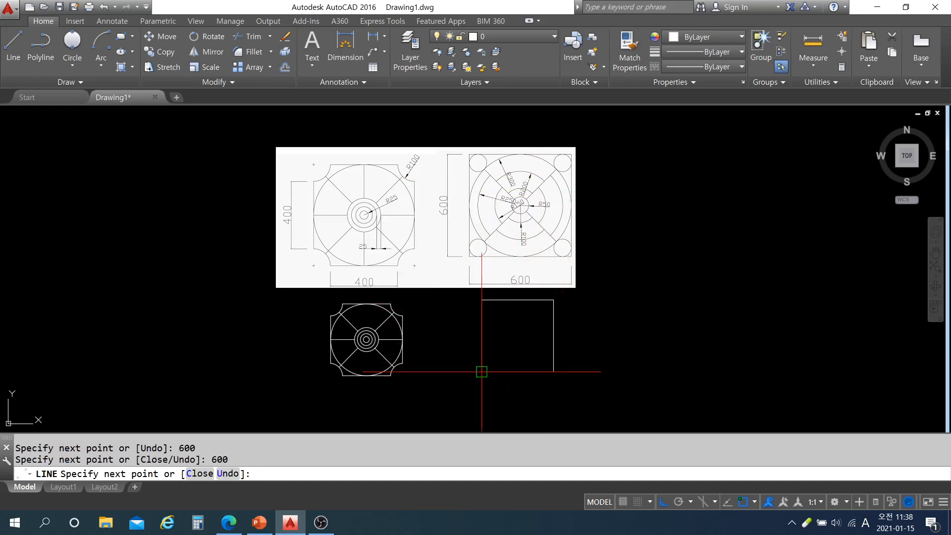
pyautogui.click(482, 371)
pyautogui.press('Escape')
# - Move the whole square slightly downward, away from the reference image
pyautogui.write('m')
pyautogui.press('Return')
pyautogui.click(584, 391)
pyautogui.click(479, 299)
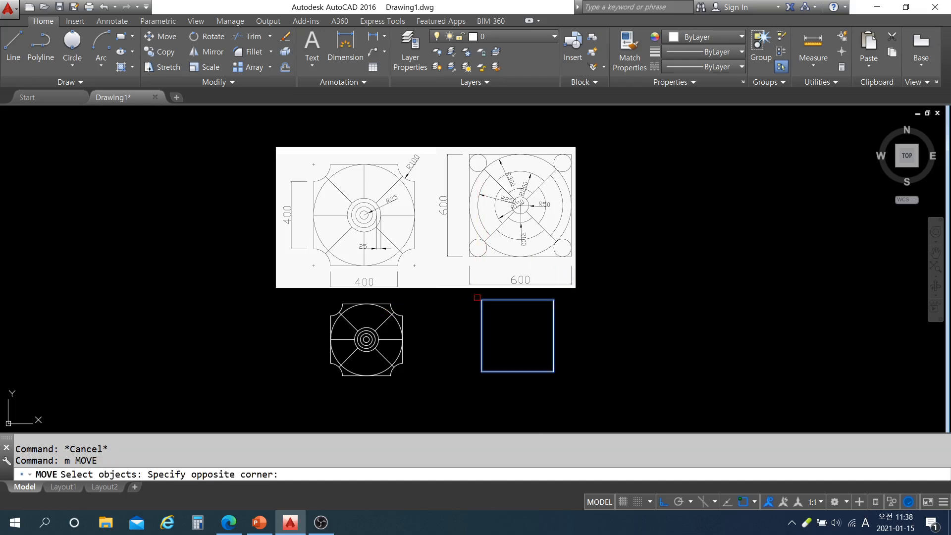
pyautogui.press('Return')
pyautogui.click(632, 342)
pyautogui.click(640, 344)
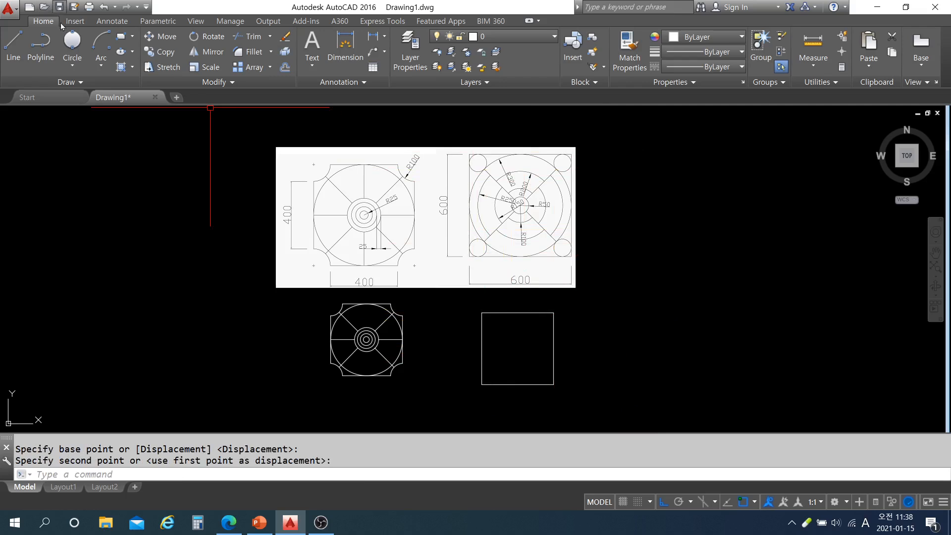
# - Draw a two-point circle inside the square, between the midpoints of its left and right sides
pyautogui.click(74, 63)
pyautogui.click(91, 139)
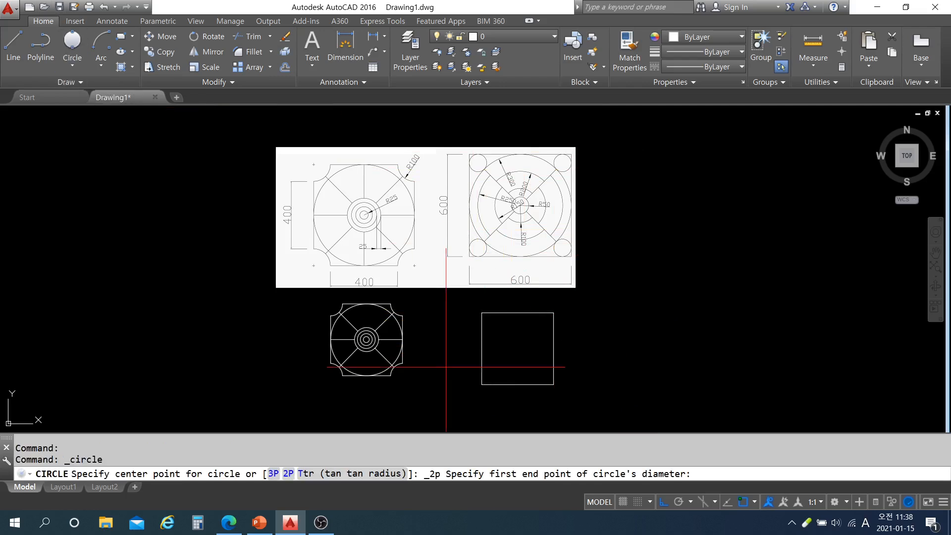
pyautogui.click(482, 348)
pyautogui.click(553, 348)
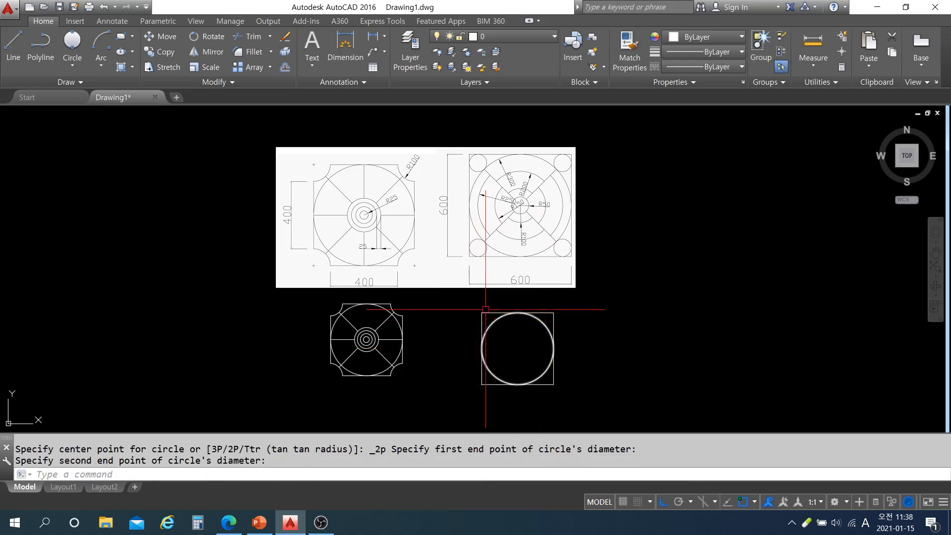
# - Draw a circle in the square's top-left corner tangent to the top side, the left side and the large circle
pyautogui.click(79, 68)
pyautogui.click(99, 214)
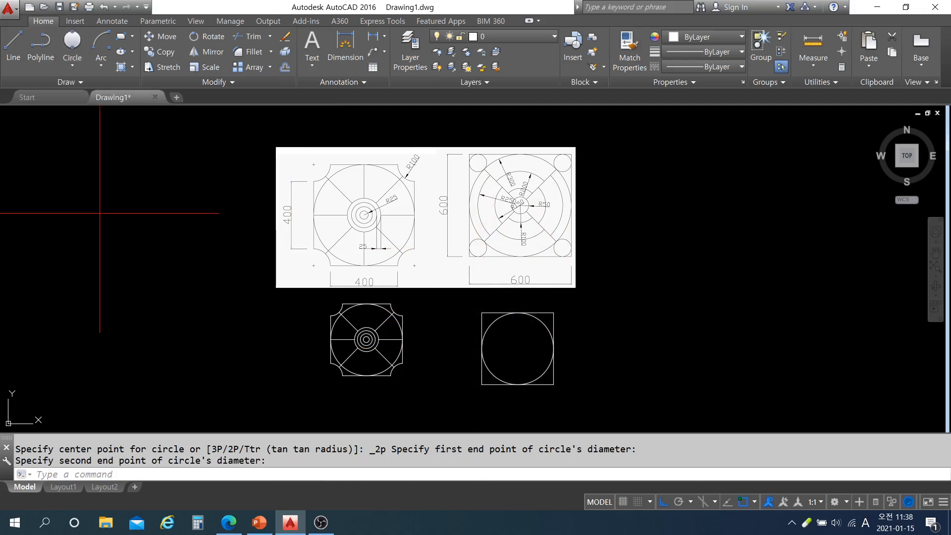
pyautogui.scroll(5, 486, 313)
pyautogui.click(503, 310)
pyautogui.click(470, 339)
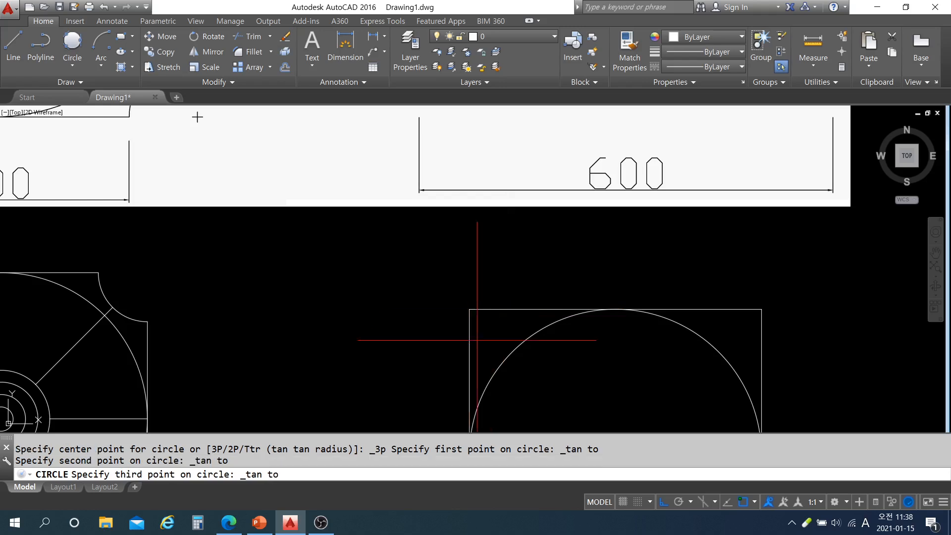
pyautogui.click(509, 355)
pyautogui.moveTo(726, 329); pyautogui.dragTo(645, 253, button='middle')
# - Draw a circle in the square's top-right corner tangent to the top side, the right side and the large circle
pyautogui.press('space')
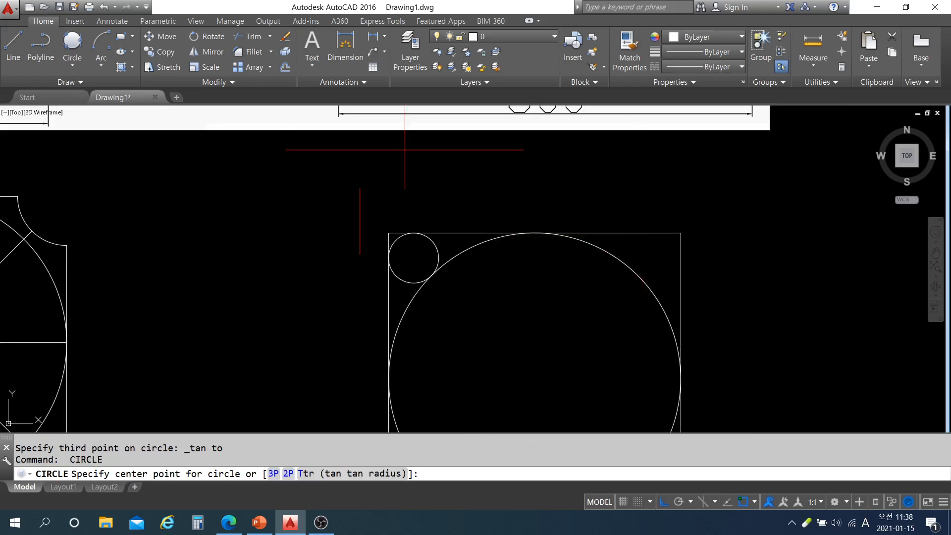
pyautogui.click(72, 48)
pyautogui.click(71, 64)
pyautogui.click(95, 217)
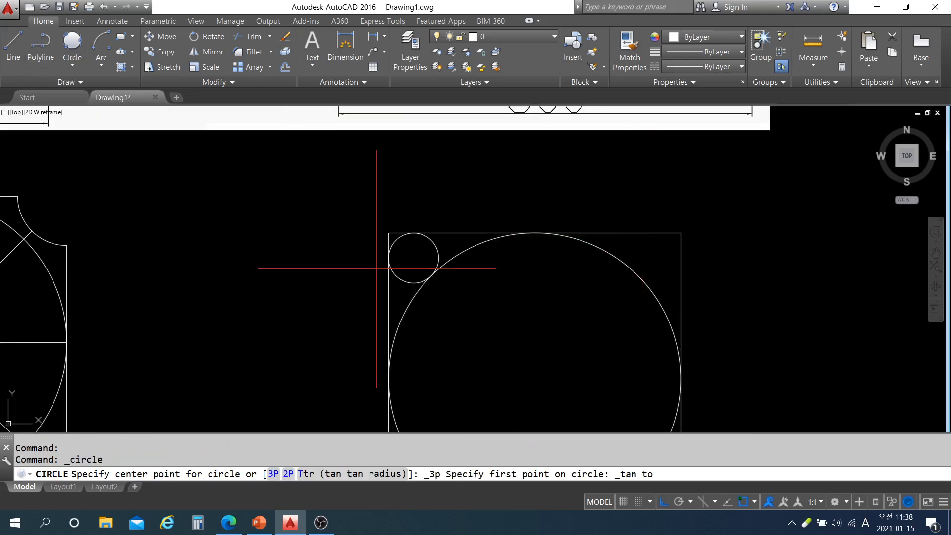
pyautogui.click(652, 232)
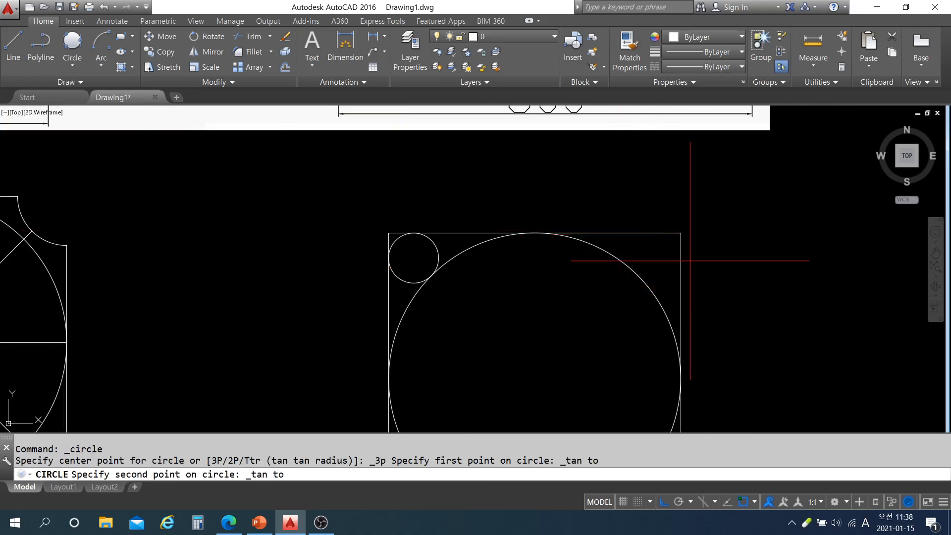
pyautogui.click(680, 257)
pyautogui.click(637, 272)
pyautogui.scroll(-3, 596, 340)
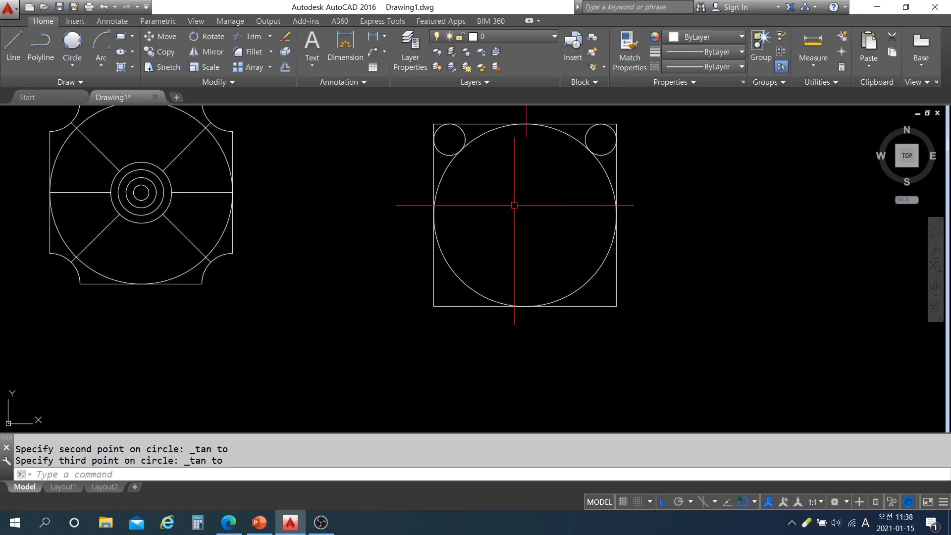
# - Draw a circle in the square's bottom-left corner tangent to the left side, the bottom side and the large circle
pyautogui.click(71, 65)
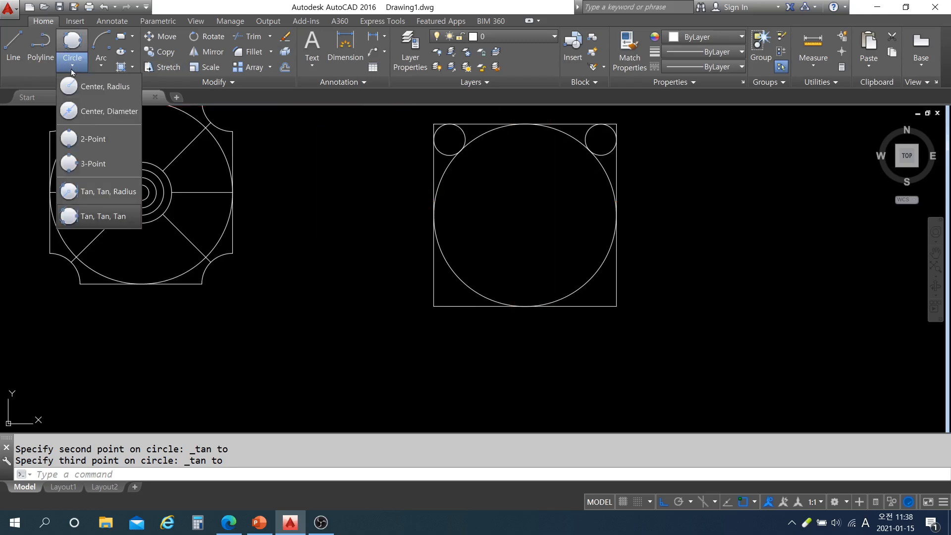
pyautogui.click(95, 217)
pyautogui.click(435, 296)
pyautogui.click(452, 306)
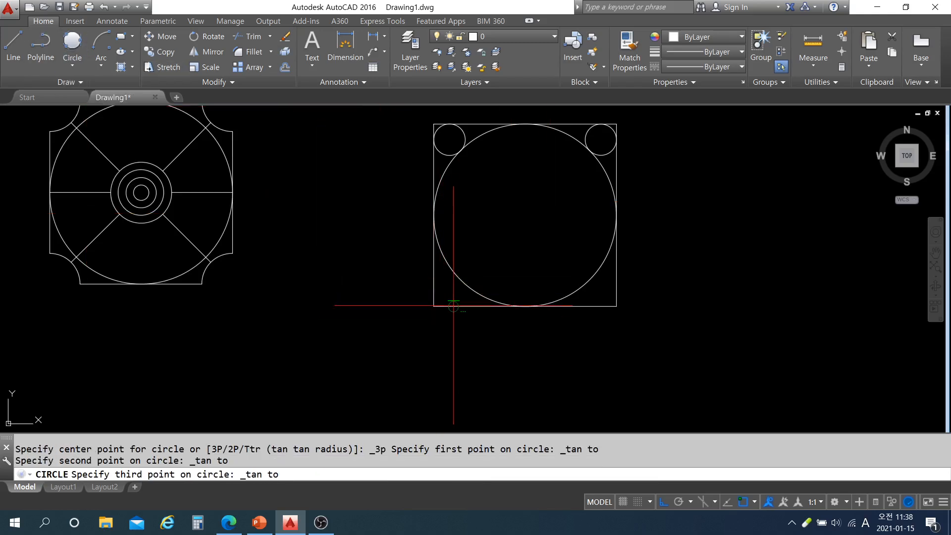
pyautogui.click(468, 282)
# - Try to draw a three-tangent circle in the square's bottom-right corner
pyautogui.click(67, 64)
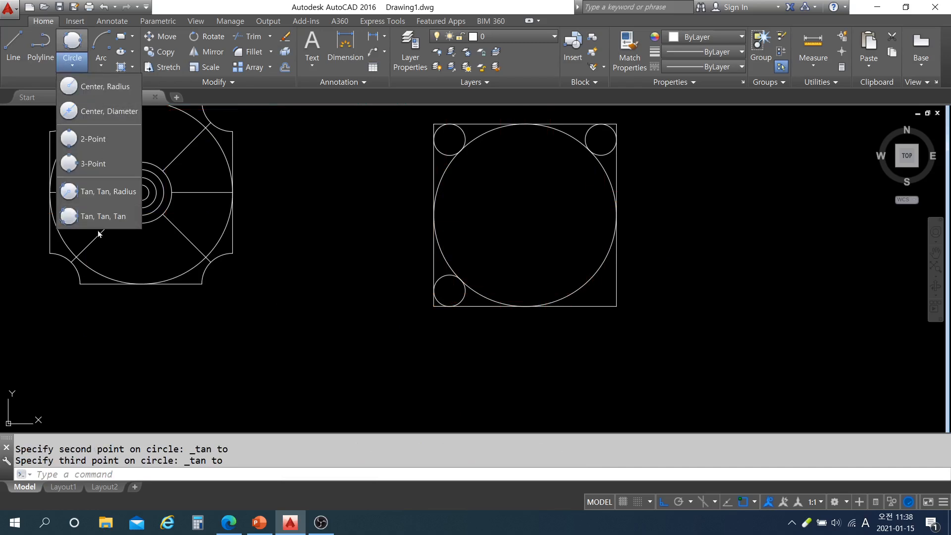
pyautogui.click(95, 217)
pyautogui.click(614, 283)
pyautogui.click(590, 306)
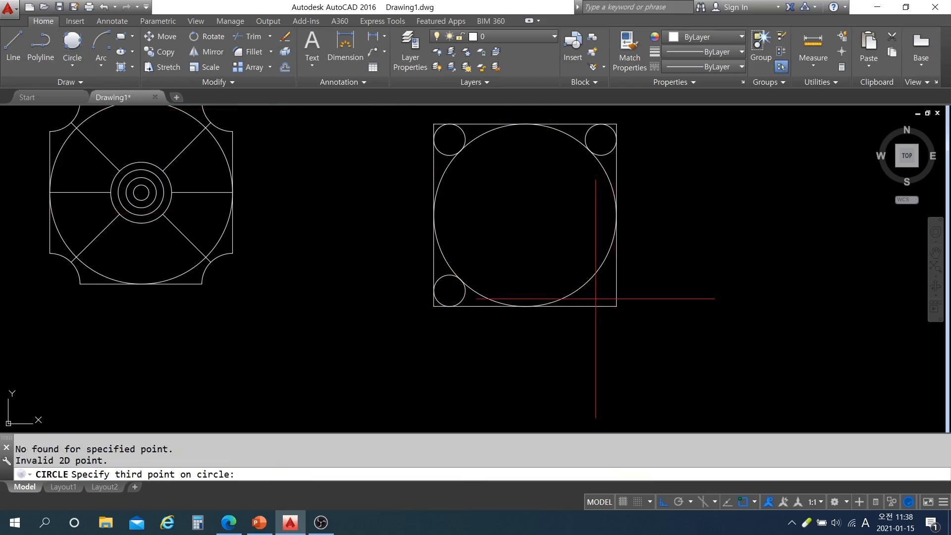
pyautogui.click(590, 307)
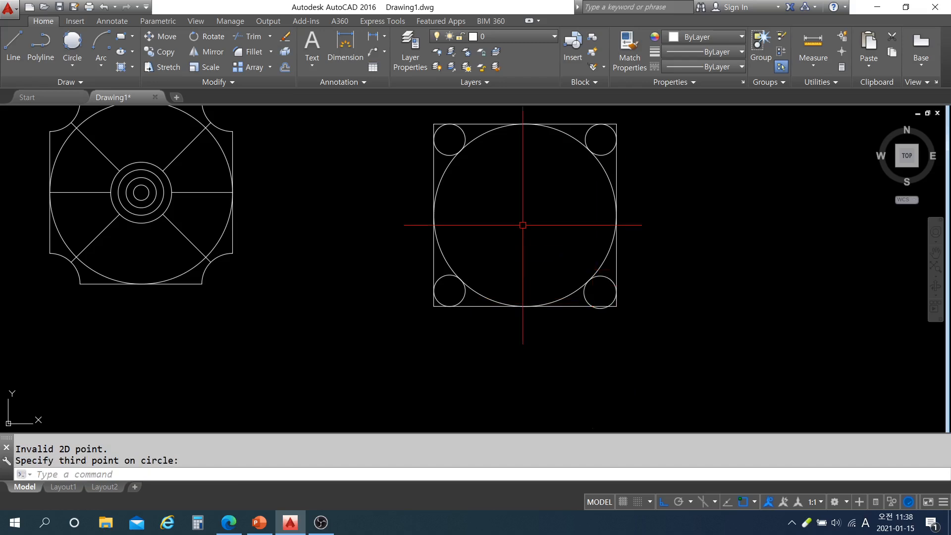
# - Erase the misplaced circle in the square's bottom-right corner
pyautogui.click(599, 271)
pyautogui.click(601, 291)
pyautogui.write('e')
pyautogui.press('Return')
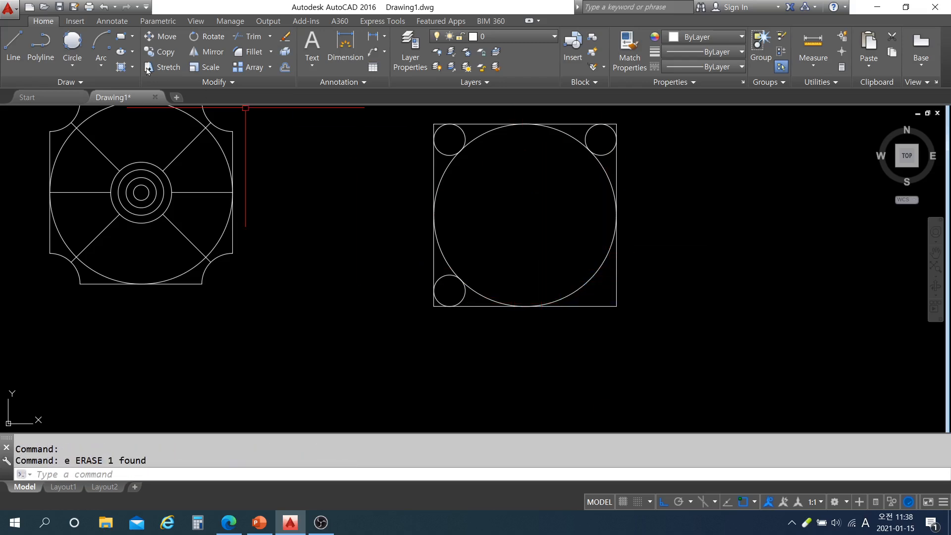
# - Draw a circle in the square's bottom-right corner tangent to the large circle, the bottom side and the right side
pyautogui.click(72, 66)
pyautogui.click(95, 217)
pyautogui.click(586, 280)
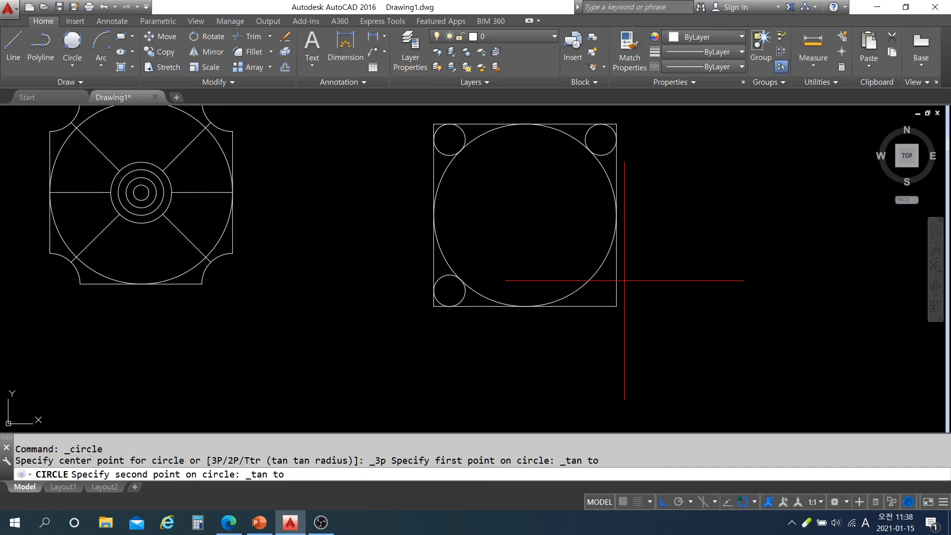
pyautogui.click(598, 305)
pyautogui.scroll(-5, 567, 189)
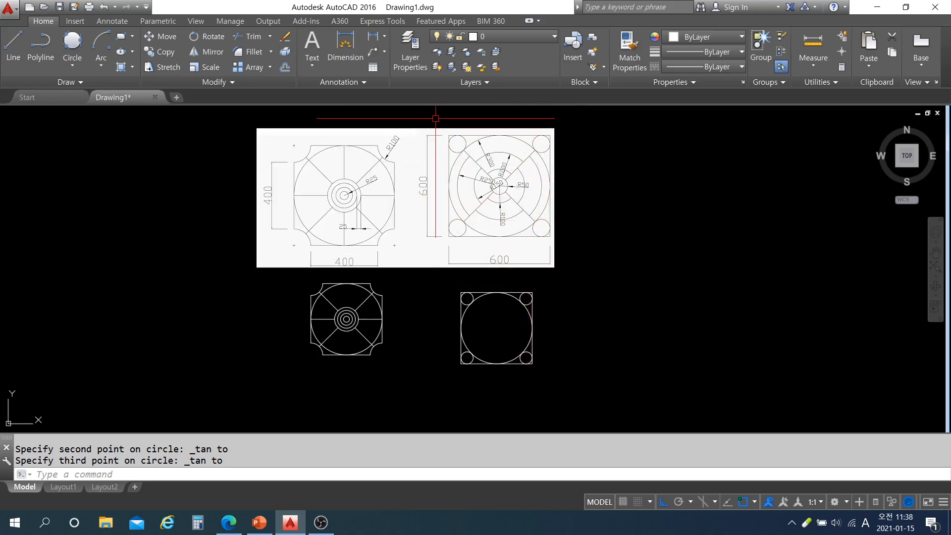
# - Draw a diagonal line from the square's top-right corner to its bottom-left corner
pyautogui.write('l')
pyautogui.press('Return')
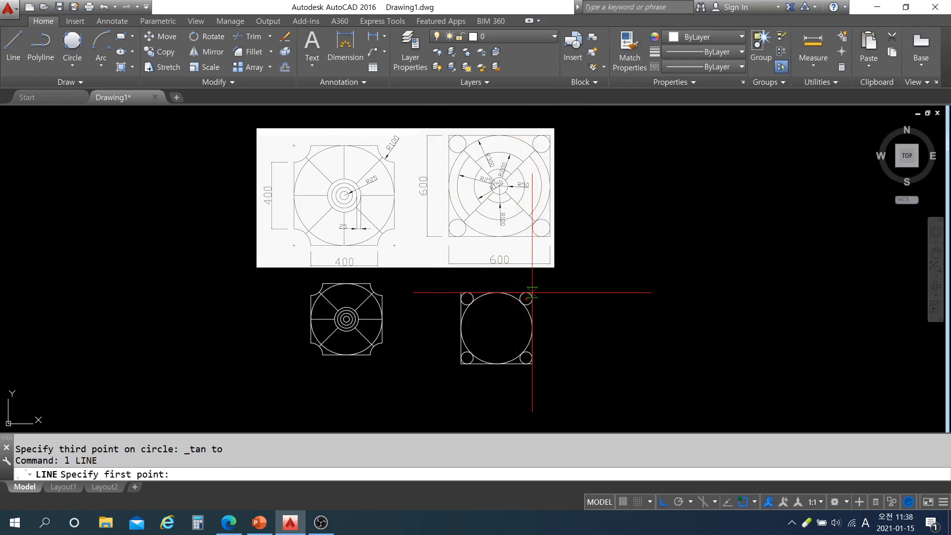
pyautogui.click(532, 292)
pyautogui.click(461, 363)
pyautogui.press('Return')
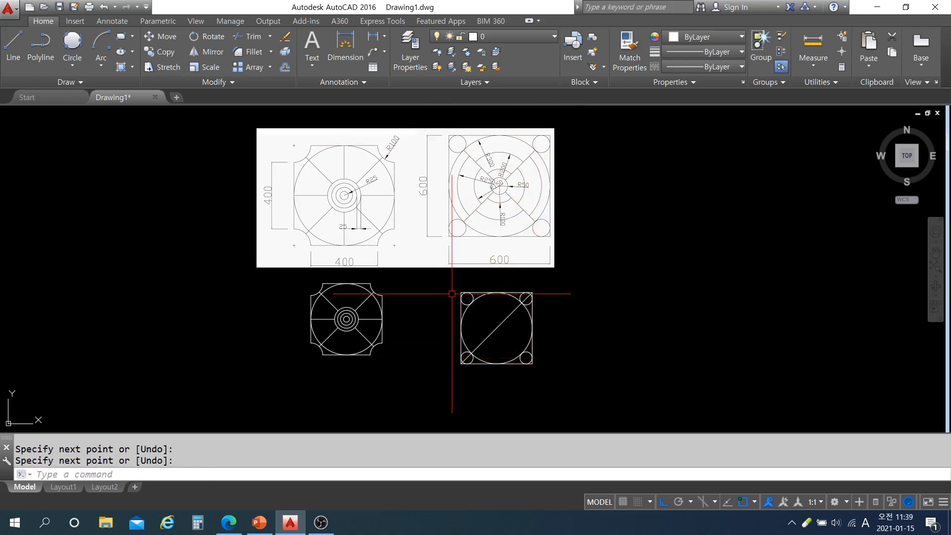
# - Draw the other diagonal from the square's top-left corner to its bottom-right corner
pyautogui.press('Return')
pyautogui.click(461, 293)
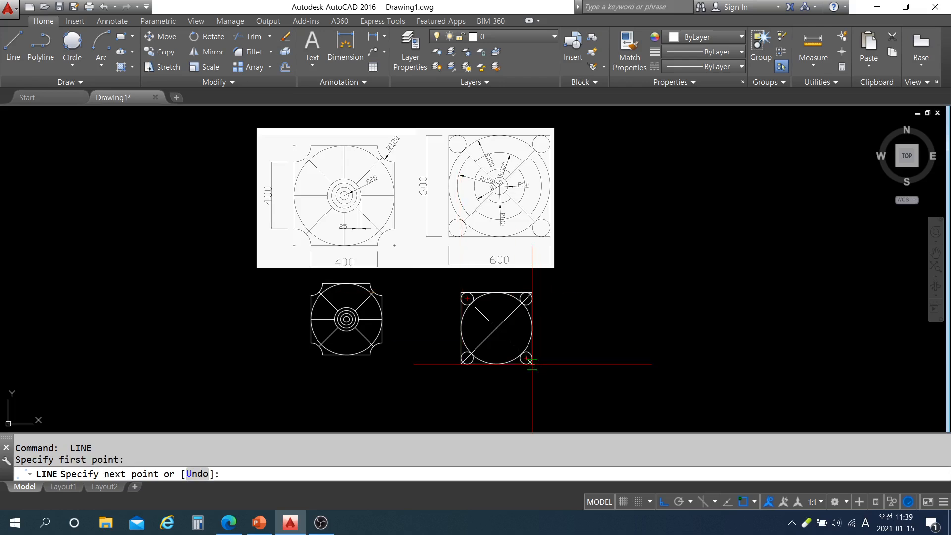
pyautogui.click(532, 363)
pyautogui.press('Return')
pyautogui.press('Escape')
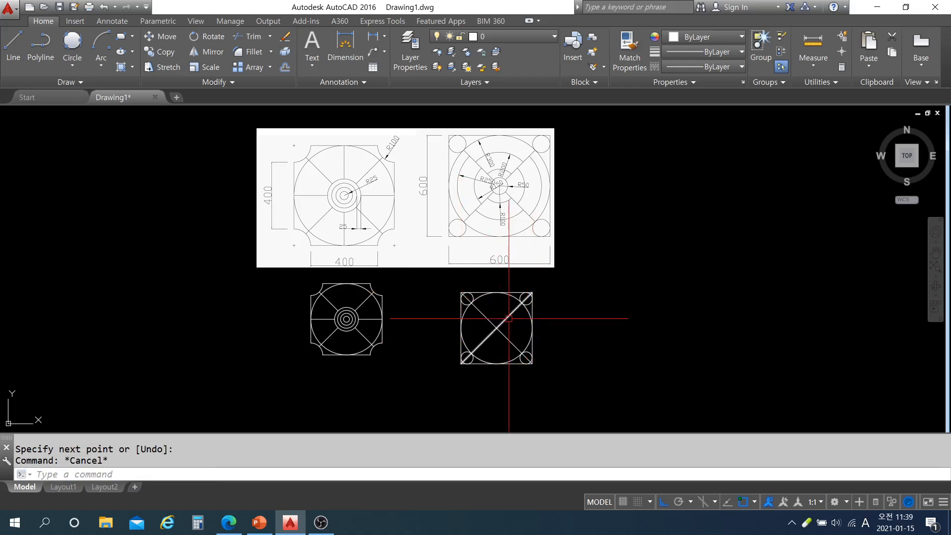
# - Trim the four diagonal ends outside the large circle, using that circle as the cutting edge
pyautogui.write('tr')
pyautogui.press('Return')
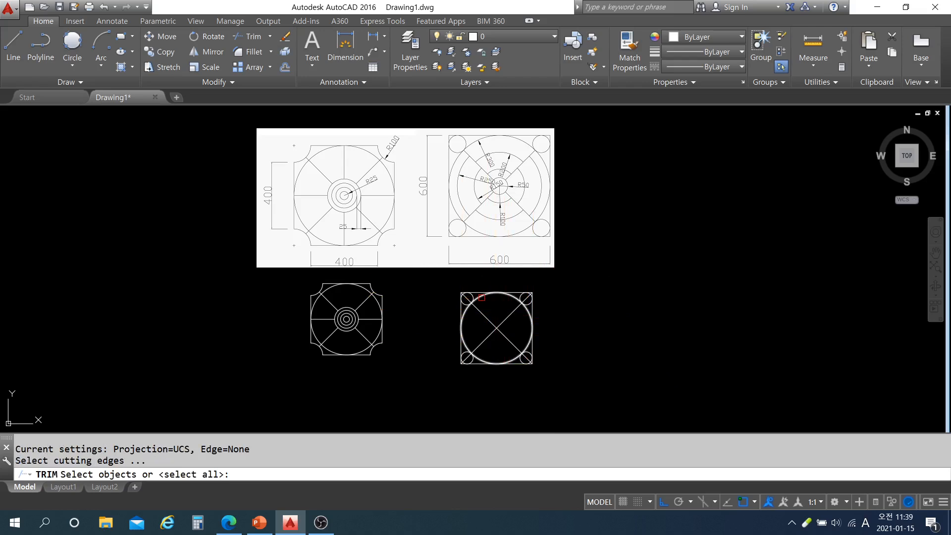
pyautogui.click(482, 297)
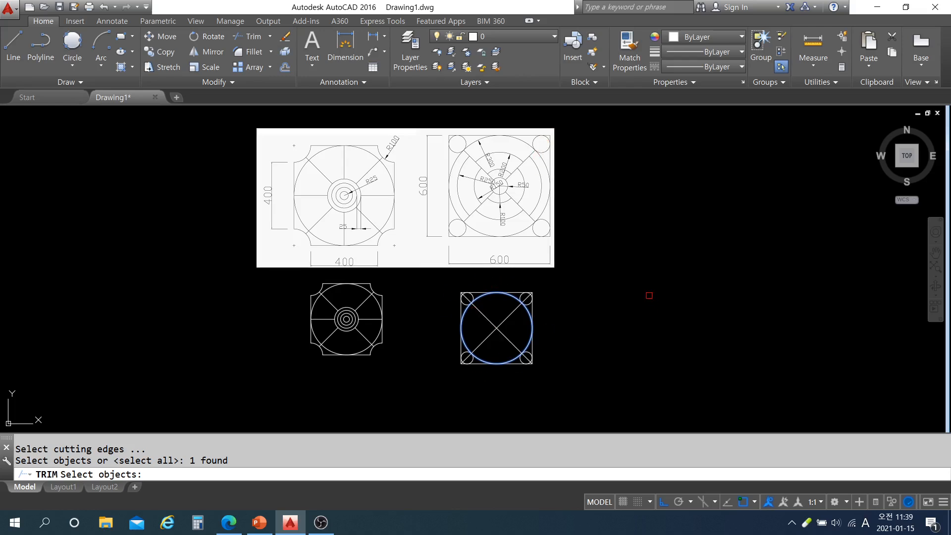
pyautogui.press('Return')
pyautogui.click(463, 299)
pyautogui.scroll(2, 463, 299)
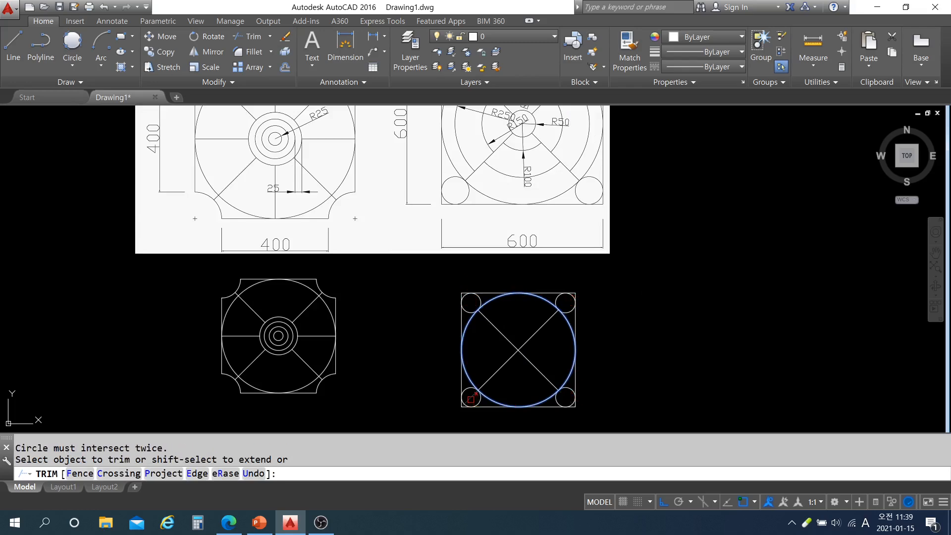
pyautogui.press('Return')
# - Draw a circle of radius 50 centred on the crossing of the second tile's diagonals, following the reference
pyautogui.moveTo(660, 281); pyautogui.dragTo(641, 321, button='middle')
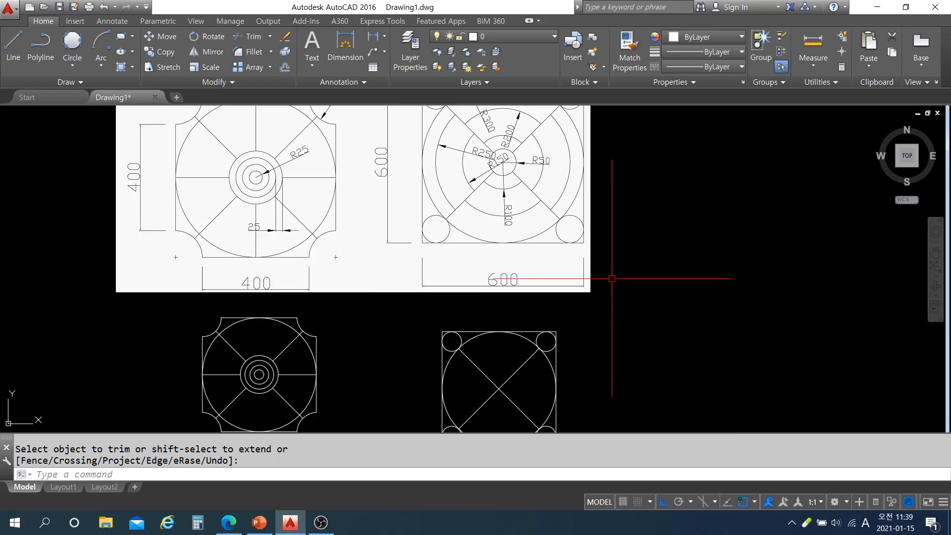
pyautogui.moveTo(535, 190)
pyautogui.mouseDown(button='middle')
pyautogui.moveTo(527, 222)
pyautogui.moveTo(491, 234)
pyautogui.mouseUp(button='middle')
pyautogui.scroll(6, 495, 198)
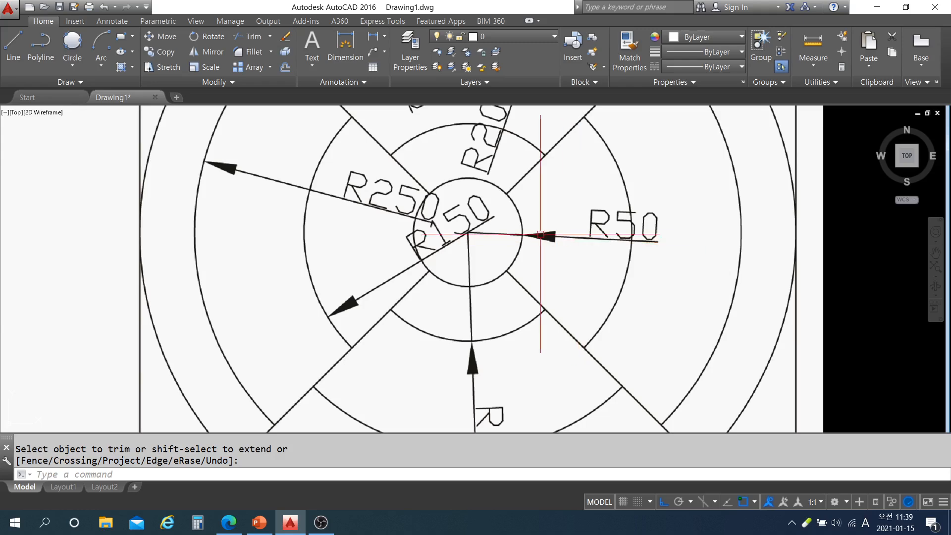
pyautogui.scroll(-4, 538, 234)
pyautogui.moveTo(532, 403)
pyautogui.mouseDown(button='middle')
pyautogui.moveTo(509, 219)
pyautogui.moveTo(516, 172)
pyautogui.mouseUp(button='middle')
pyautogui.press('Escape')
pyautogui.write('c')
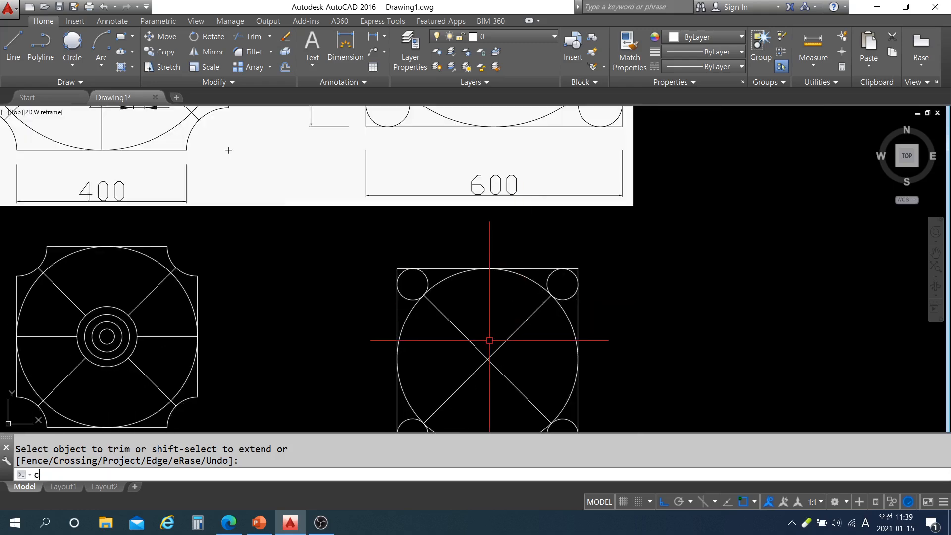
pyautogui.press('Return')
pyautogui.click(488, 358)
pyautogui.write('5')
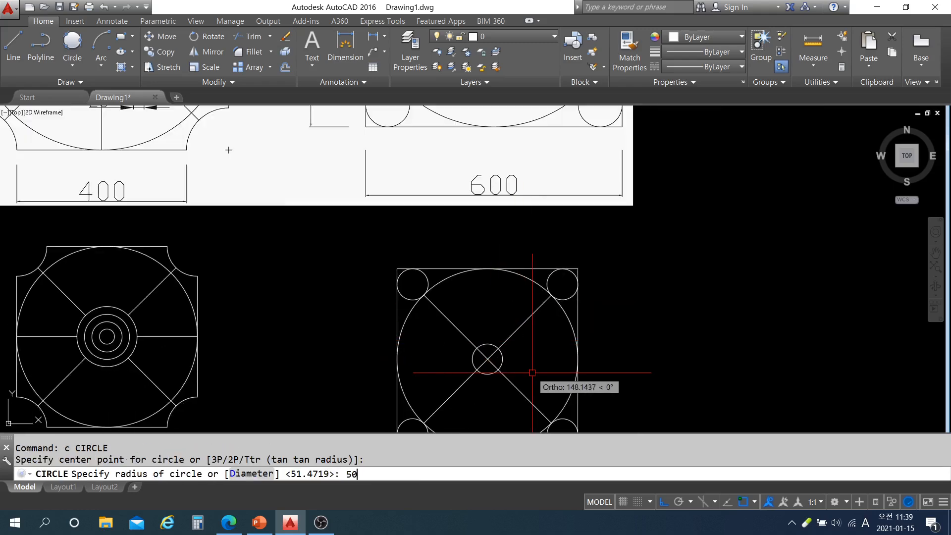
pyautogui.press('Return')
# - Offset the second tile's R50 centre circle outward four times at a distance of 50, making circles of radius 100, 150, 200 and 250
pyautogui.scroll(-2, 524, 373)
pyautogui.moveTo(536, 247); pyautogui.dragTo(535, 297, button='middle')
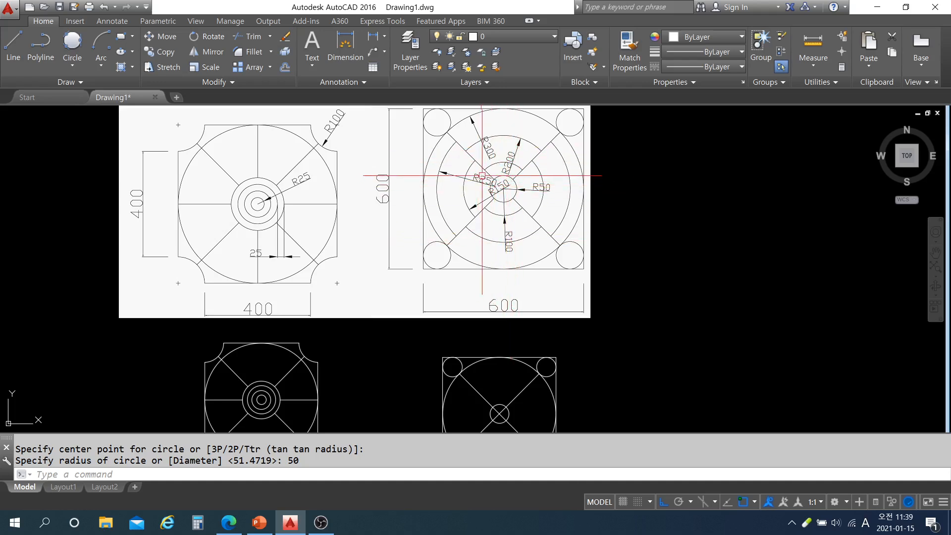
pyautogui.moveTo(509, 388)
pyautogui.mouseDown(button='middle')
pyautogui.moveTo(501, 356)
pyautogui.moveTo(517, 343)
pyautogui.mouseUp(button='middle')
pyautogui.press('Escape')
pyautogui.write('o')
pyautogui.press('Return')
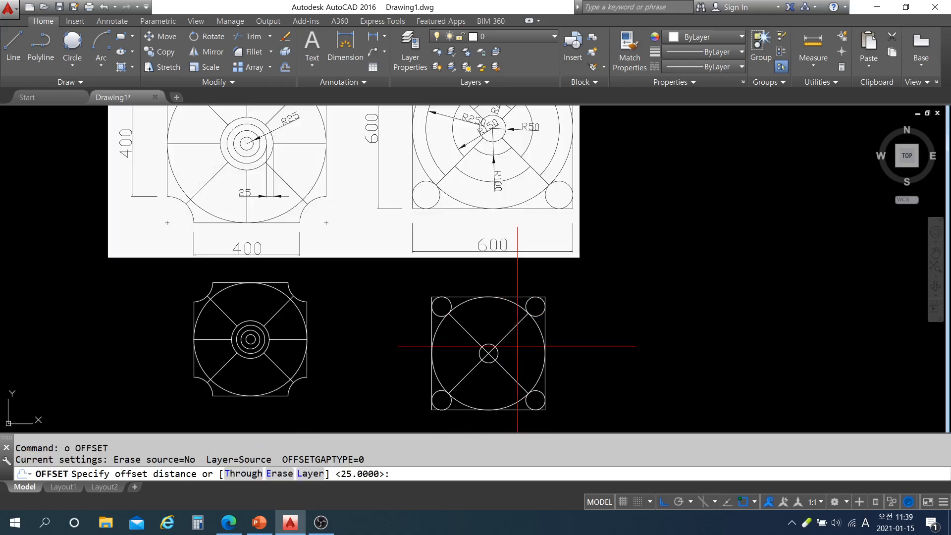
pyautogui.scroll(-2, 499, 350)
pyautogui.write('50')
pyautogui.press('Return')
pyautogui.scroll(4, 499, 350)
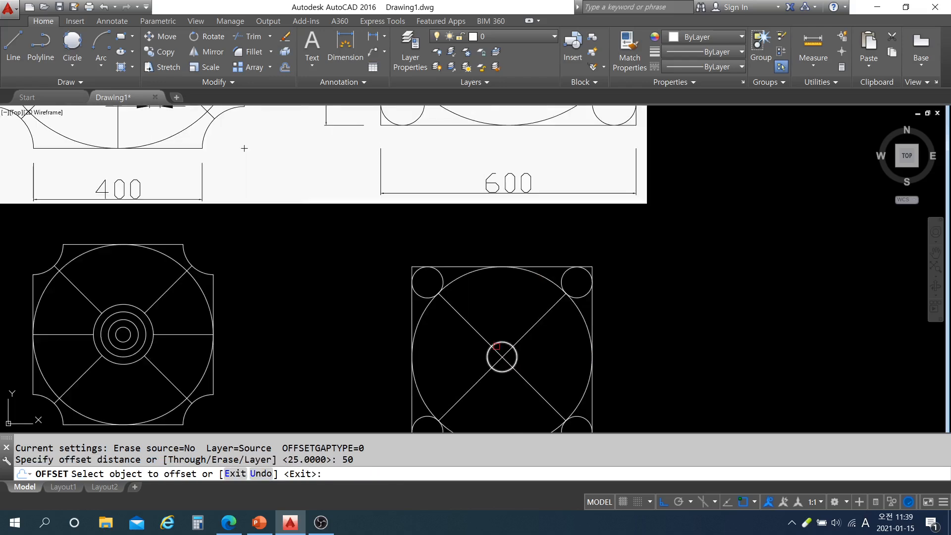
pyautogui.click(499, 342)
pyautogui.click(508, 332)
pyautogui.click(512, 328)
pyautogui.click(513, 316)
pyautogui.click(513, 311)
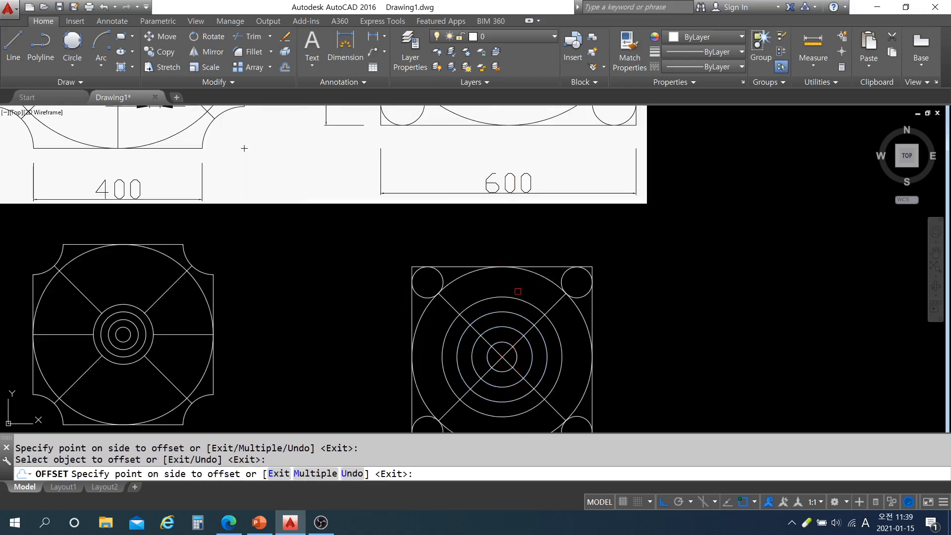
pyautogui.click(518, 291)
pyautogui.scroll(-2, 544, 344)
pyautogui.moveTo(565, 332); pyautogui.dragTo(566, 319, button='middle')
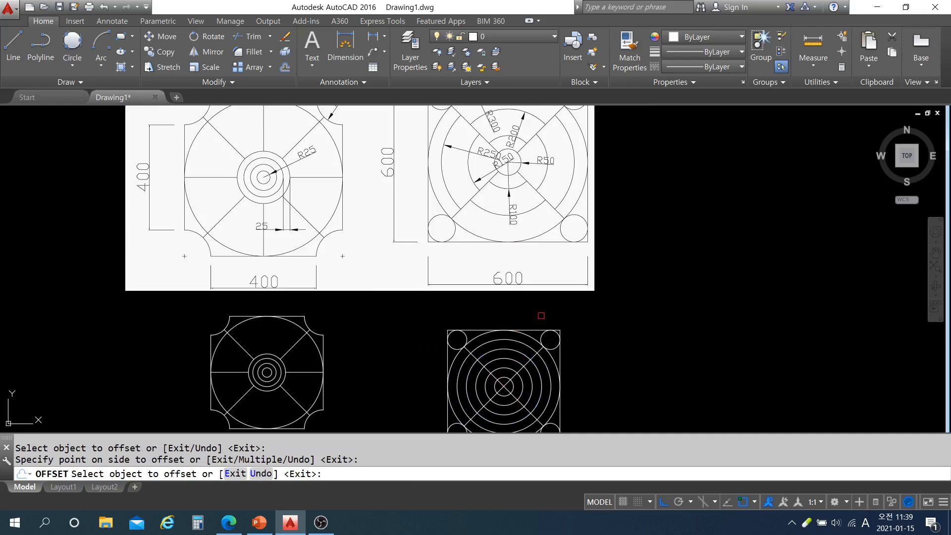
pyautogui.press('Escape')
pyautogui.moveTo(647, 343)
pyautogui.mouseDown(button='middle')
pyautogui.moveTo(650, 366)
pyautogui.moveTo(645, 350)
pyautogui.moveTo(618, 351)
pyautogui.mouseUp(button='middle')
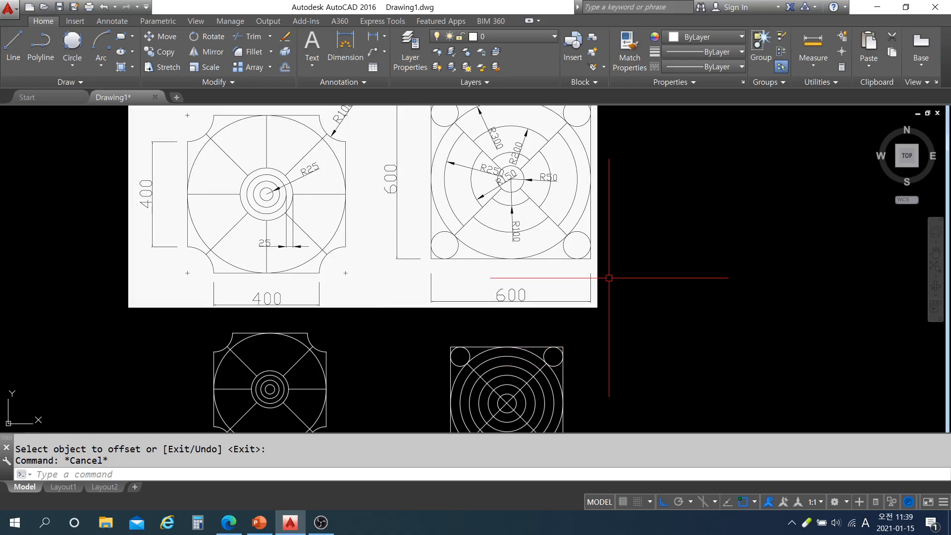
# - Trim the R150 and R250 arcs in the second tile's top quadrant and the R100 and R200 arcs in its left quadrant, using all objects as edges
pyautogui.press('Escape')
pyautogui.write('tr')
pyautogui.press('Return')
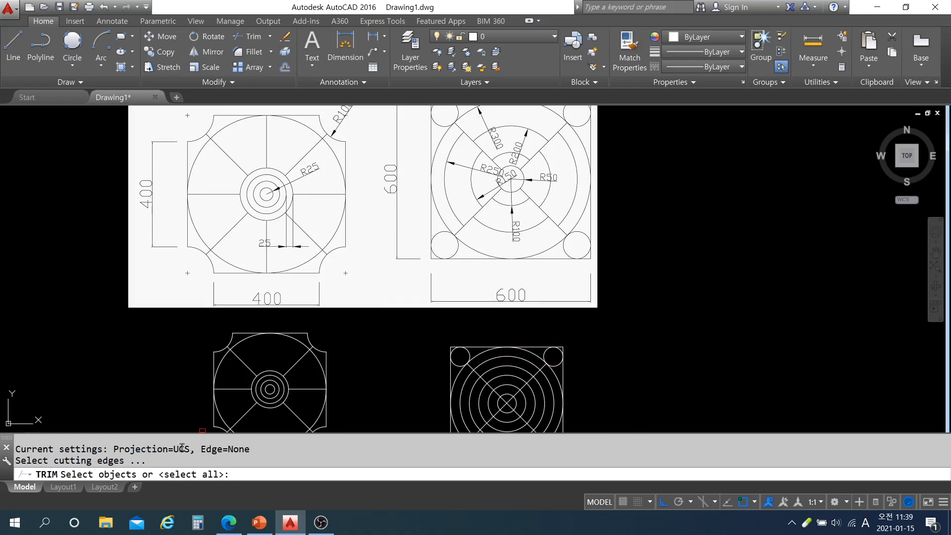
pyautogui.press('Return')
pyautogui.moveTo(527, 148); pyautogui.dragTo(514, 190, button='middle')
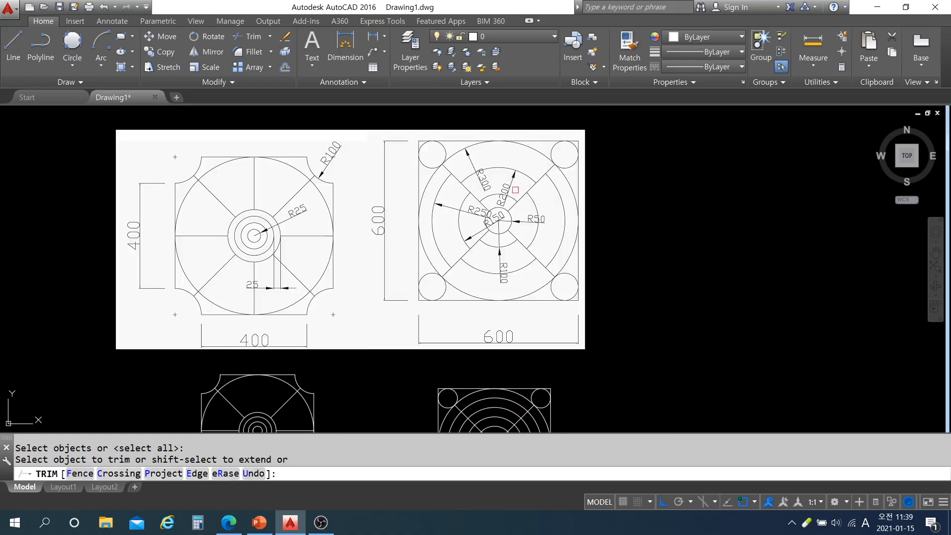
pyautogui.click(485, 168)
pyautogui.click(501, 407)
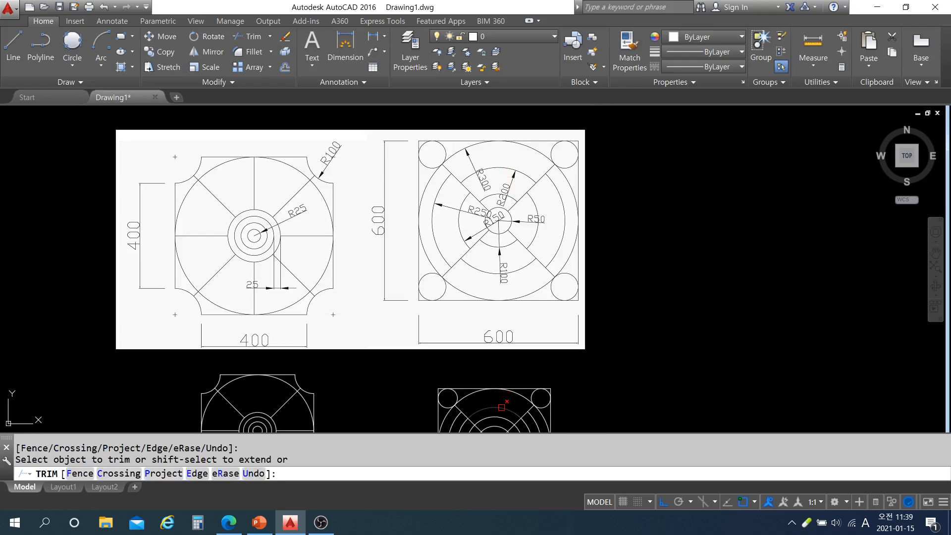
pyautogui.moveTo(536, 406); pyautogui.dragTo(536, 366, button='middle')
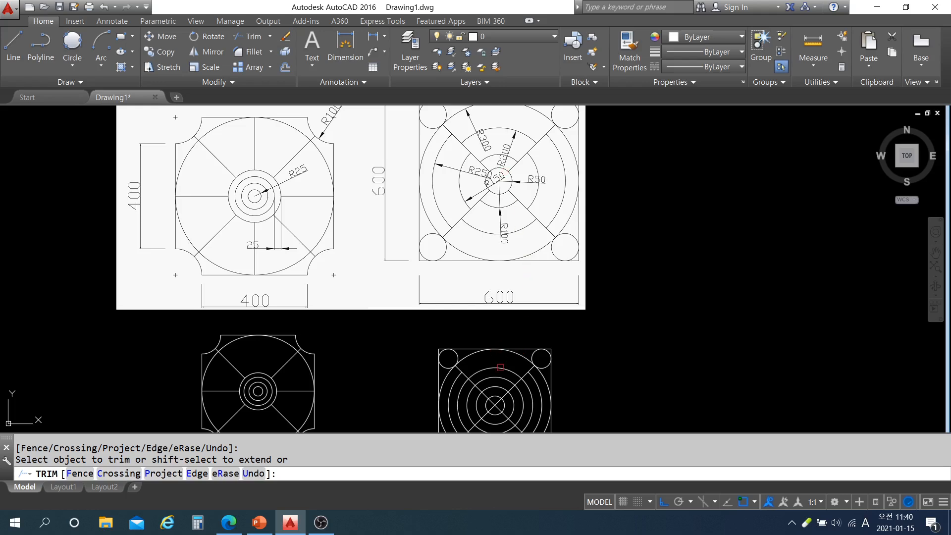
pyautogui.click(492, 133)
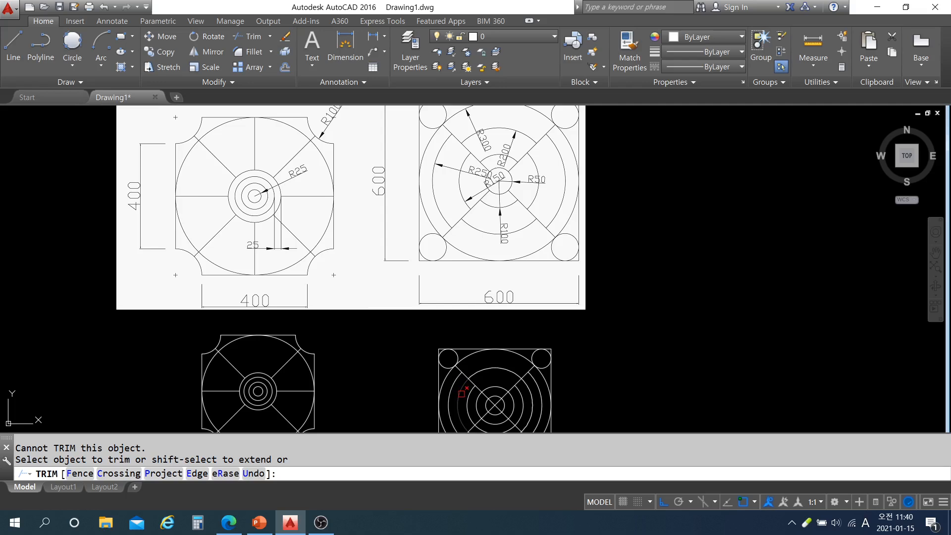
pyautogui.click(454, 388)
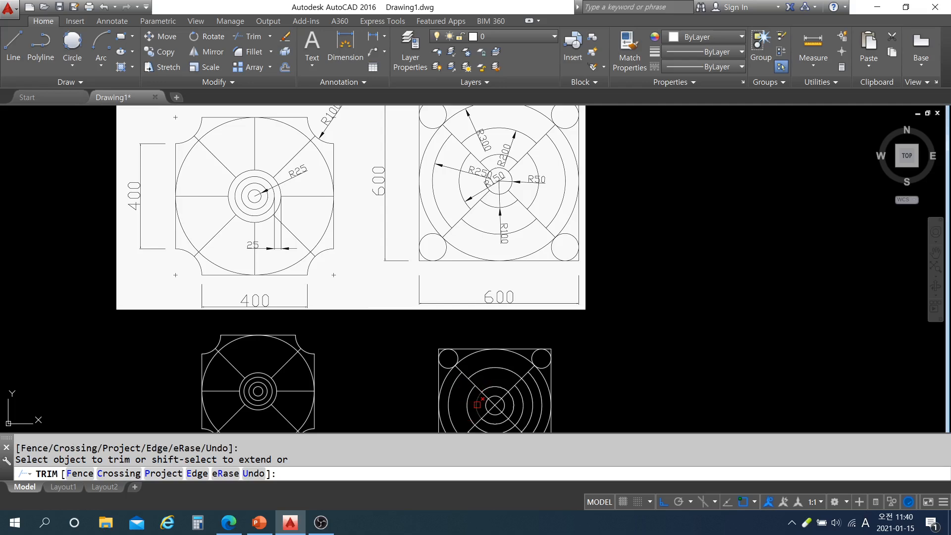
# - Trim away the crossing diagonal segments inside the second tile's R50 centre circle
pyautogui.scroll(4, 491, 407)
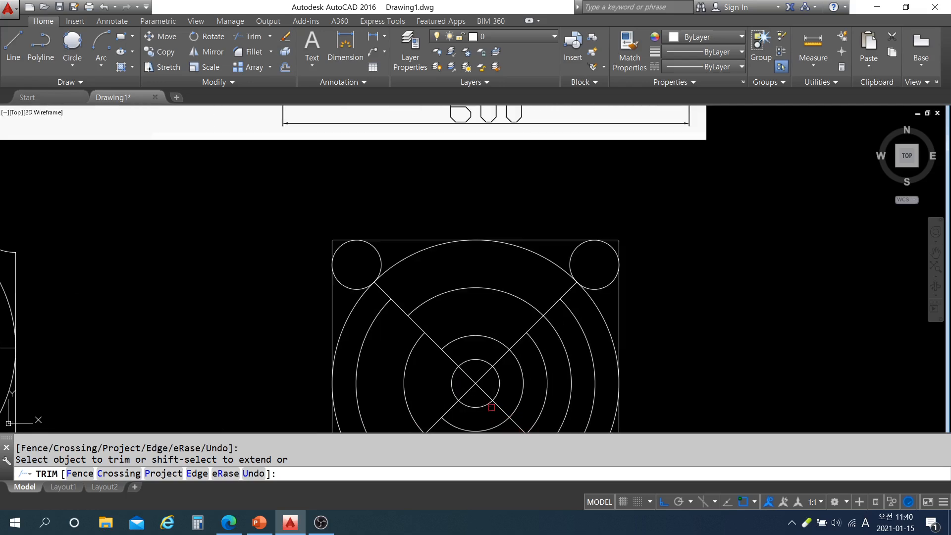
pyautogui.click(492, 385)
pyautogui.click(471, 373)
pyautogui.scroll(-4, 544, 270)
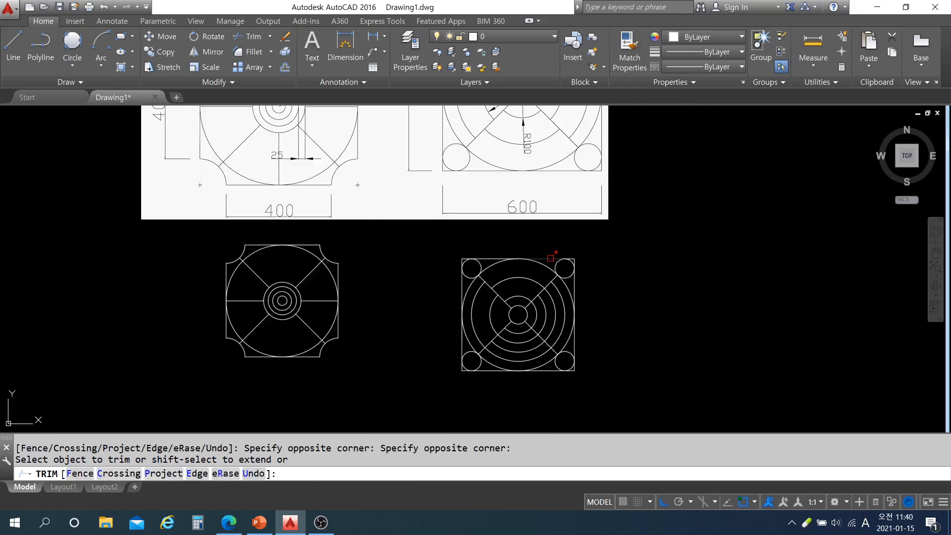
# - Trim the R150 and R250 arcs in the second tile's bottom quadrant and the R100 and R200 arcs in its right quadrant, following the reference
pyautogui.moveTo(534, 180); pyautogui.dragTo(527, 207, button='middle')
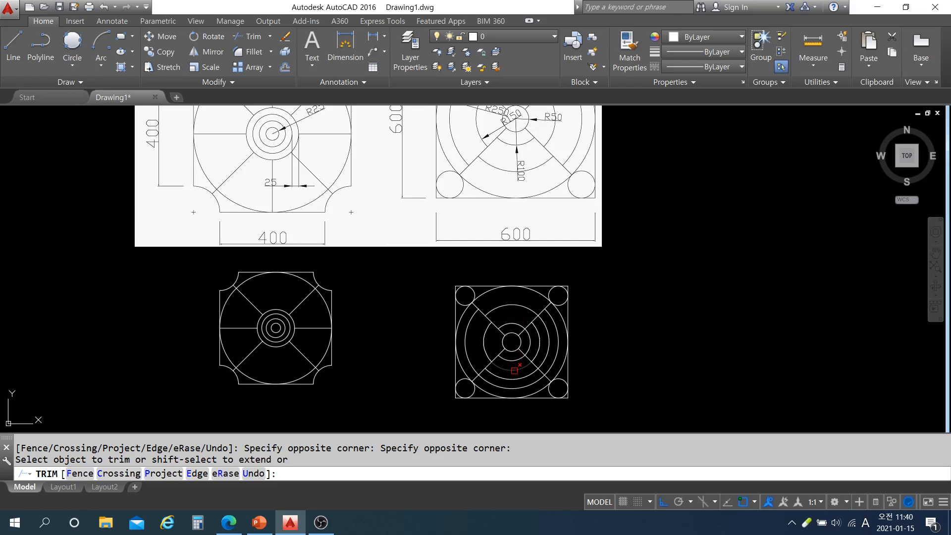
pyautogui.click(514, 371)
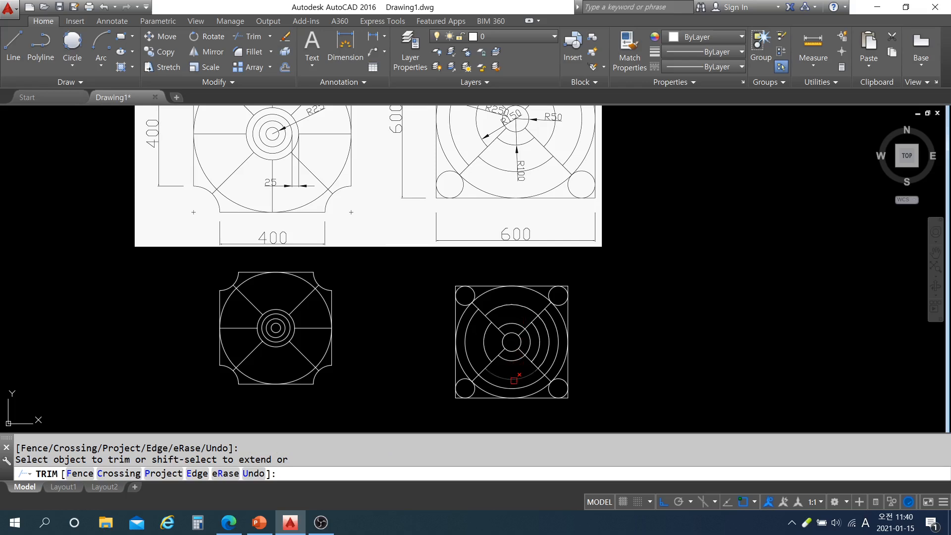
pyautogui.click(513, 388)
pyautogui.moveTo(596, 335); pyautogui.dragTo(572, 363, button='middle')
pyautogui.click(550, 218)
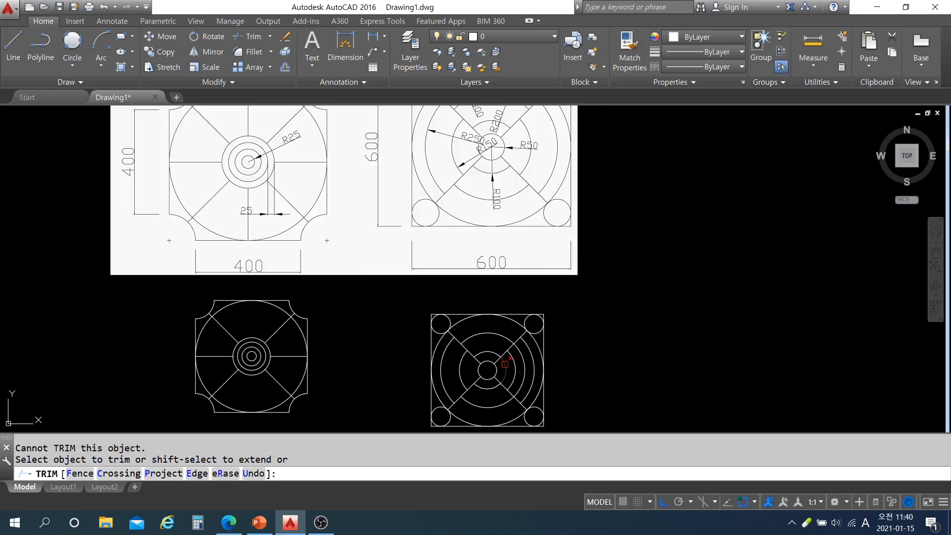
pyautogui.click(504, 371)
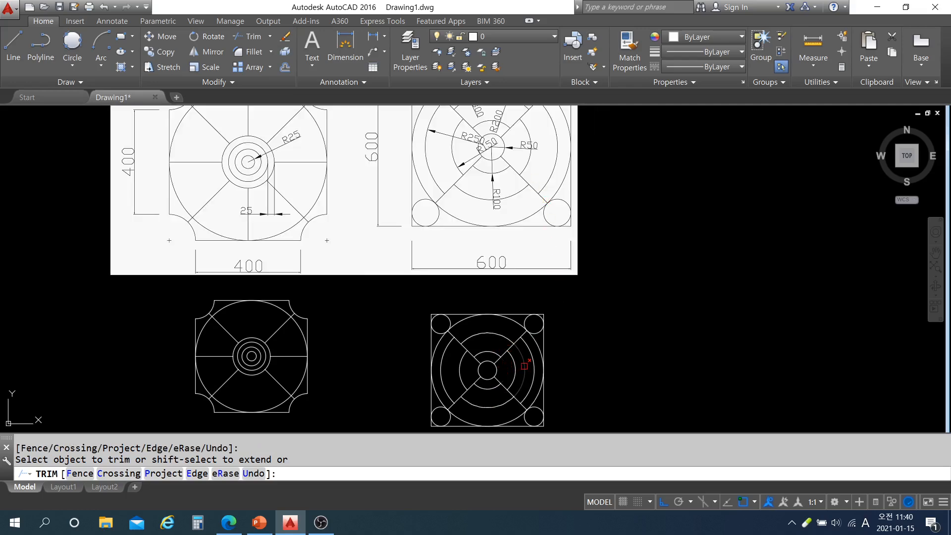
pyautogui.scroll(-2, 662, 329)
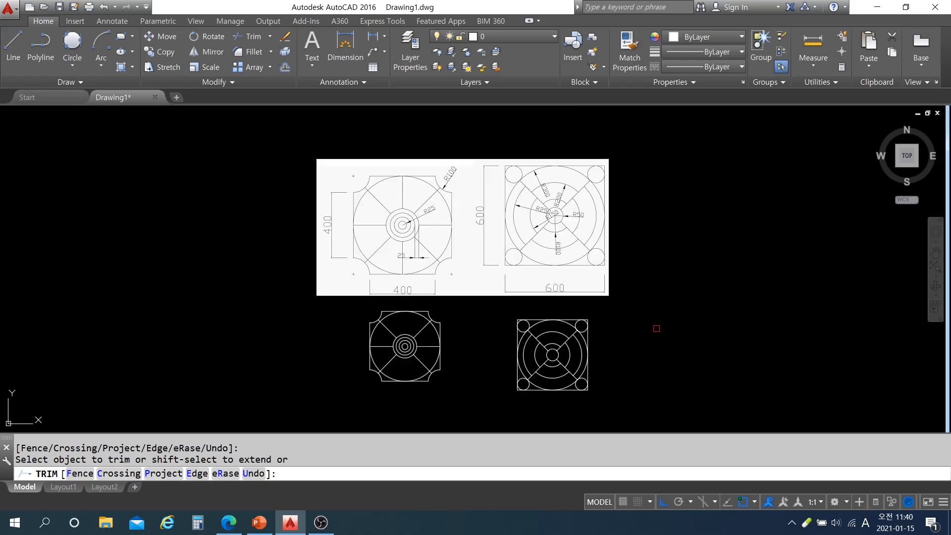
pyautogui.press('Escape')
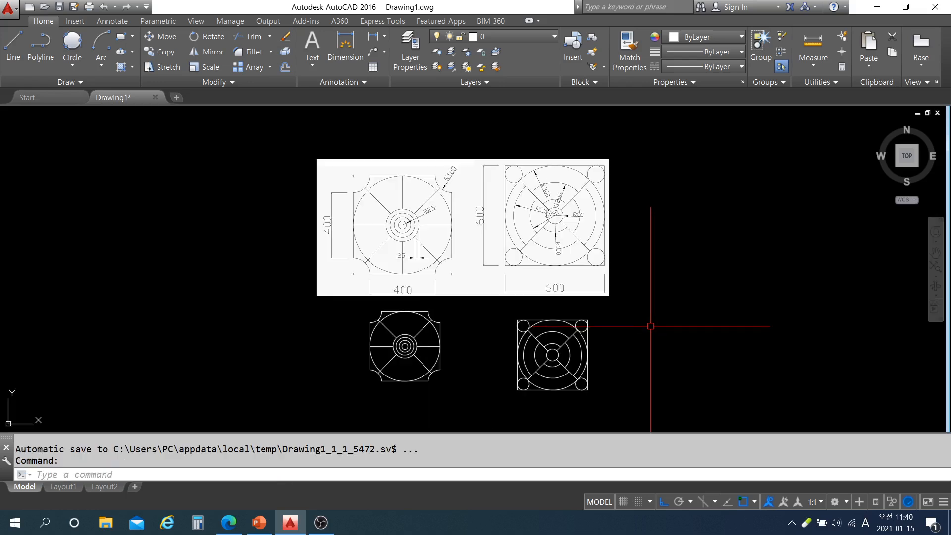